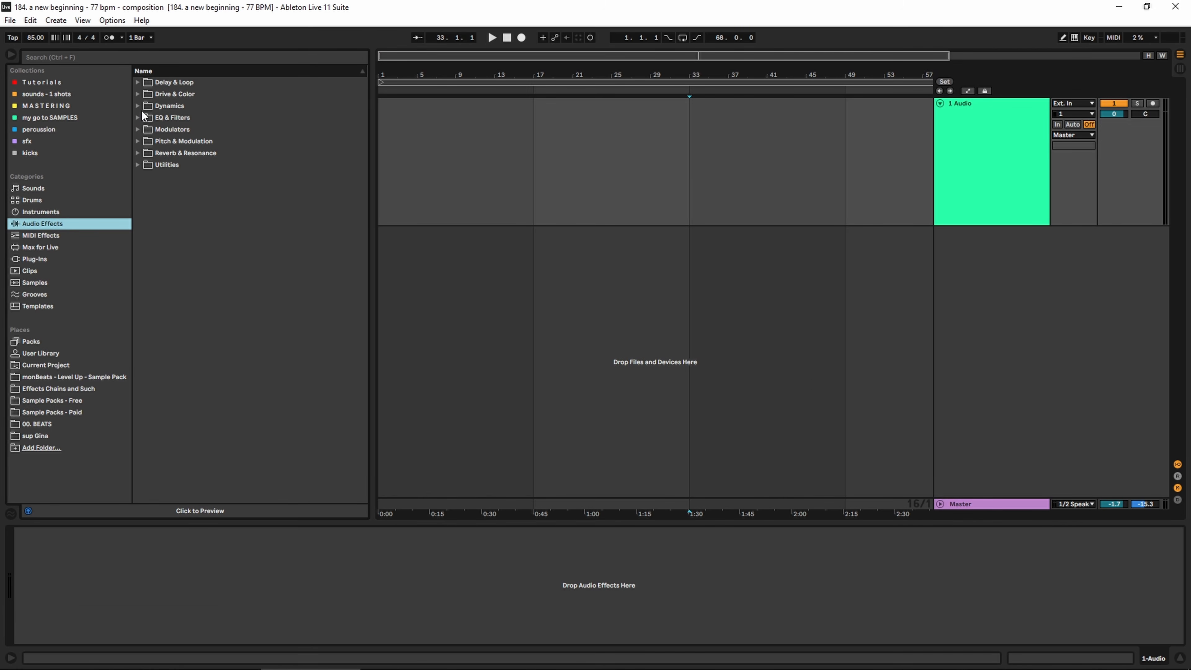
Step: Add a Simpler instrument to the arrangement on a new MIDI track
{"action": "left_click", "coordinate": [54, 235]}
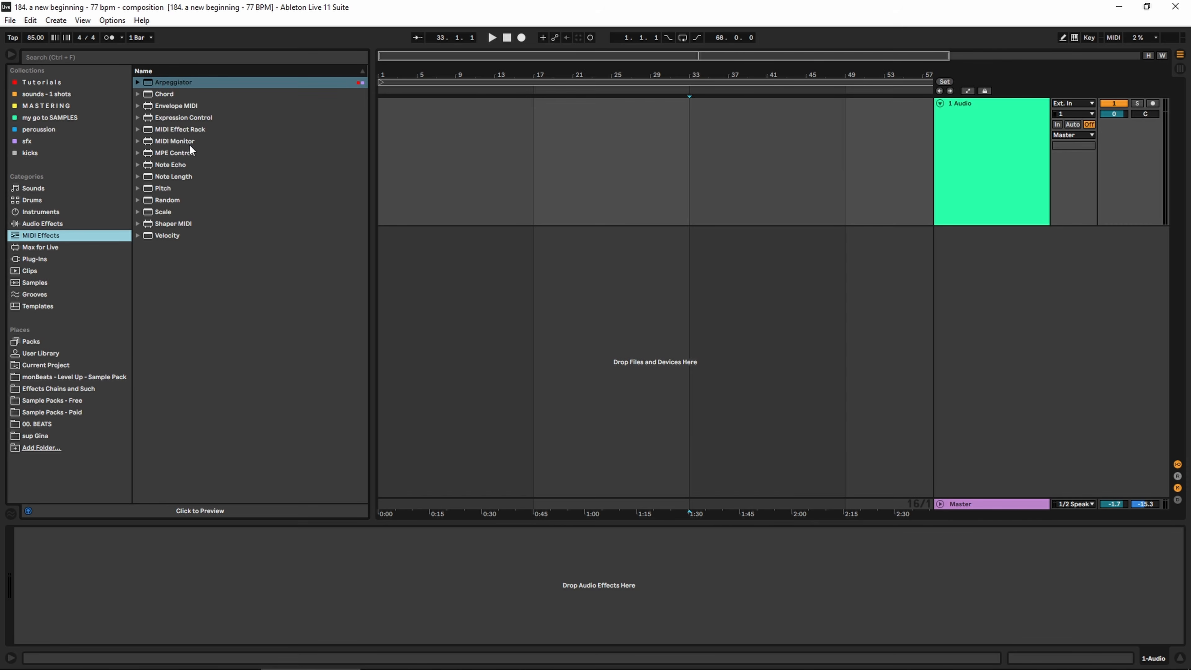
{"action": "left_click", "coordinate": [43, 213]}
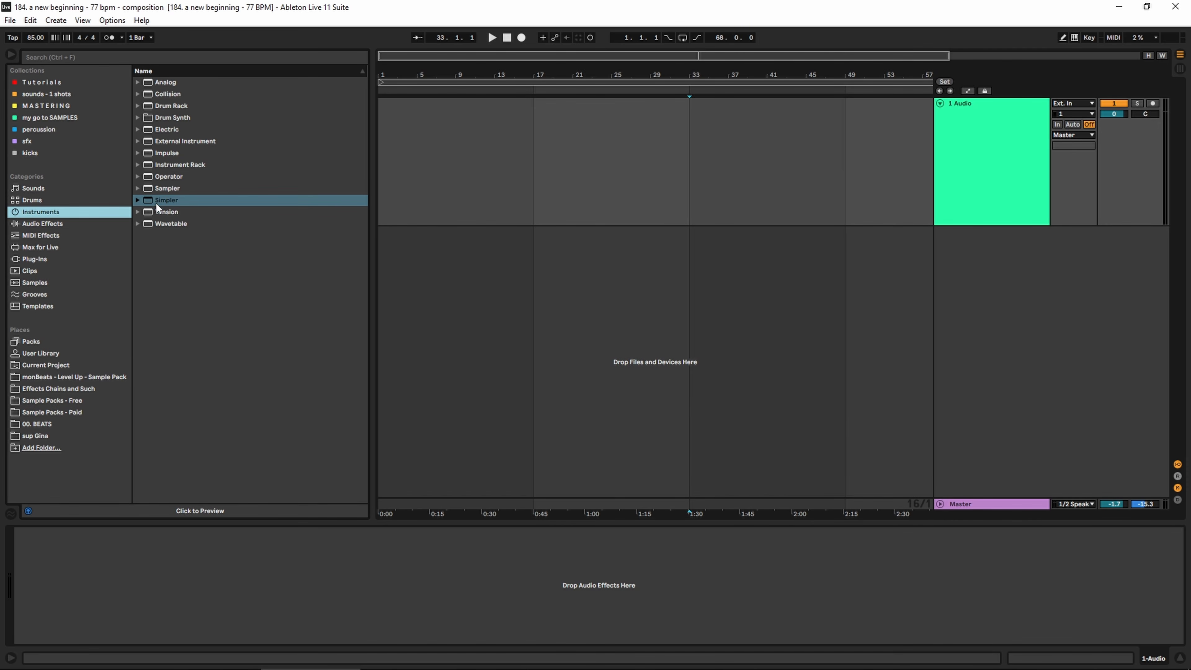
{"action": "left_click_drag", "start_coordinate": [156, 203], "coordinate": [414, 284]}
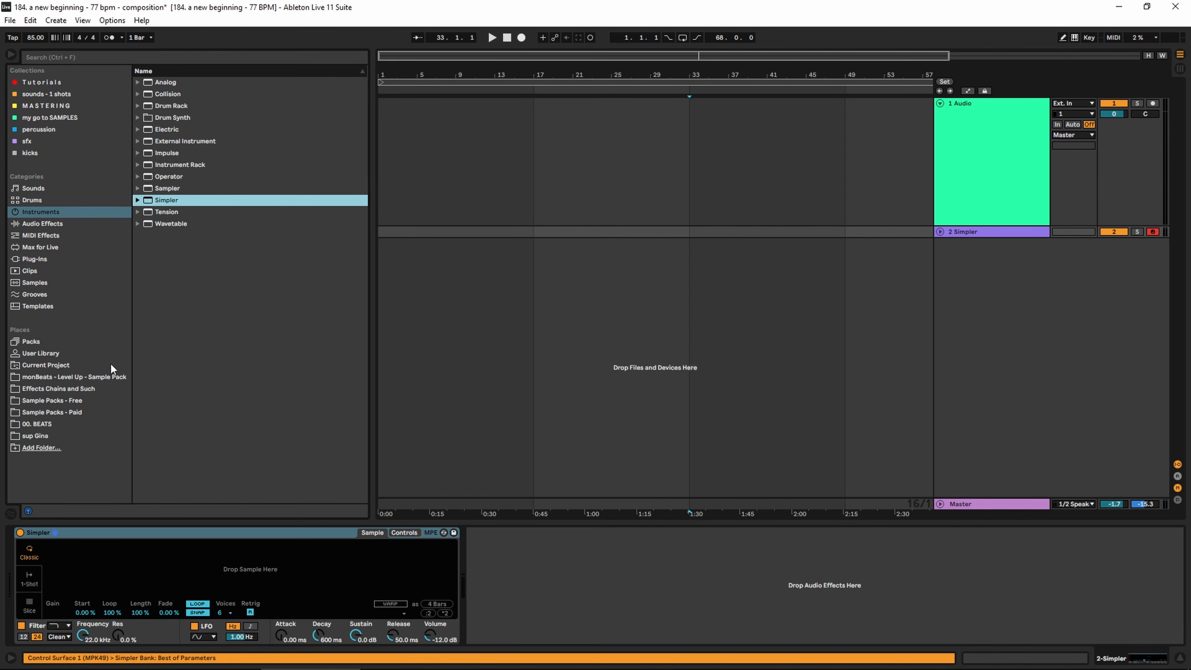
Step: Load the "monBeats - Donnie - PAD - one shot.wav" sample from the Level Up sample pack into Simpler
{"action": "left_click", "coordinate": [111, 376]}
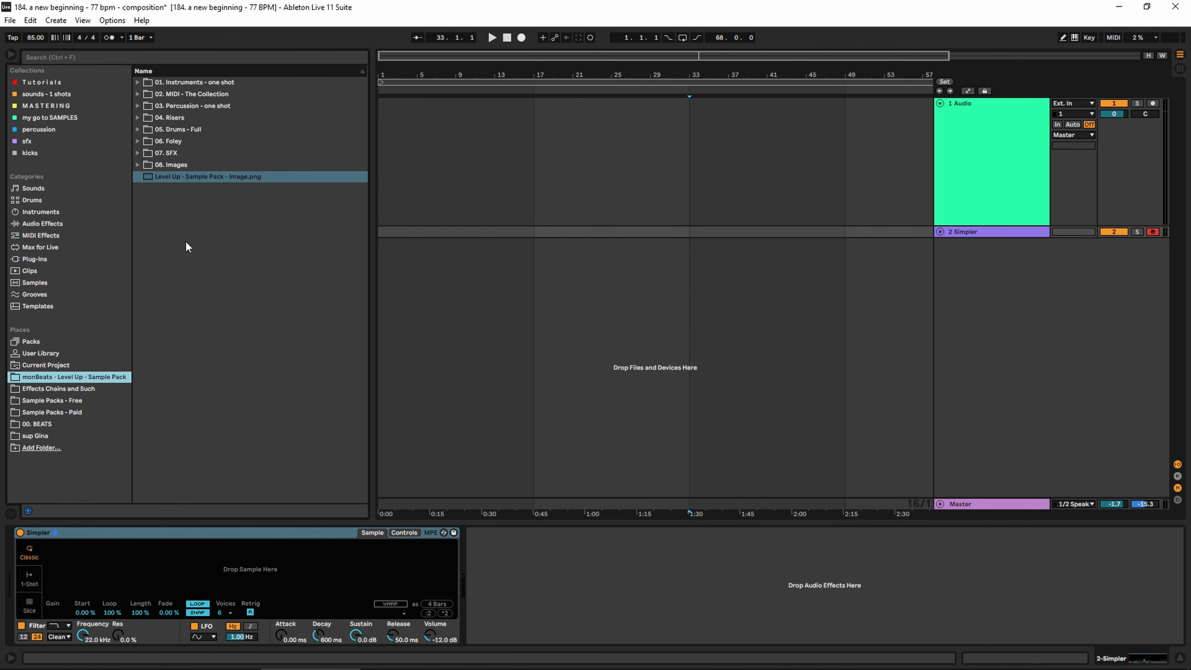
{"action": "left_click", "coordinate": [138, 83]}
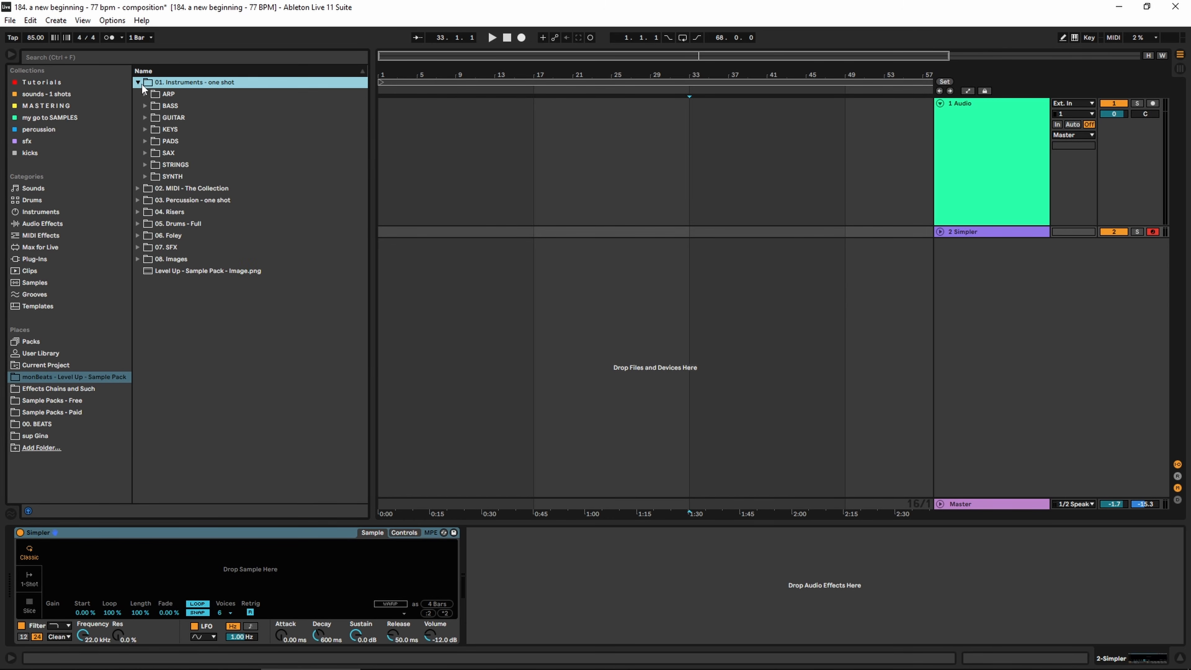
{"action": "left_click", "coordinate": [147, 140]}
{"action": "left_click", "coordinate": [177, 152]}
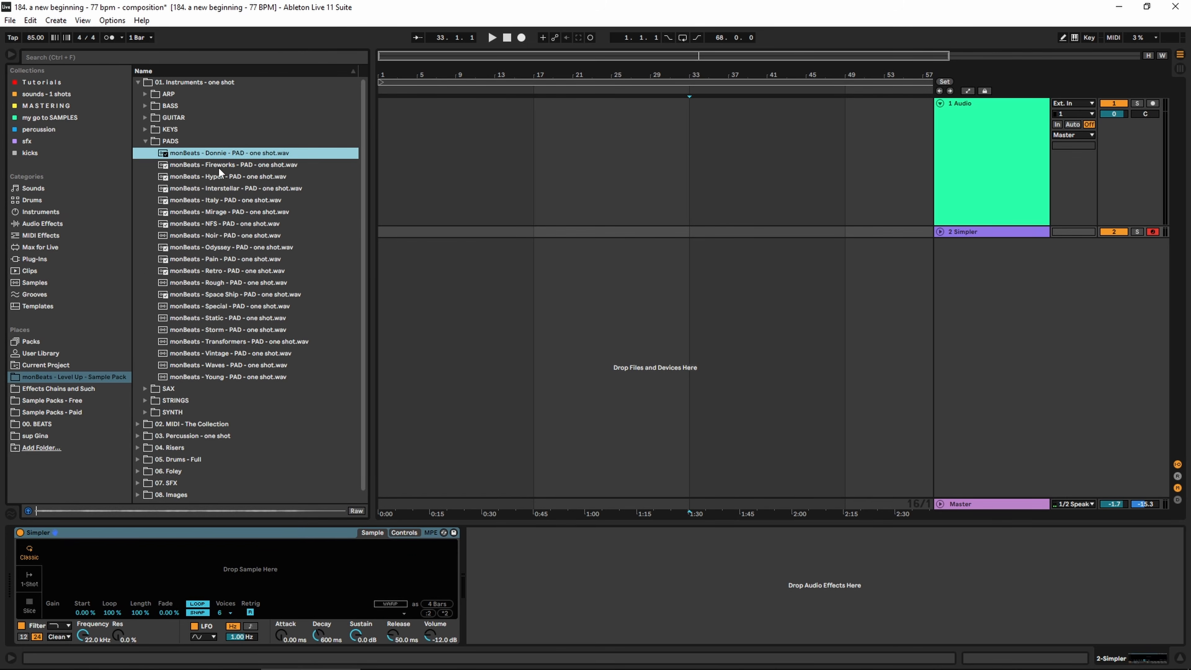
{"action": "left_click_drag", "start_coordinate": [274, 548], "coordinate": [275, 549]}
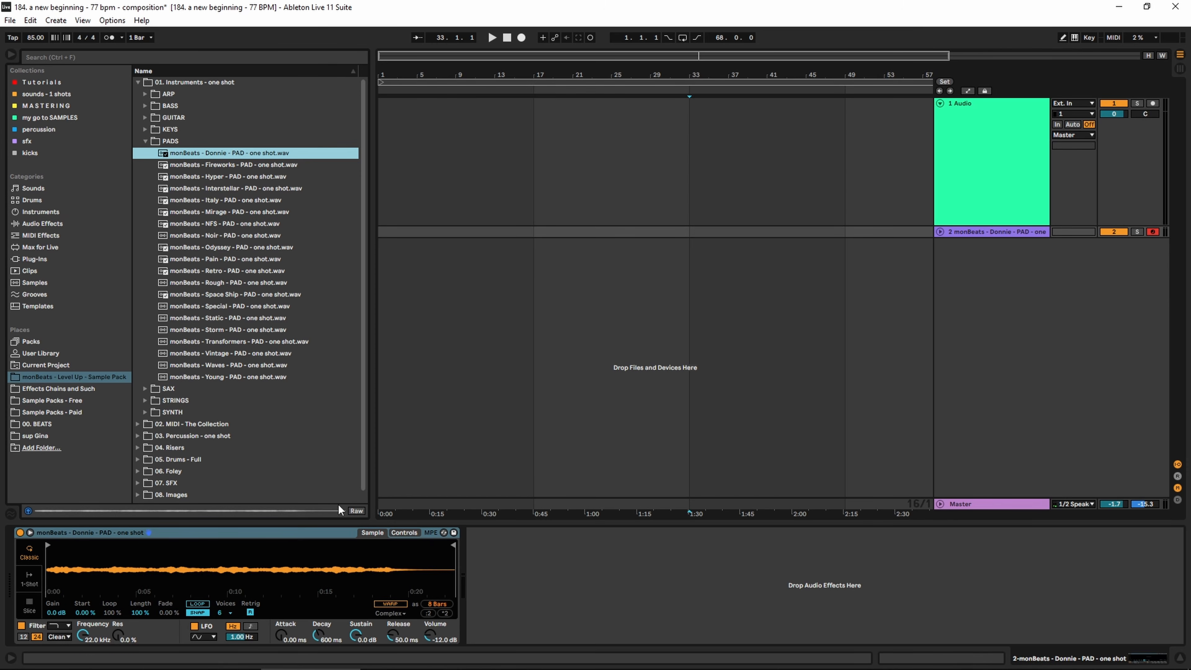
Step: Unfold the Donnie pad track, collapse the 1 Audio track and make the pad track taller
{"action": "left_click", "coordinate": [940, 232]}
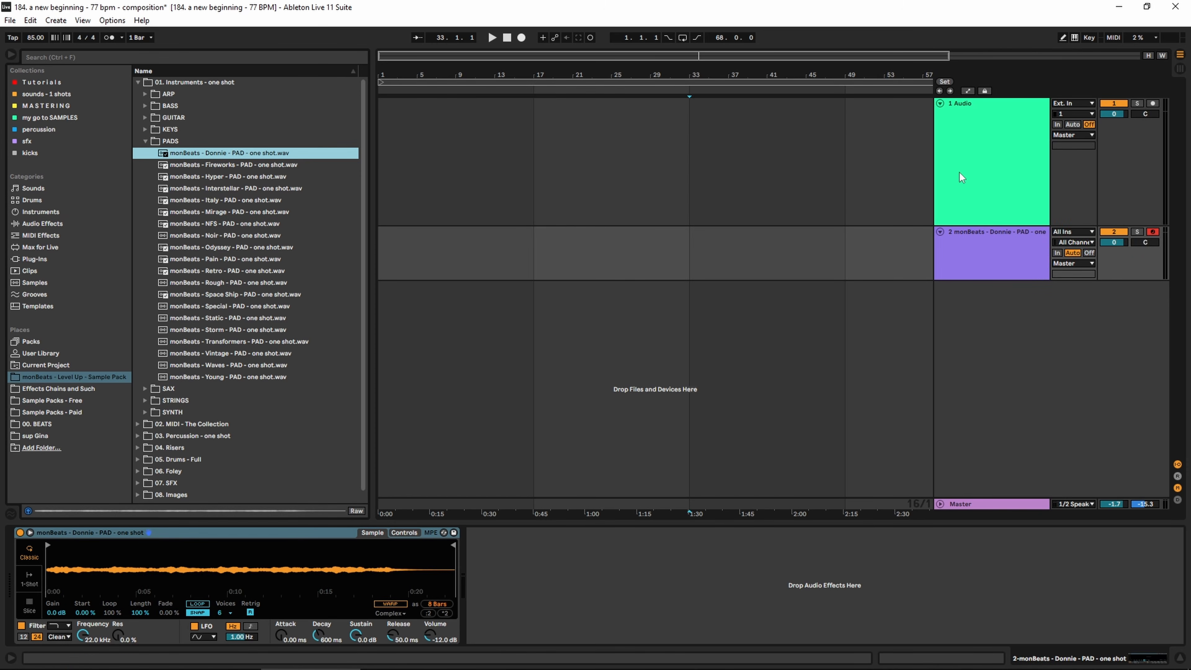
{"action": "left_click", "coordinate": [940, 103]}
{"action": "left_click_drag", "start_coordinate": [1039, 166], "coordinate": [1037, 231]}
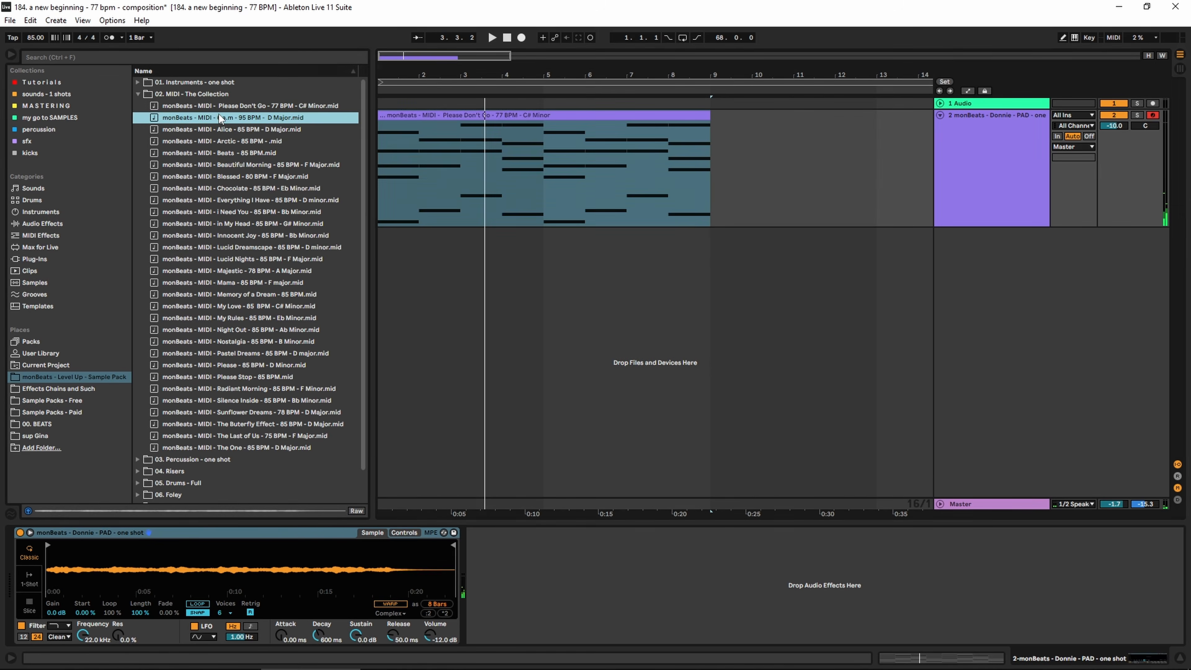
Step: Place the "monBeats - MIDI - 6 a.m - 95 BPM - D Major" clip on the pad track and set its volume to -6.3 dB during playback
{"action": "left_click", "coordinate": [421, 124]}
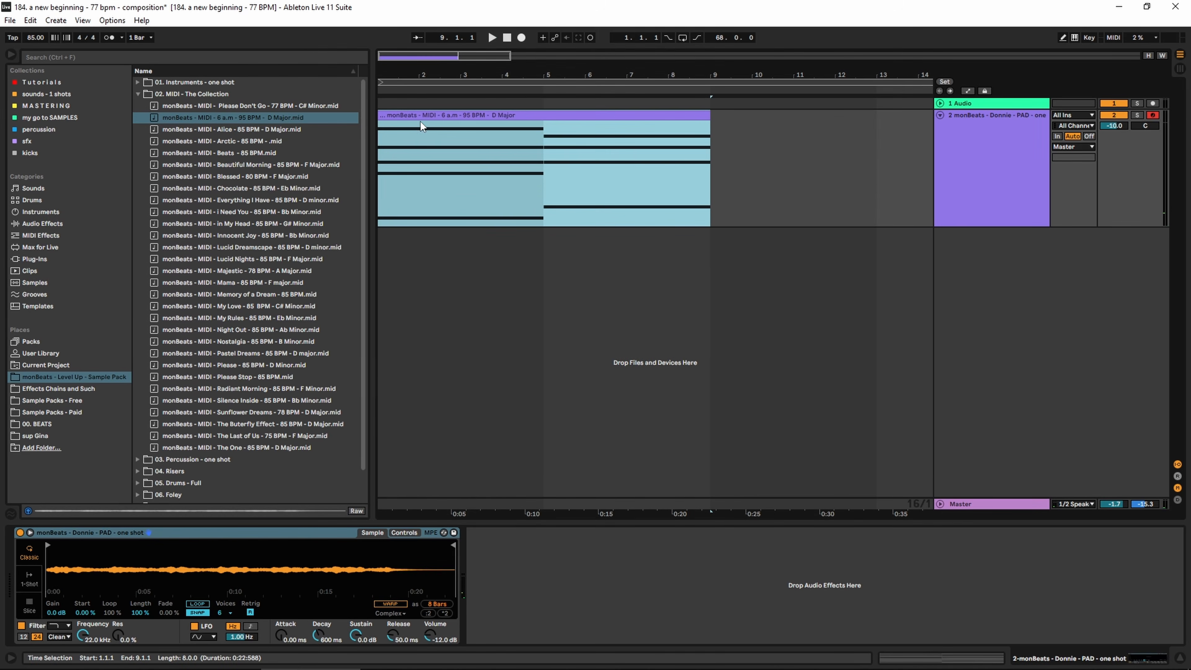
{"action": "key", "text": "space"}
{"action": "left_click_drag", "start_coordinate": [1114, 125], "coordinate": [1114, 115]}
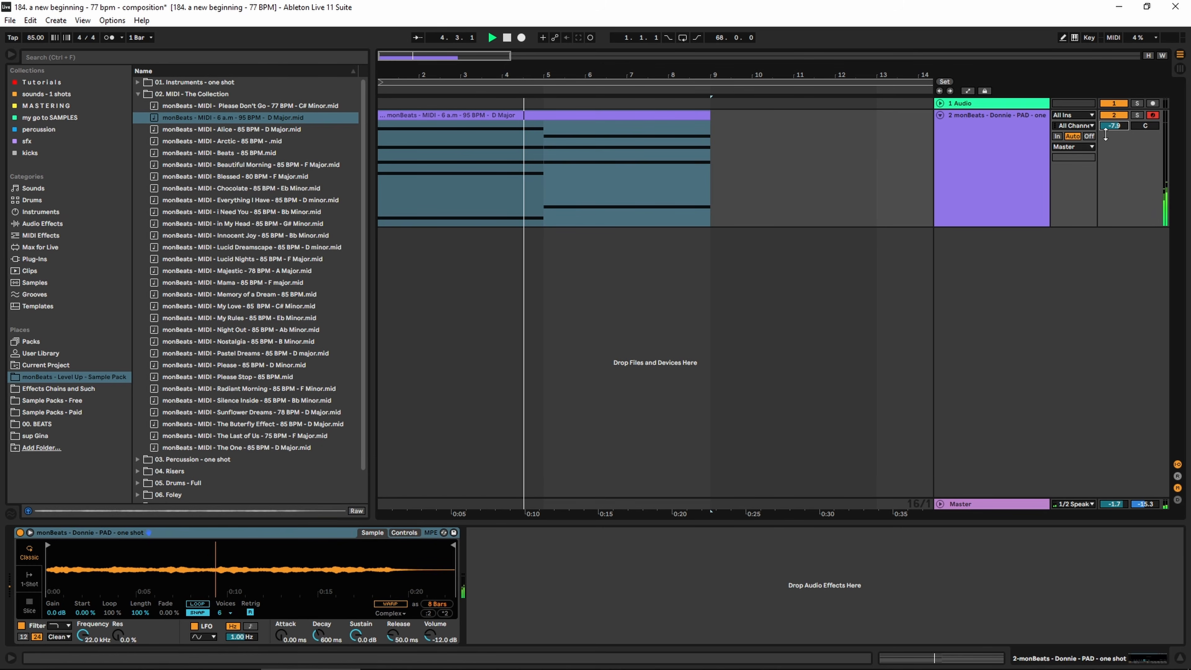
{"action": "left_click_drag", "start_coordinate": [1114, 125], "coordinate": [1114, 118]}
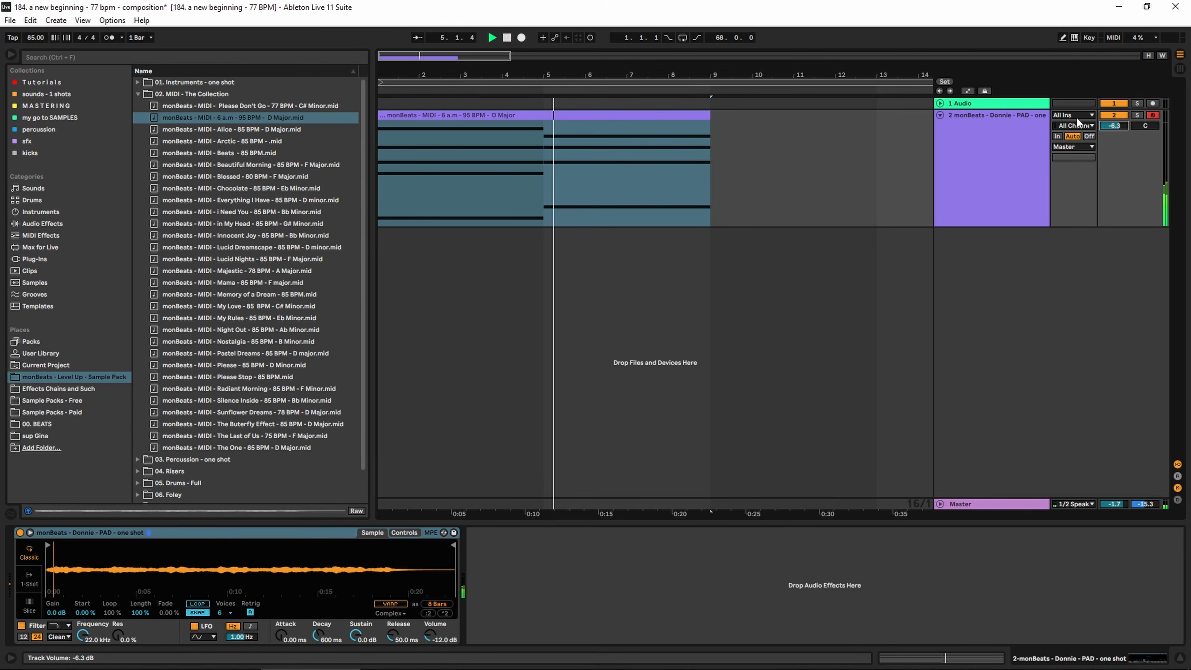
Step: Loop the eight-bar MIDI clip, set the tempo to 77 BPM and restart playback
{"action": "left_click", "coordinate": [692, 114]}
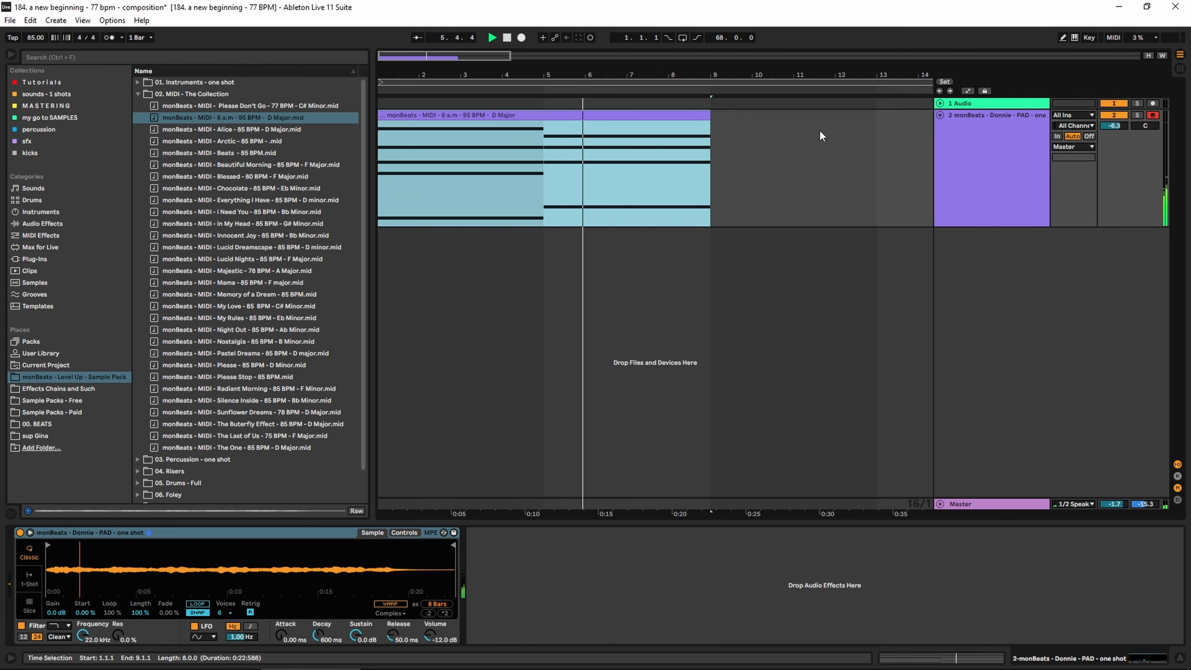
{"action": "key", "text": "ctrl+l"}
{"action": "left_click_drag", "start_coordinate": [36, 38], "coordinate": [36, 45]}
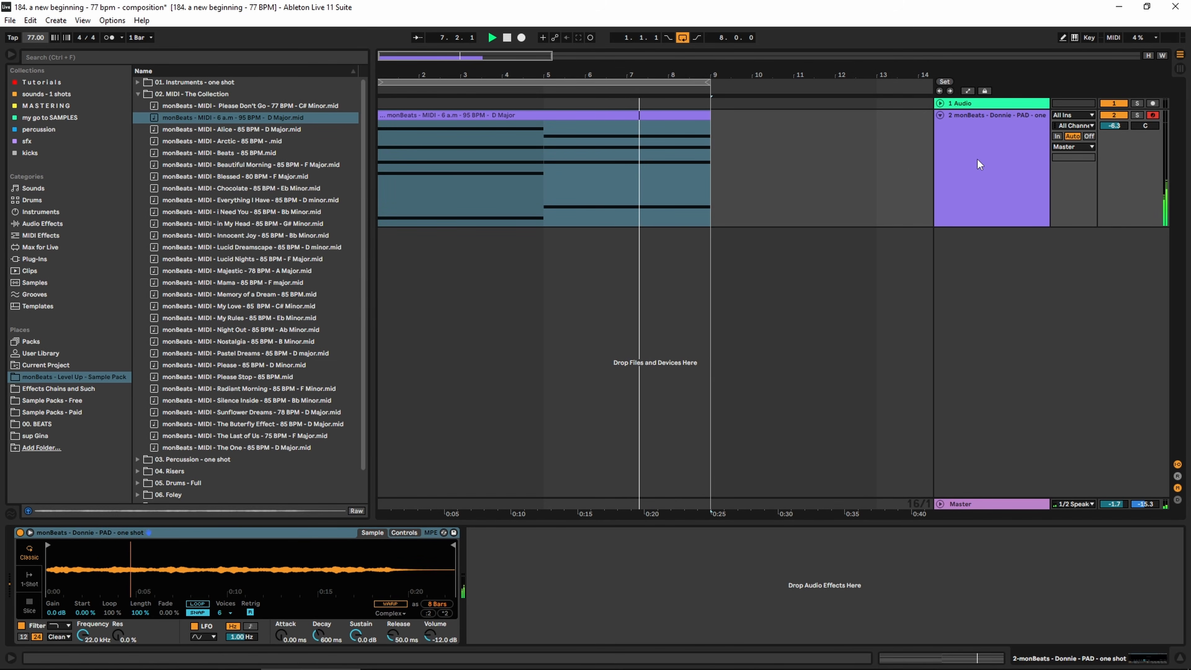
{"action": "key", "text": "space"}
{"action": "key", "text": "space"}
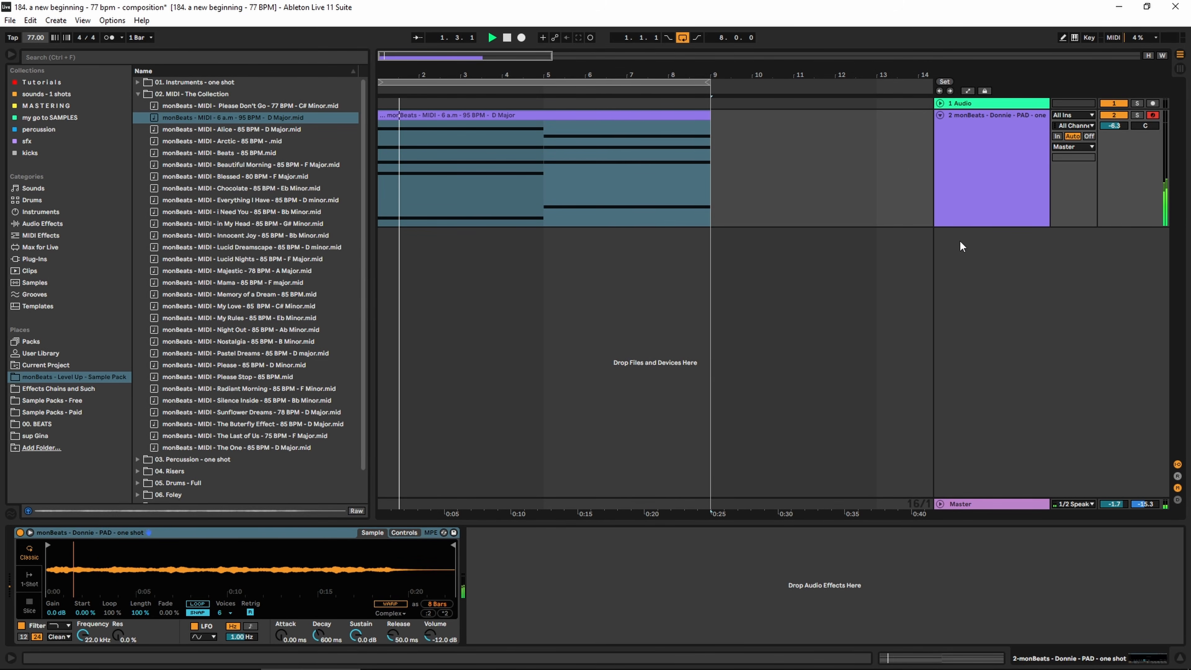
Step: Insert a new audio track below the pad track and make it taller
{"action": "left_click", "coordinate": [988, 140]}
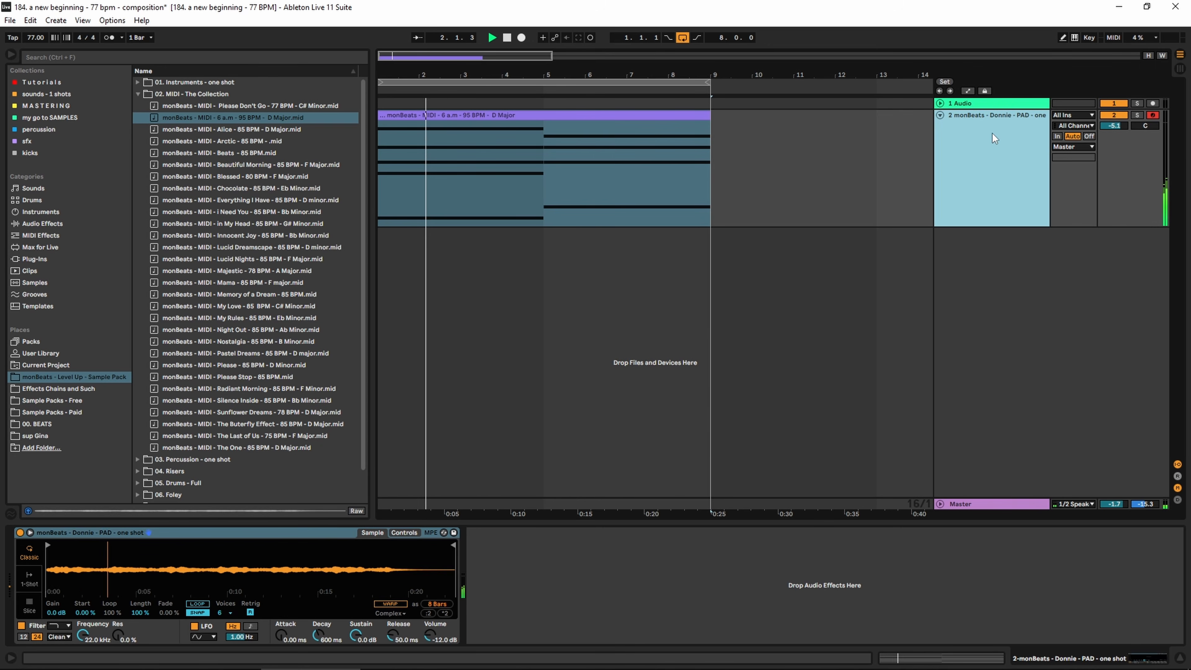
{"action": "right_click", "coordinate": [965, 252]}
{"action": "left_click", "coordinate": [1031, 252]}
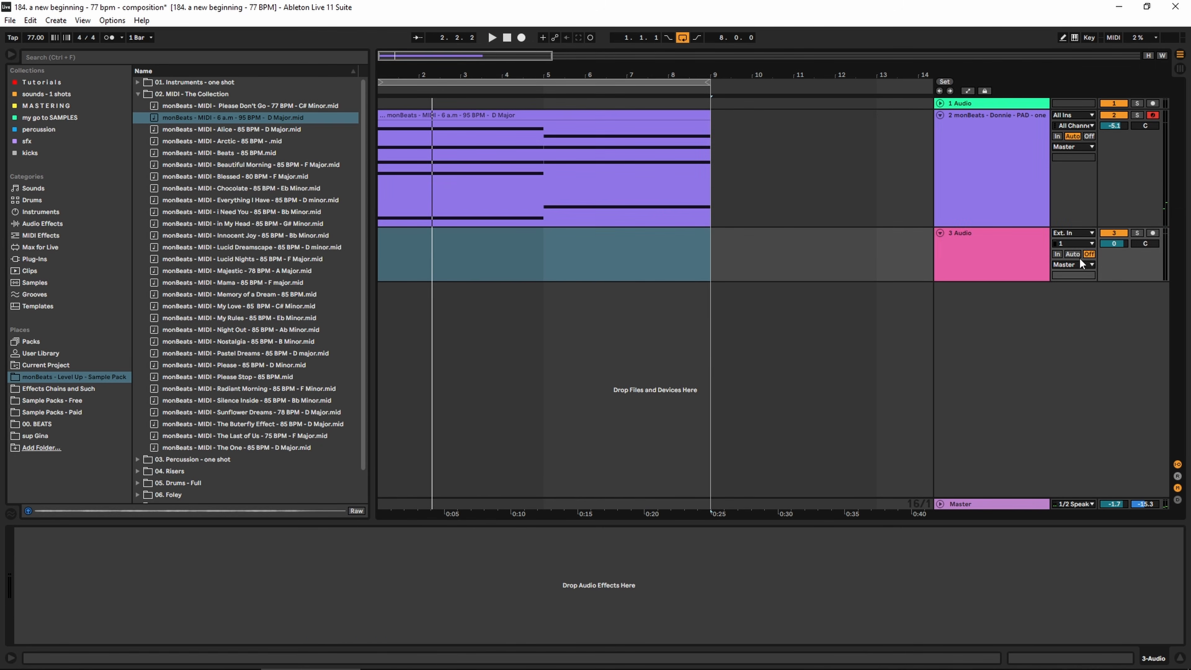
{"action": "left_click_drag", "start_coordinate": [995, 281], "coordinate": [996, 303]}
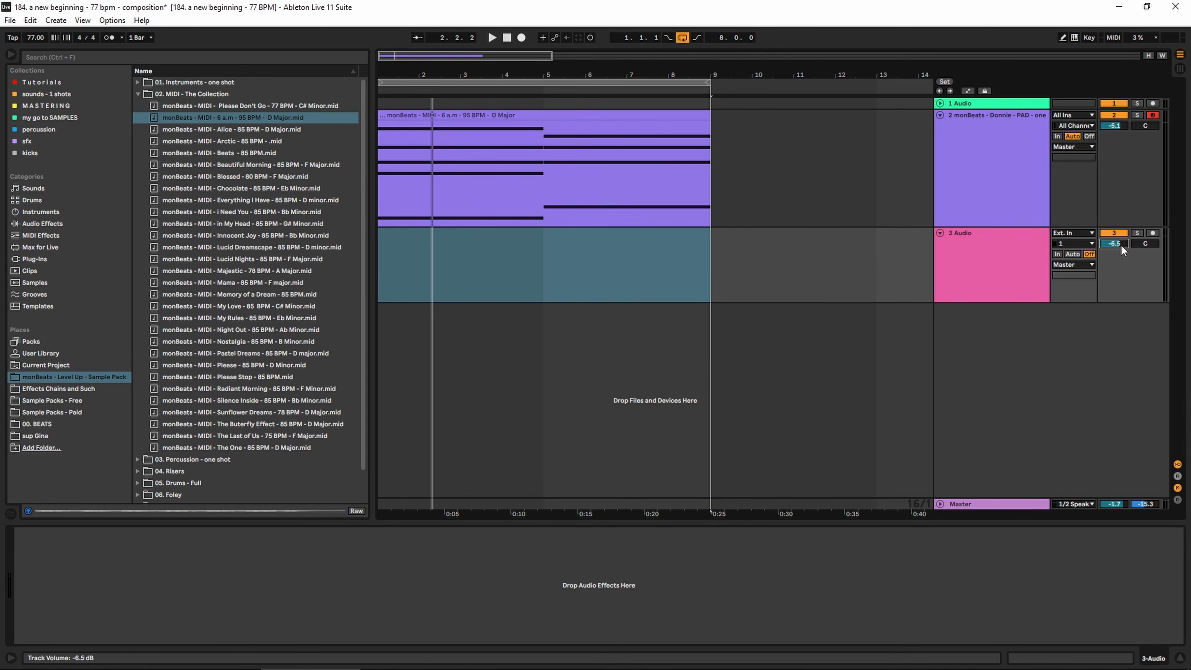
Step: Add EQ Eight to the new audio track and reduce the highs with the band 4 shelf and the band 8 high cut
{"action": "left_click", "coordinate": [67, 82]}
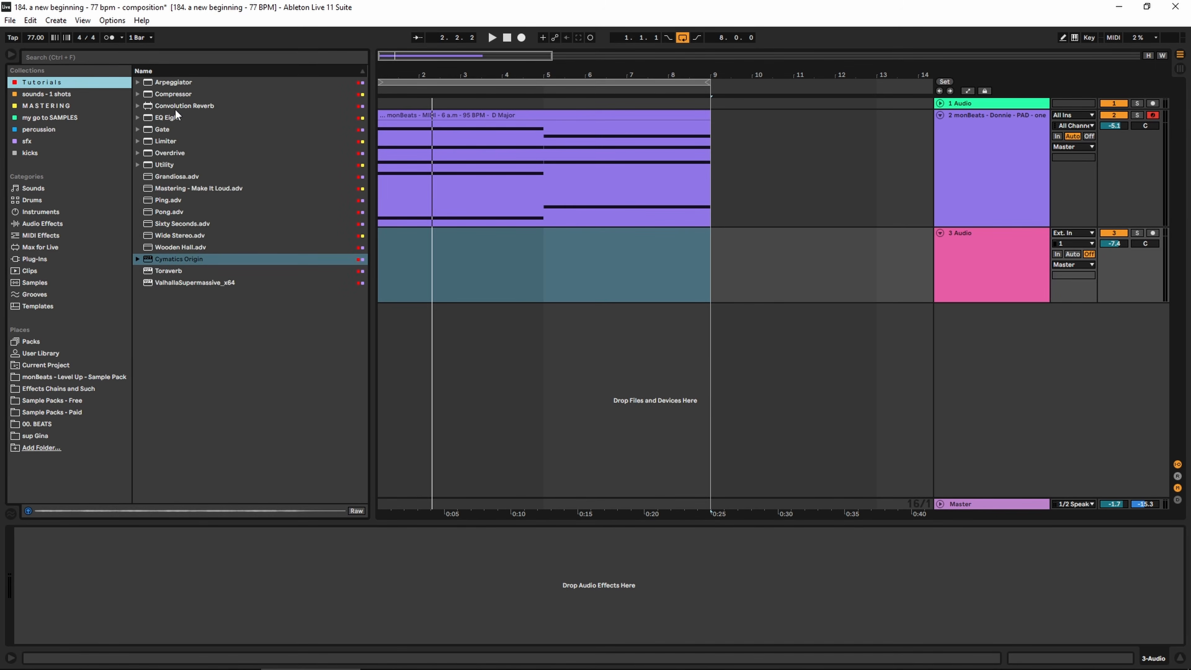
{"action": "left_click", "coordinate": [172, 120]}
{"action": "double_click", "coordinate": [166, 118]}
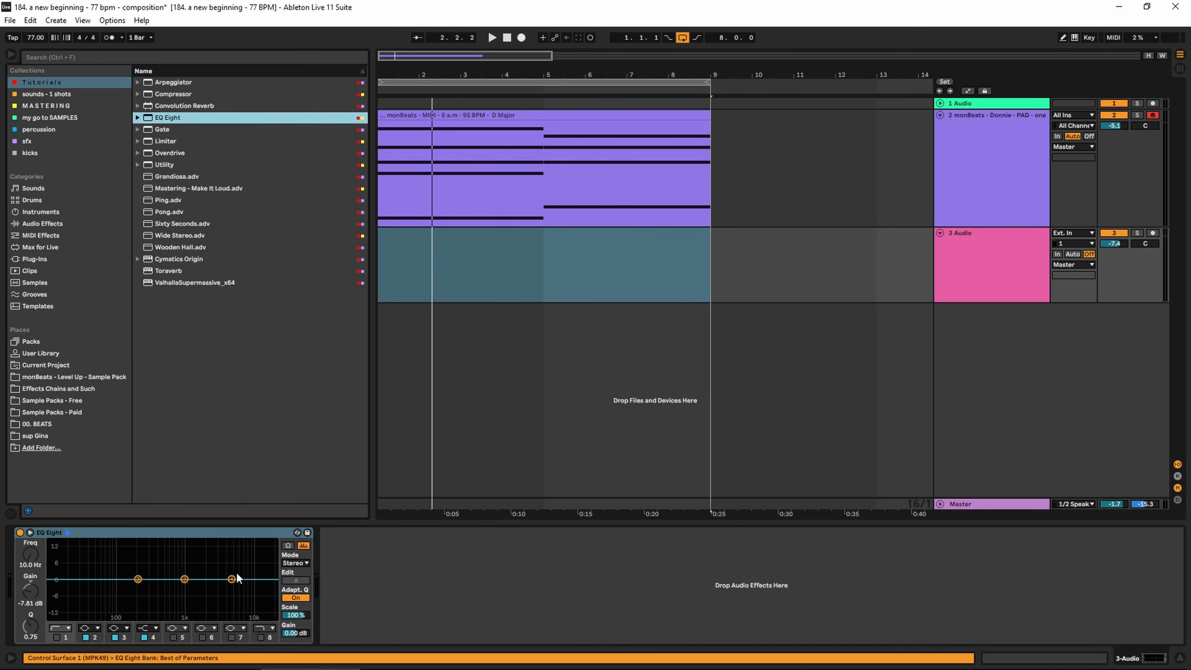
{"action": "left_click_drag", "start_coordinate": [237, 573], "coordinate": [225, 580]}
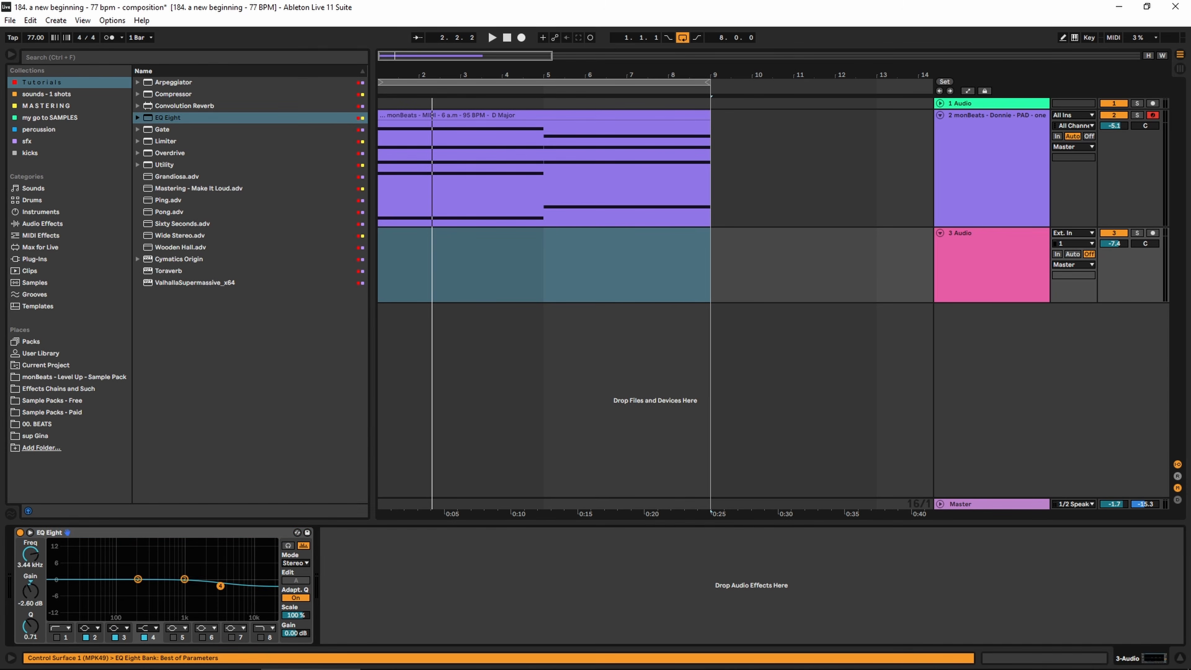
{"action": "left_click", "coordinate": [261, 638]}
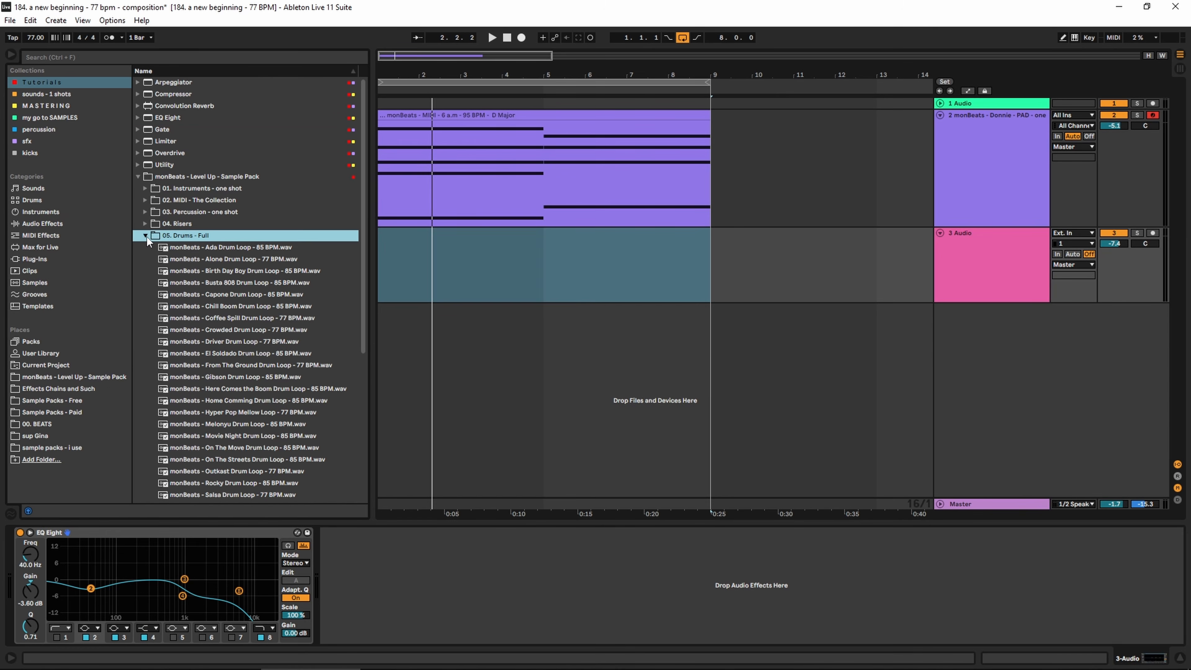
Step: Audition the full drum loops and place "monBeats - Coffee Spill Drum Loop - 77 BPM" at the start of the new audio track
{"action": "key", "text": "Down"}
{"action": "scroll", "coordinate": [240, 263], "scroll_direction": "down", "scroll_amount": 1}
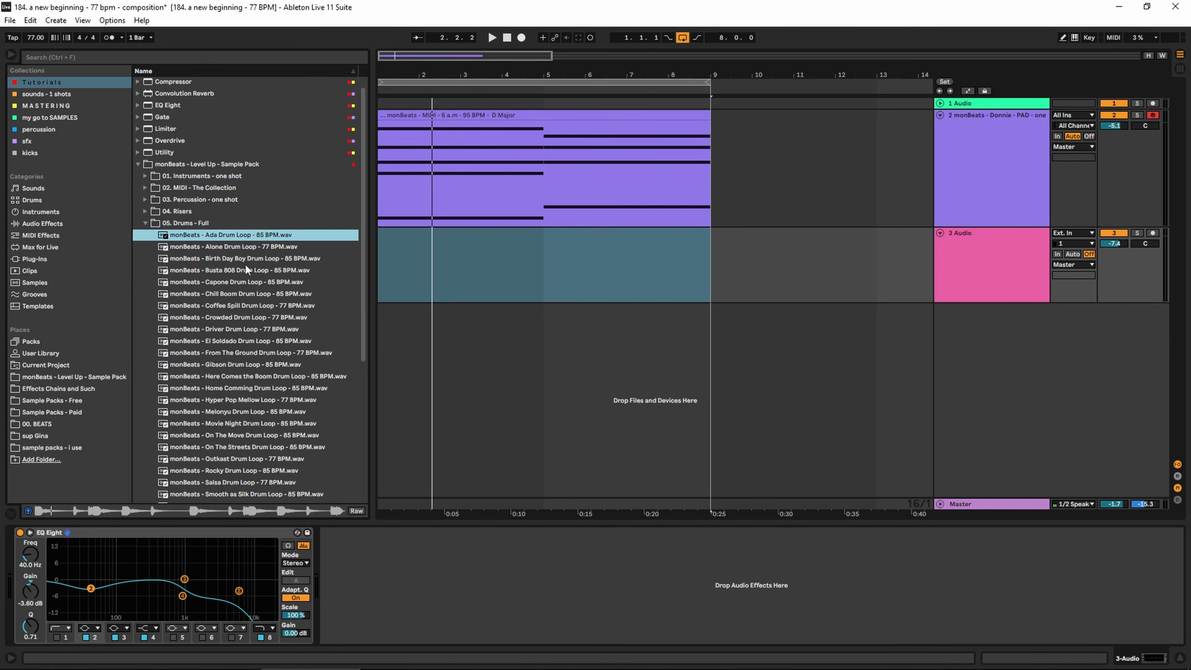
{"action": "left_click", "coordinate": [245, 263]}
{"action": "left_click", "coordinate": [242, 271]}
{"action": "left_click", "coordinate": [240, 284]}
{"action": "left_click", "coordinate": [239, 296]}
{"action": "left_click", "coordinate": [235, 306]}
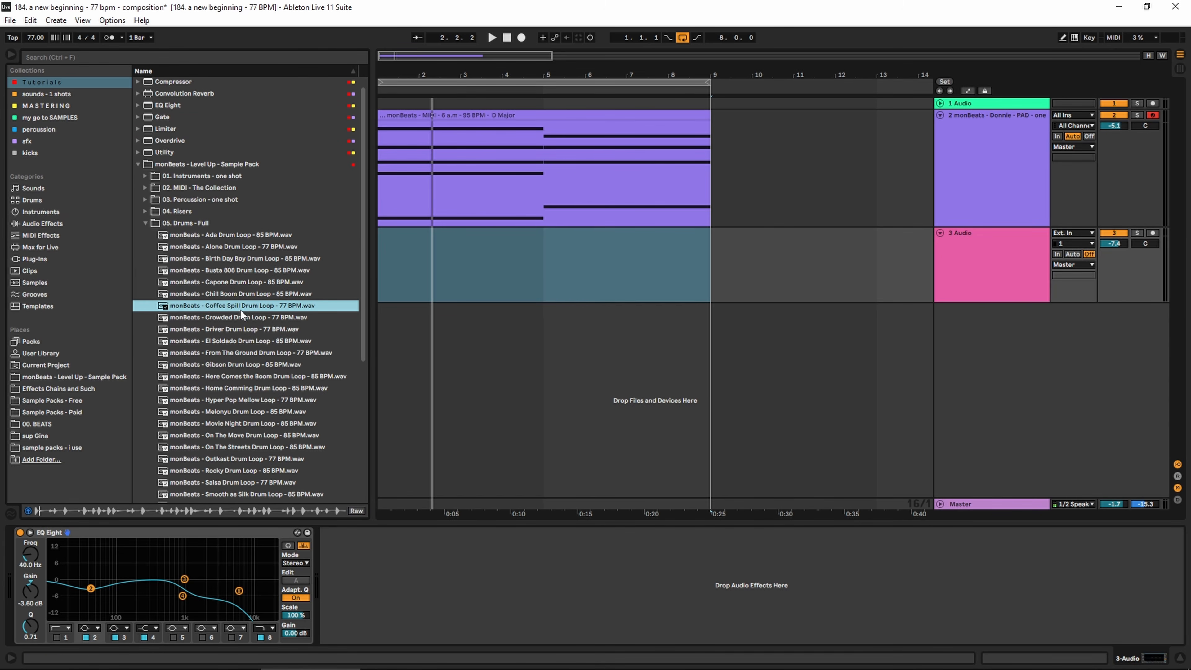
{"action": "left_click_drag", "start_coordinate": [240, 310], "coordinate": [471, 275]}
Step: Play the drum loop together with the pad and set the drum track's volume to -14.5 dB
{"action": "left_click_drag", "start_coordinate": [1120, 244], "coordinate": [1119, 250]}
{"action": "key", "text": "space"}
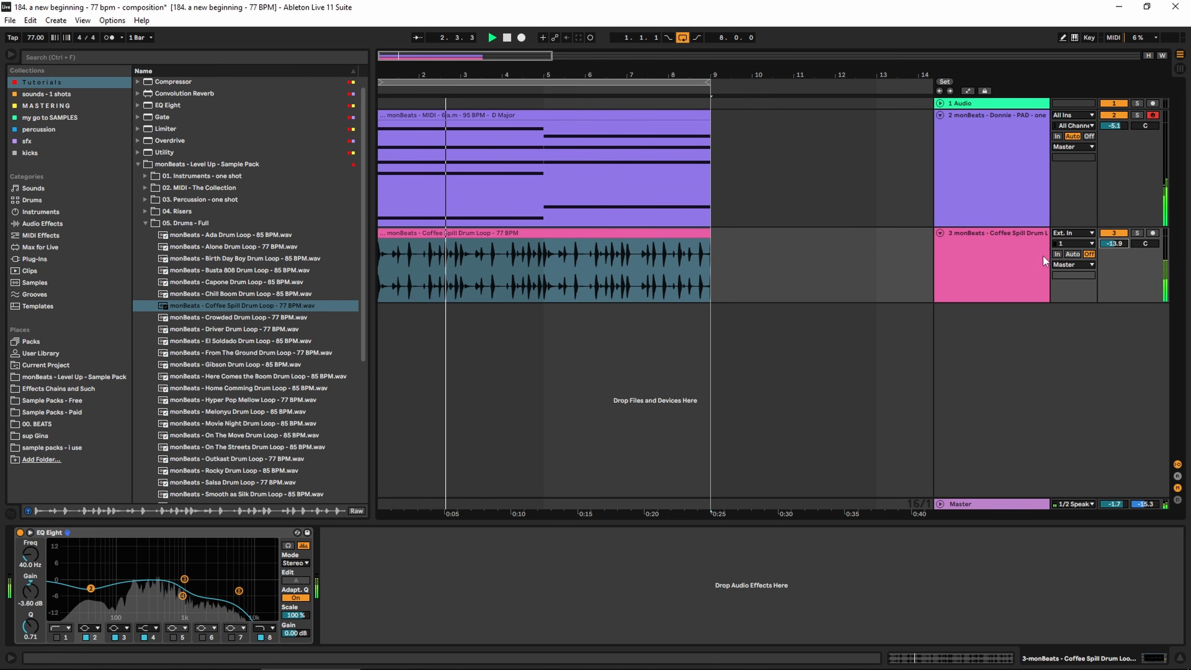
{"action": "left_click_drag", "start_coordinate": [1117, 244], "coordinate": [1117, 247]}
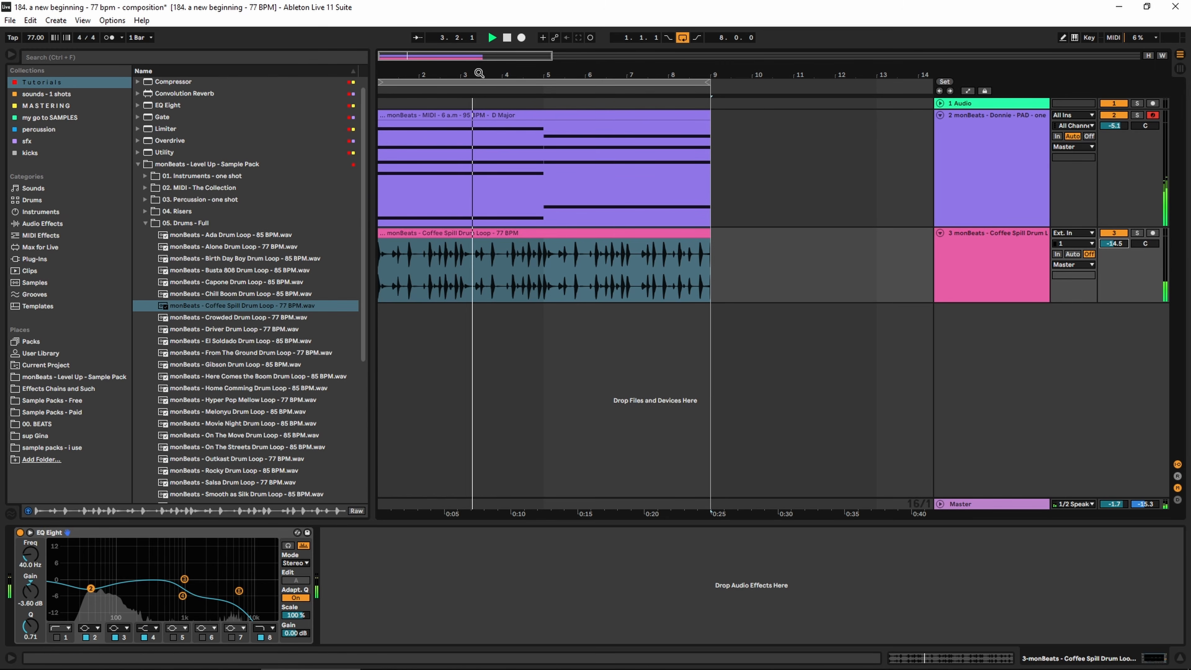
{"action": "key", "text": "z"}
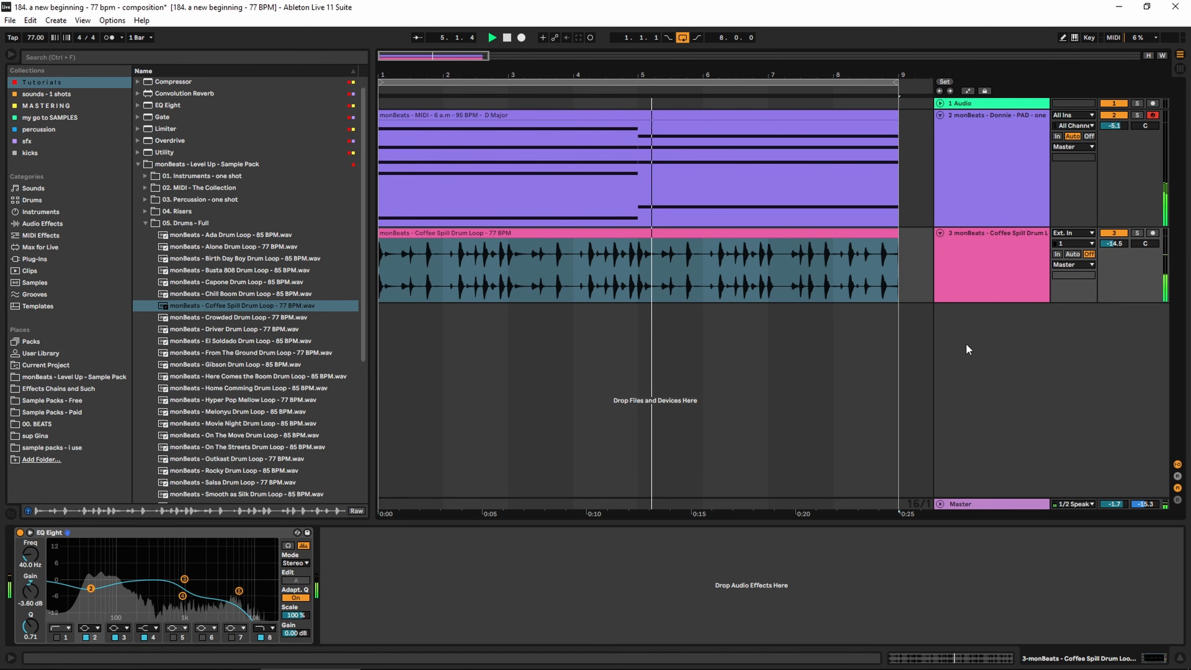
Step: Add "monBeats - Arma - Riser.wav" on a new audio track below the drums and move the clip to 4.3.1
{"action": "left_click_drag", "start_coordinate": [212, 235], "coordinate": [554, 323]}
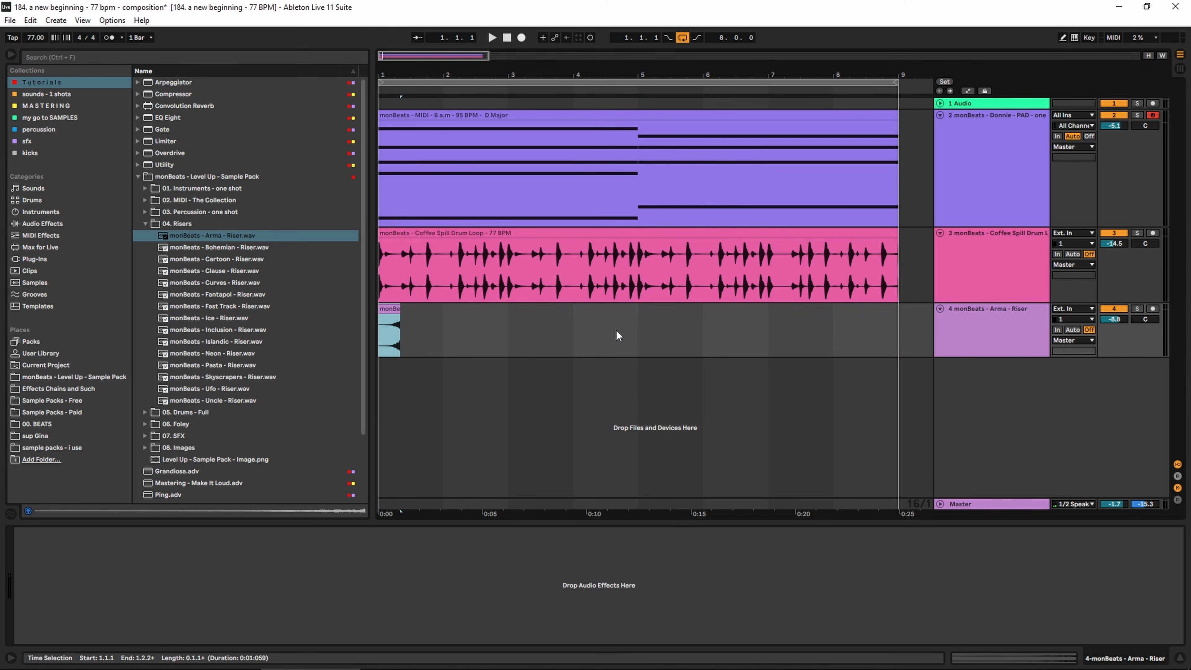
{"action": "left_click_drag", "start_coordinate": [392, 312], "coordinate": [634, 330]}
{"action": "left_click_drag", "start_coordinate": [636, 87], "coordinate": [639, 179]}
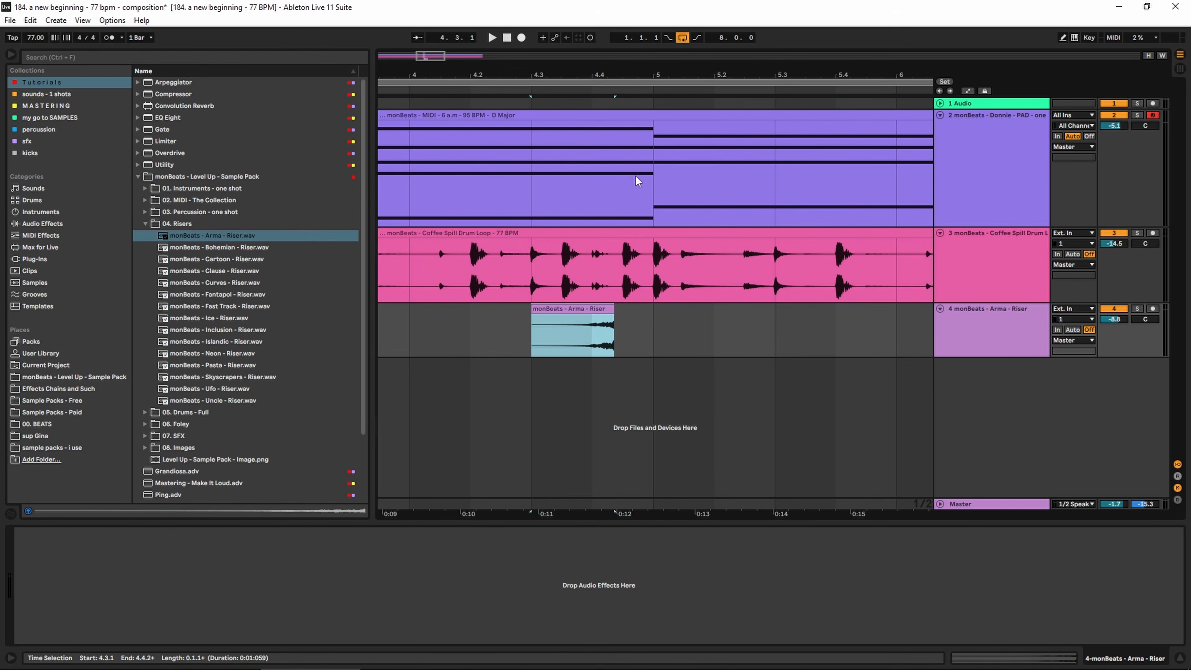
Step: Play the transition into bar 5 and lower the riser track's volume to -38.6 dB
{"action": "key", "text": "space"}
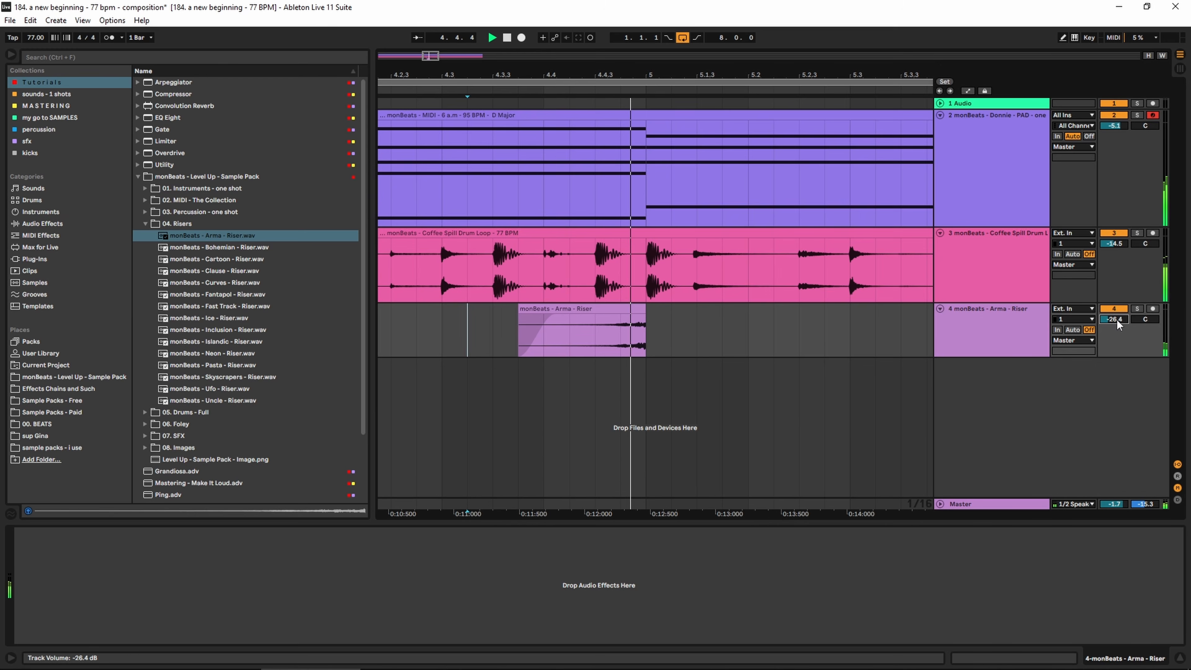
{"action": "left_click", "coordinate": [600, 330]}
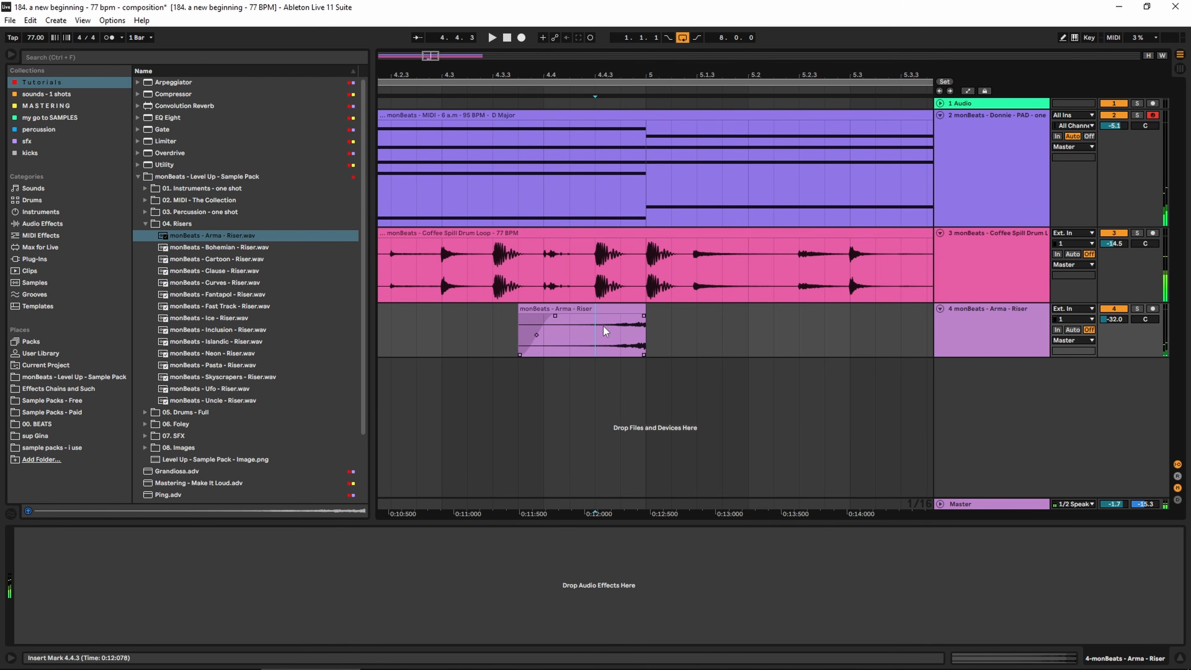
{"action": "key", "text": "space"}
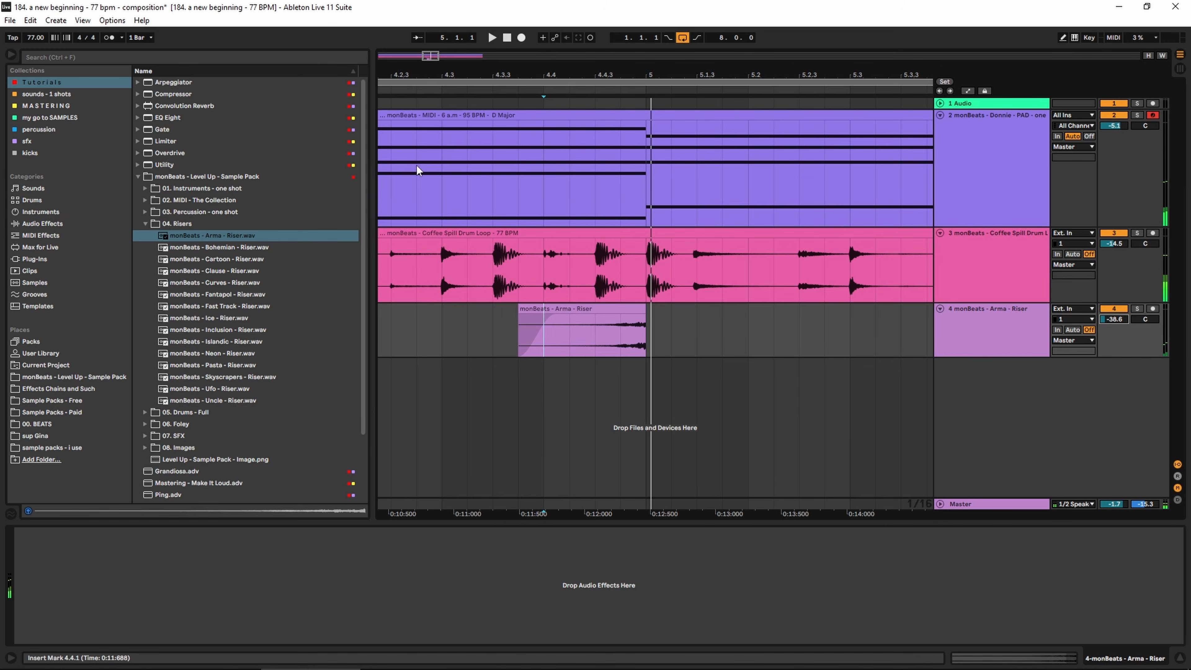
Step: Add the Sixty Seconds reverb preset to the Arma riser track and play it back
{"action": "scroll", "coordinate": [157, 155], "scroll_direction": "down", "scroll_amount": 3}
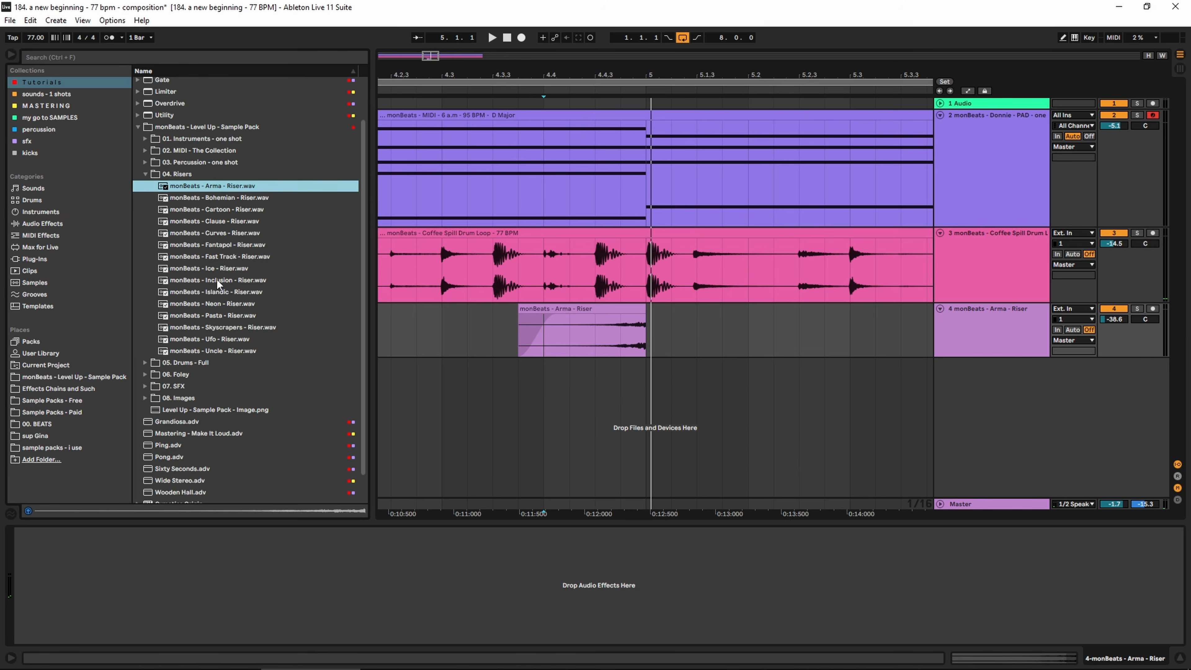
{"action": "left_click", "coordinate": [178, 438]}
{"action": "left_click_drag", "start_coordinate": [178, 438], "coordinate": [671, 328]}
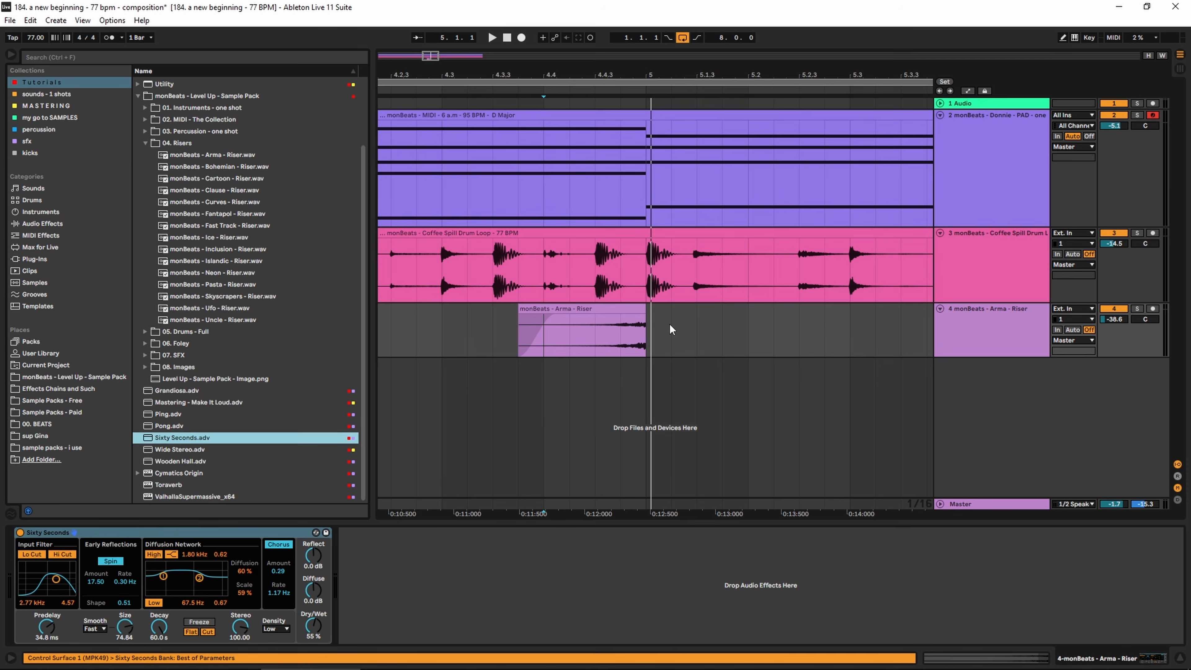
{"action": "left_click", "coordinate": [956, 335]}
{"action": "key", "text": "space"}
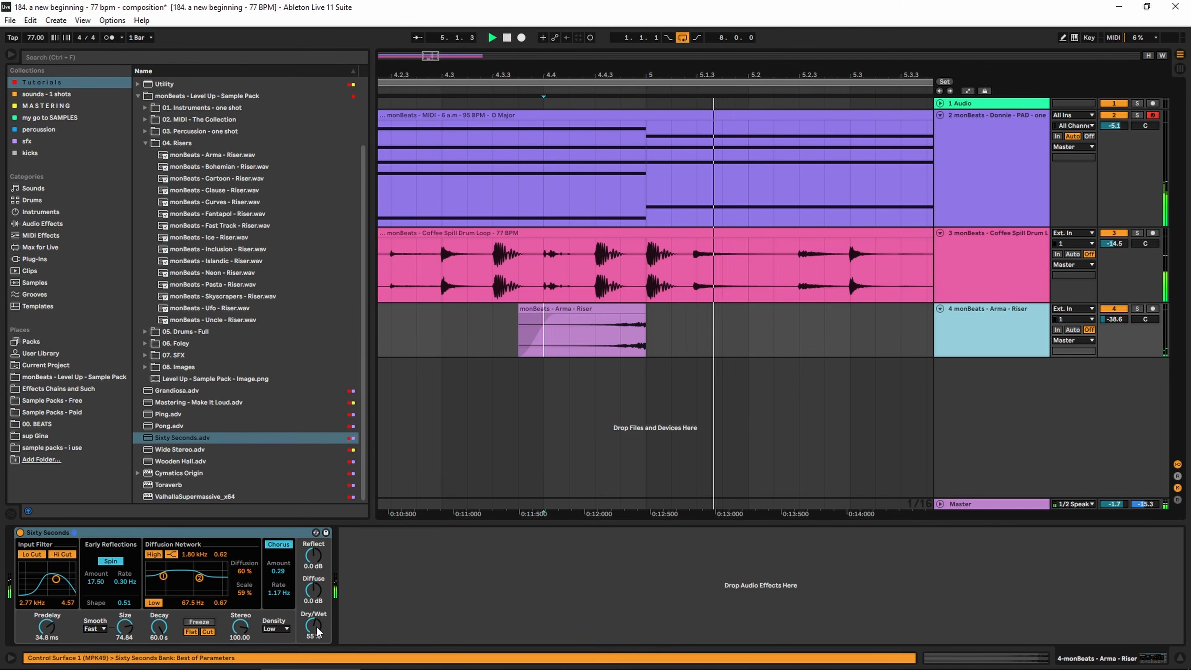
Step: Set the riser track's volume to -30.6 dB while the arrangement plays on into its second half
{"action": "left_click_drag", "start_coordinate": [1115, 331], "coordinate": [1122, 314]}
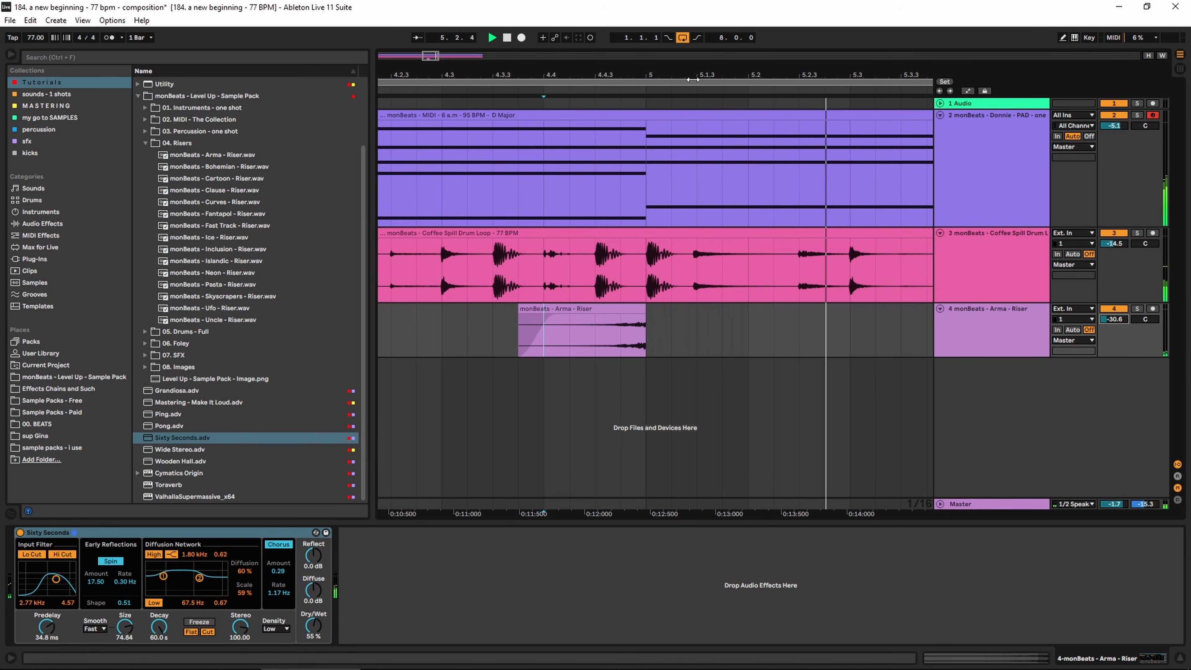
{"action": "left_click_drag", "start_coordinate": [684, 76], "coordinate": [685, 14]}
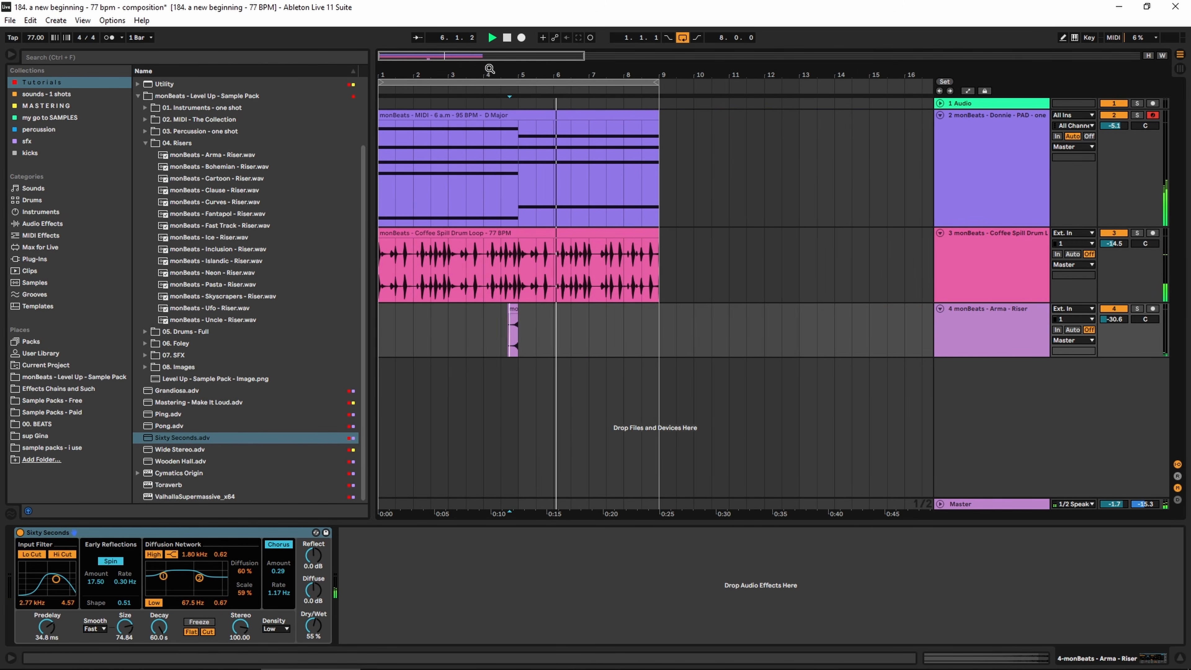
{"action": "left_click_drag", "start_coordinate": [488, 70], "coordinate": [487, 89]}
{"action": "left_click", "coordinate": [646, 338]}
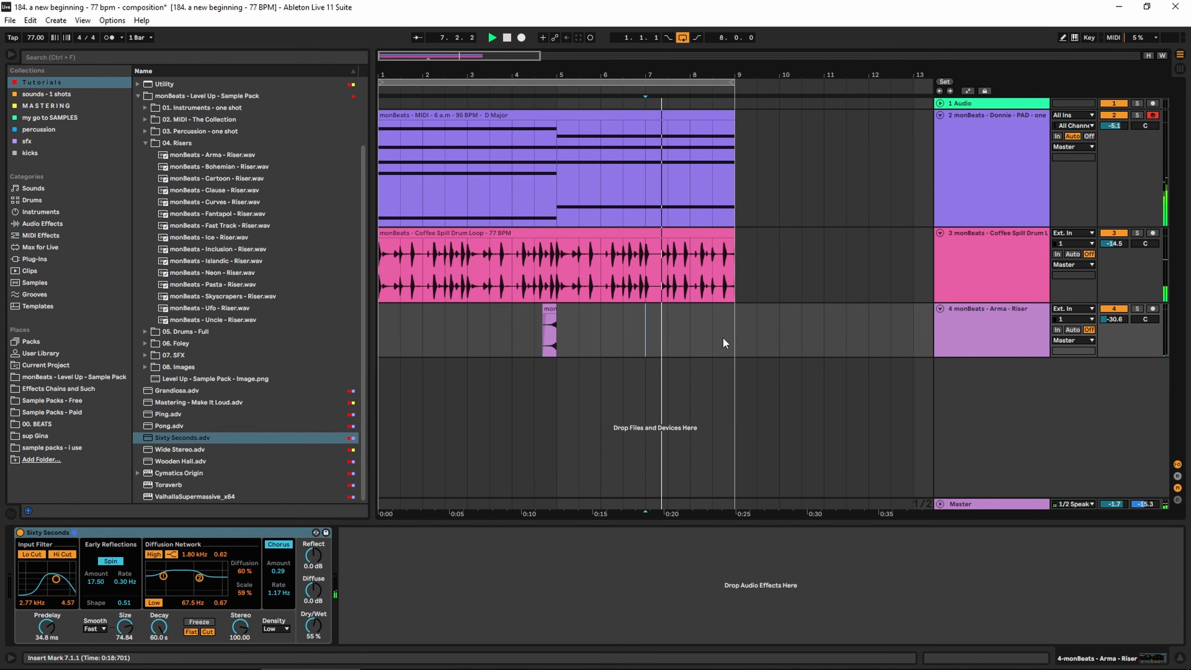
Step: Duplicate the sixteenth-note drum hit at 8.4 twice to start a roll before bar 9
{"action": "left_click_drag", "start_coordinate": [708, 75], "coordinate": [722, 127]}
{"action": "left_click_drag", "start_coordinate": [744, 267], "coordinate": [775, 266]}
{"action": "key", "text": "ctrl+d"}
{"action": "key", "text": "ctrl+d"}
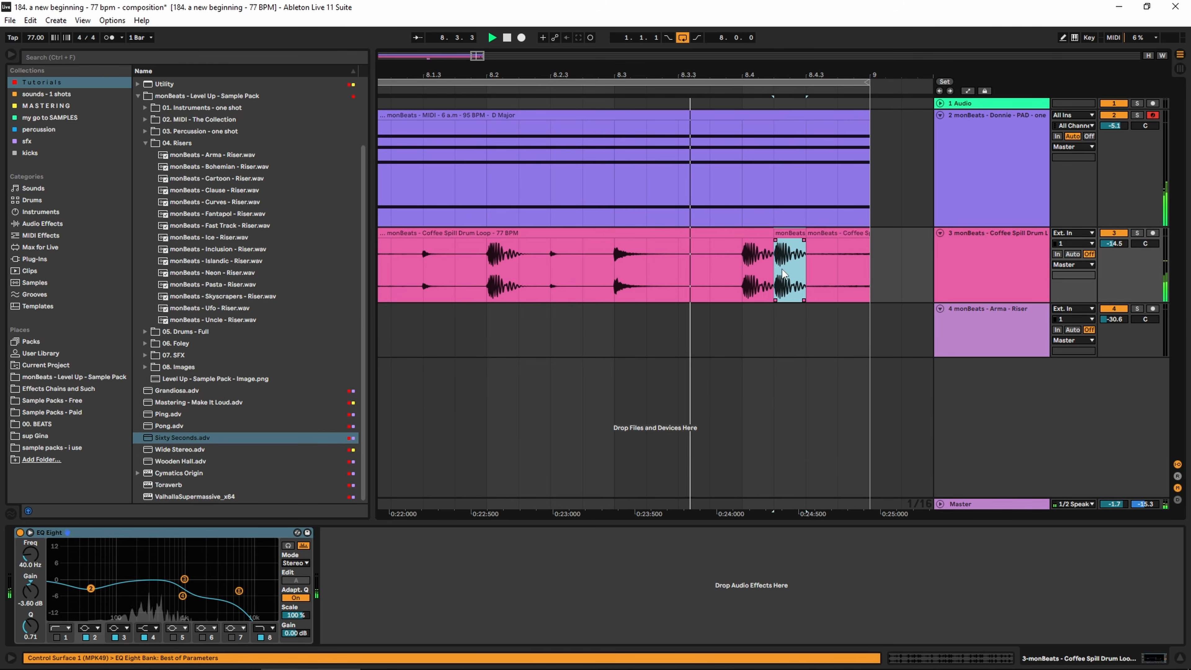
Step: Duplicate the first half of the drum hit at 8.4.3 on a 1/32 grid to double the roll's speed there
{"action": "left_click_drag", "start_coordinate": [853, 76], "coordinate": [820, 150]}
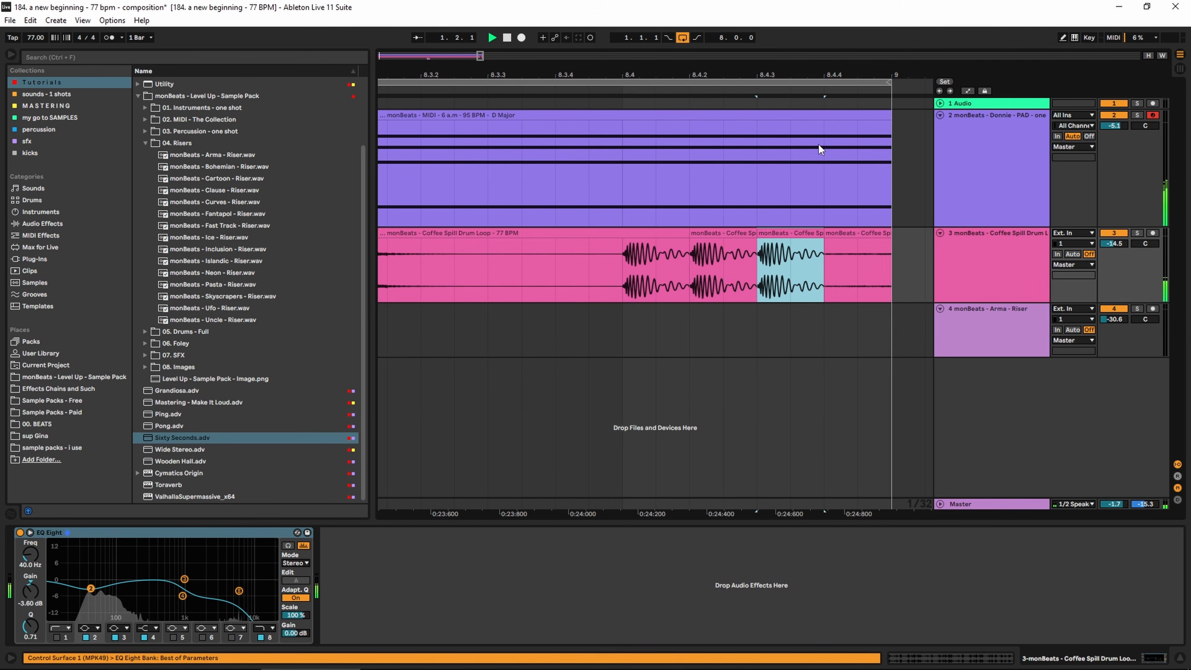
{"action": "key", "text": "ctrl+1"}
{"action": "key", "text": "ctrl+2"}
{"action": "left_click_drag", "start_coordinate": [793, 267], "coordinate": [814, 240]}
{"action": "key", "text": "ctrl+d"}
{"action": "left_click", "coordinate": [841, 234]}
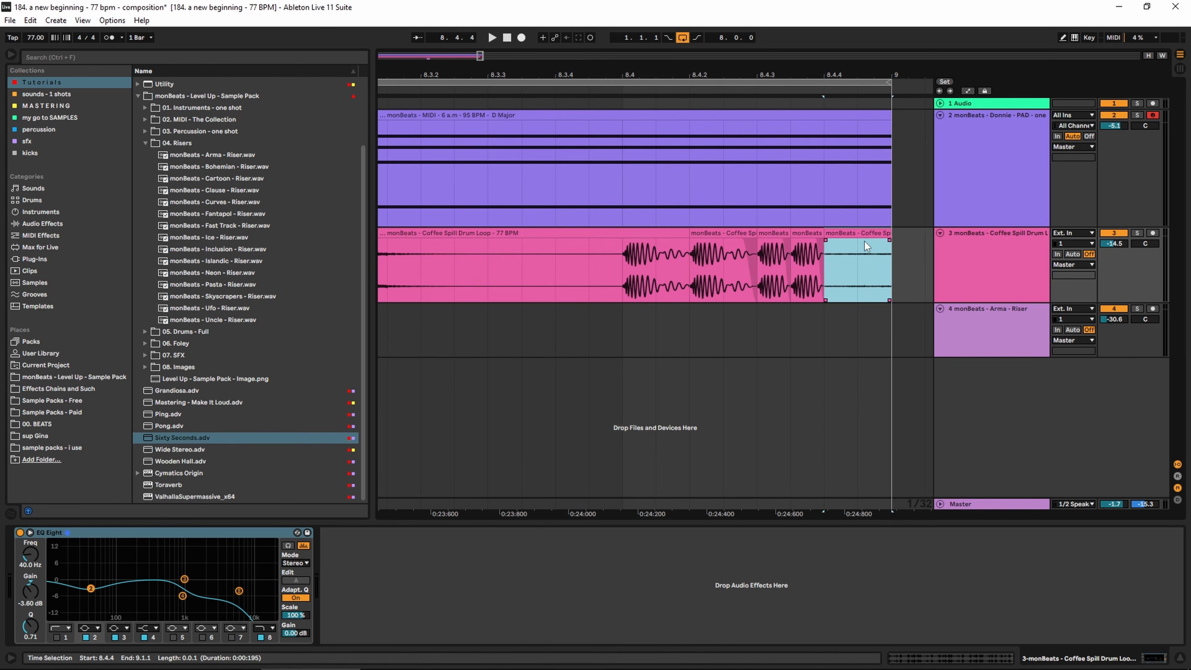
Step: Play the end of bar 8 to hear the drum roll lead into the loop restart
{"action": "left_click", "coordinate": [527, 234]}
{"action": "key", "text": "space"}
{"action": "key", "text": "space"}
{"action": "left_click", "coordinate": [589, 264]}
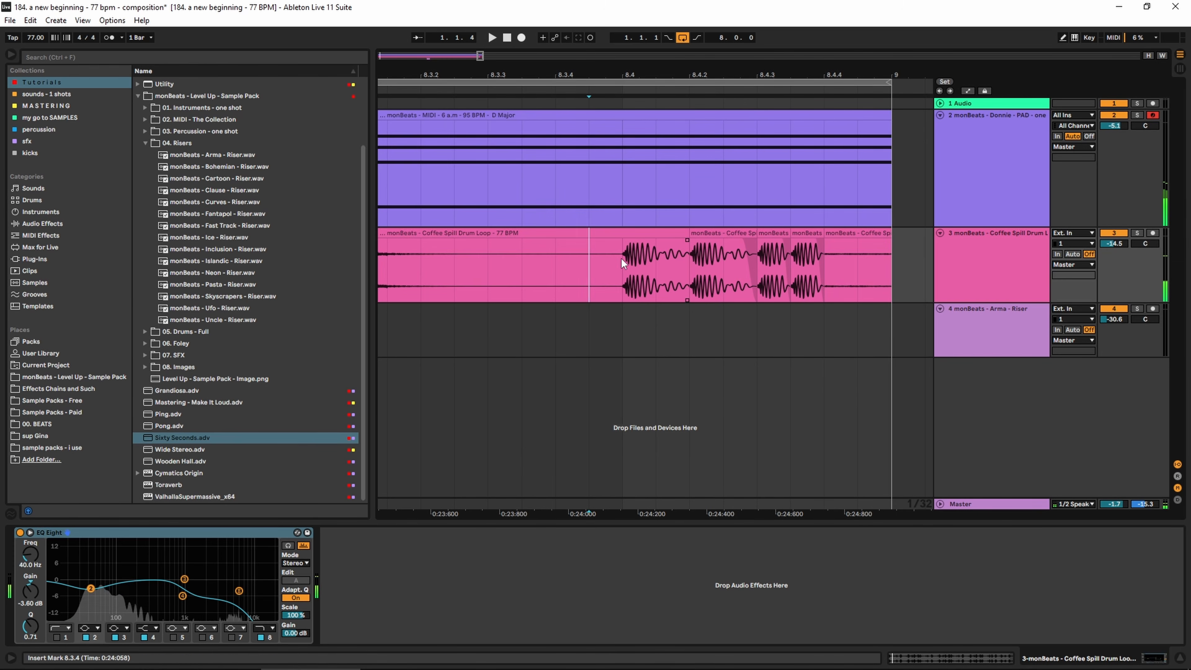
{"action": "key", "text": "space"}
{"action": "key", "text": "space"}
Step: Repeat the last thirty-second drum hit once more at 8.4.4 and play the extended roll
{"action": "left_click", "coordinate": [813, 253]}
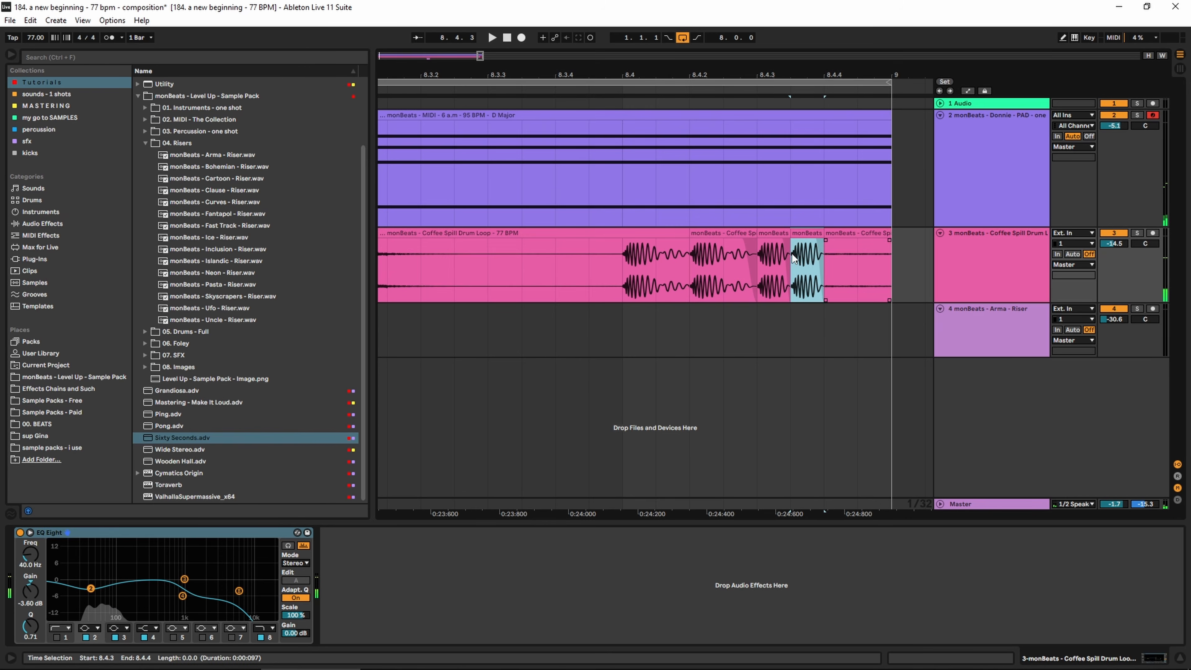
{"action": "key", "text": "ctrl+d"}
{"action": "left_click", "coordinate": [591, 254]}
{"action": "key", "text": "space"}
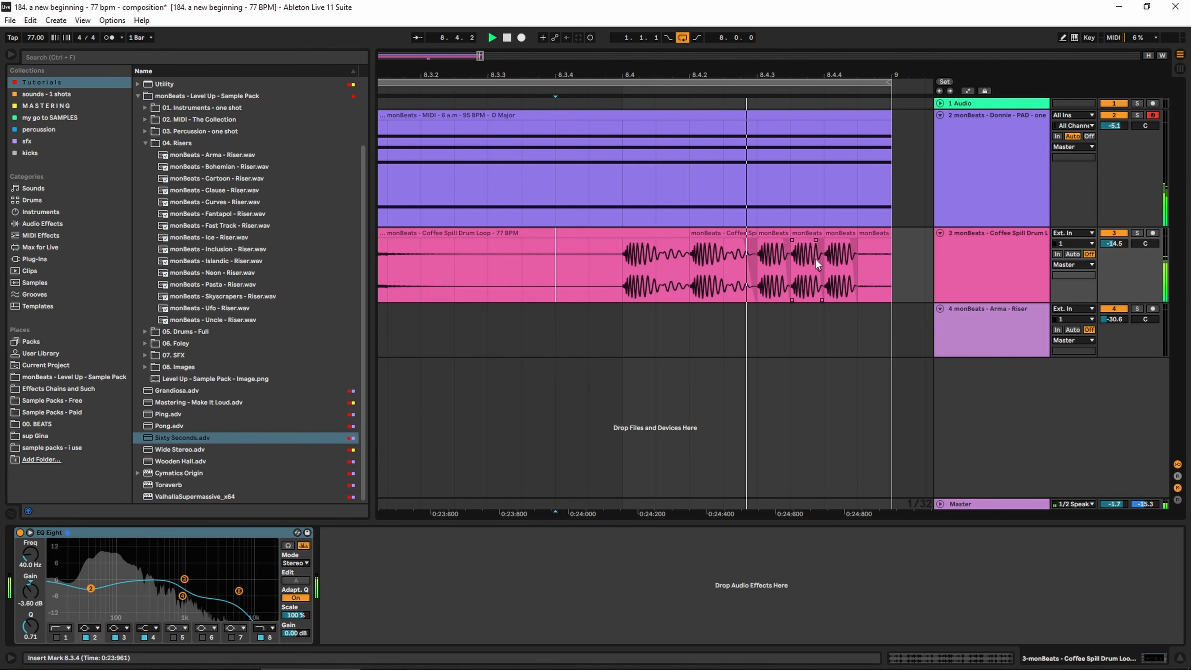
{"action": "key", "text": "space"}
Step: Add a Utility device to the drum track and show its Gain automation lane
{"action": "mouse_move", "coordinate": [882, 75]}
{"action": "left_mouse_down"}
{"action": "mouse_move", "coordinate": [889, 87]}
{"action": "mouse_move", "coordinate": [889, 68]}
{"action": "left_mouse_up"}
{"action": "left_click", "coordinate": [781, 246]}
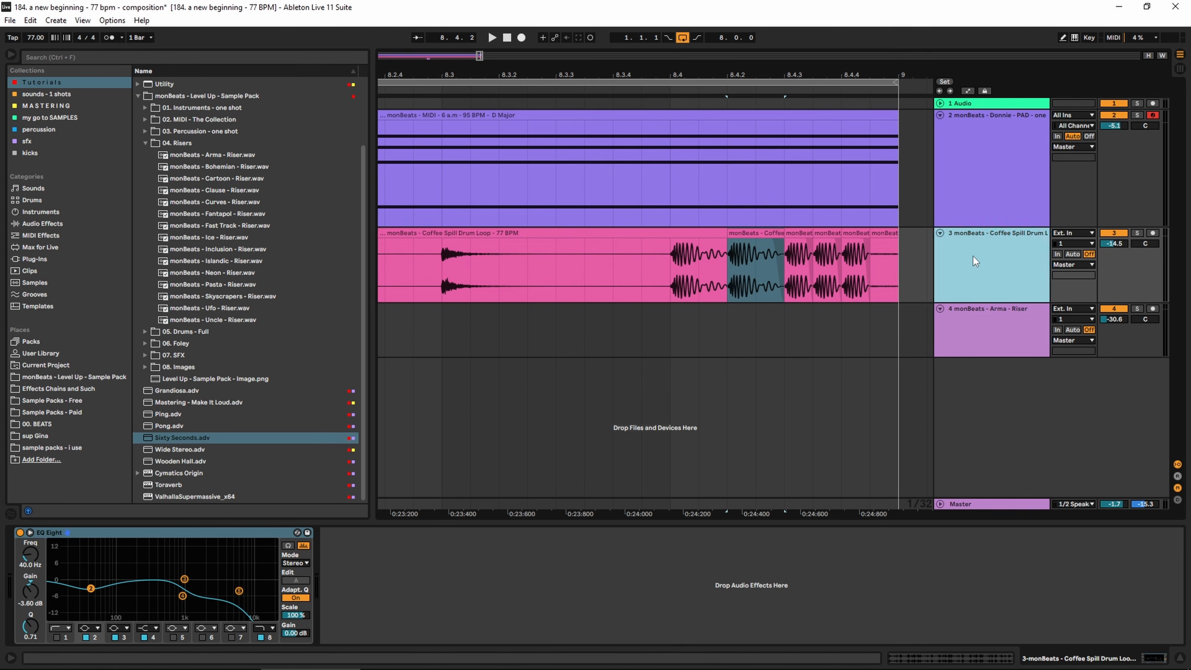
{"action": "scroll", "coordinate": [202, 114], "scroll_direction": "up", "scroll_amount": 2}
{"action": "double_click", "coordinate": [163, 121]}
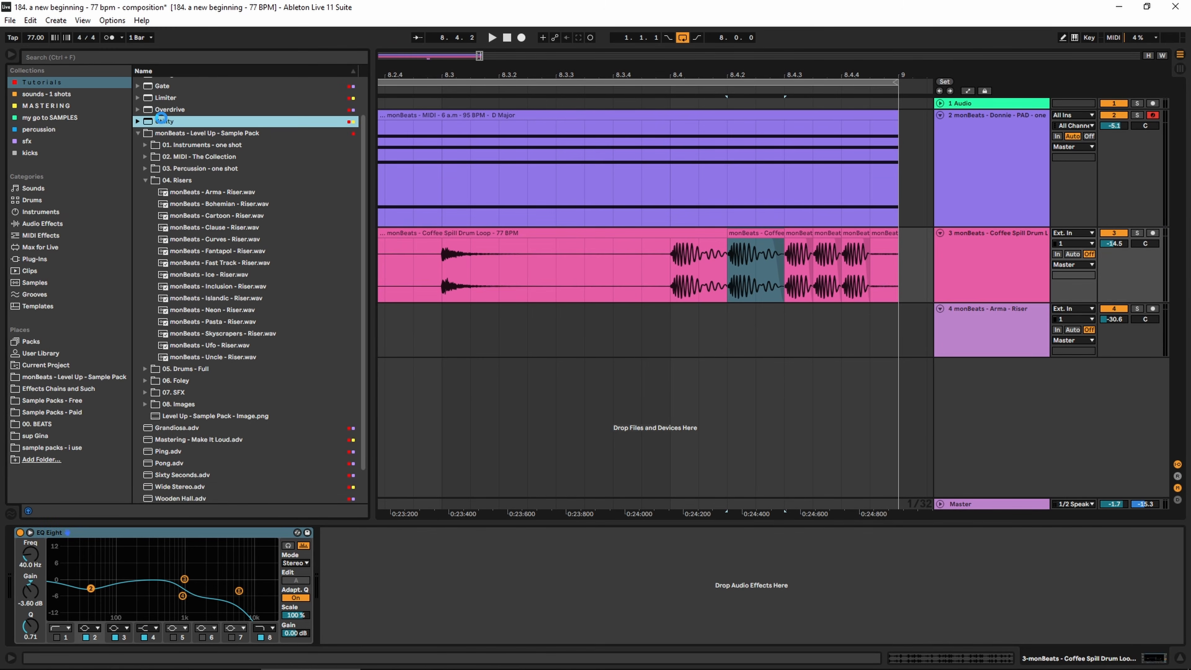
{"action": "key", "text": "a"}
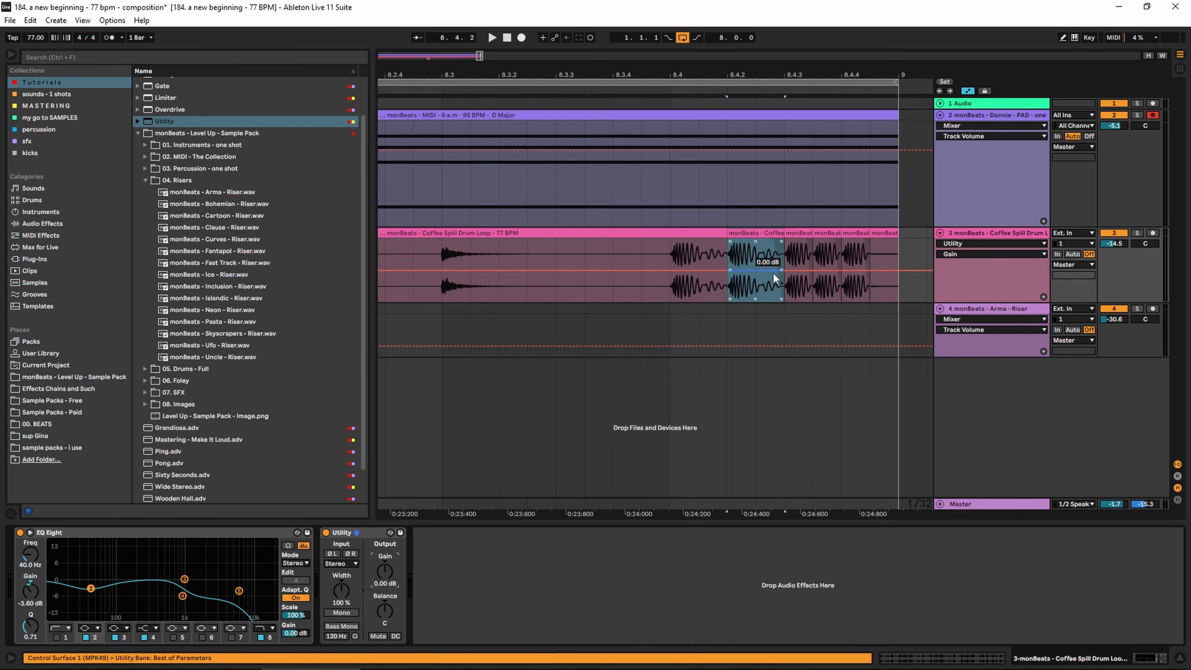
Step: Draw a Utility gain ramp that falls across the drum roll from just after 8.4 to its last hit
{"action": "left_click", "coordinate": [697, 271]}
{"action": "left_click_drag", "start_coordinate": [864, 275], "coordinate": [870, 286]}
{"action": "left_click", "coordinate": [662, 246]}
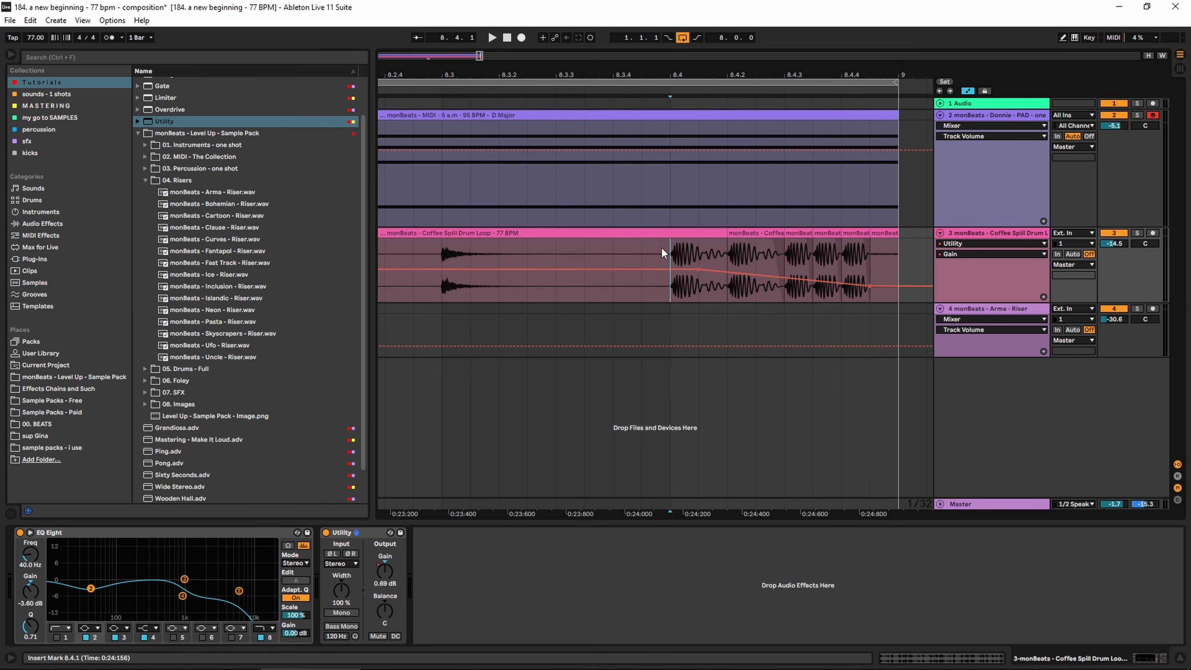
Step: Play the roll, steepen the gain drop with a breakpoint between 8.4.2 and 8.4.3, and hide the automation
{"action": "key", "text": "space"}
{"action": "left_click", "coordinate": [609, 249]}
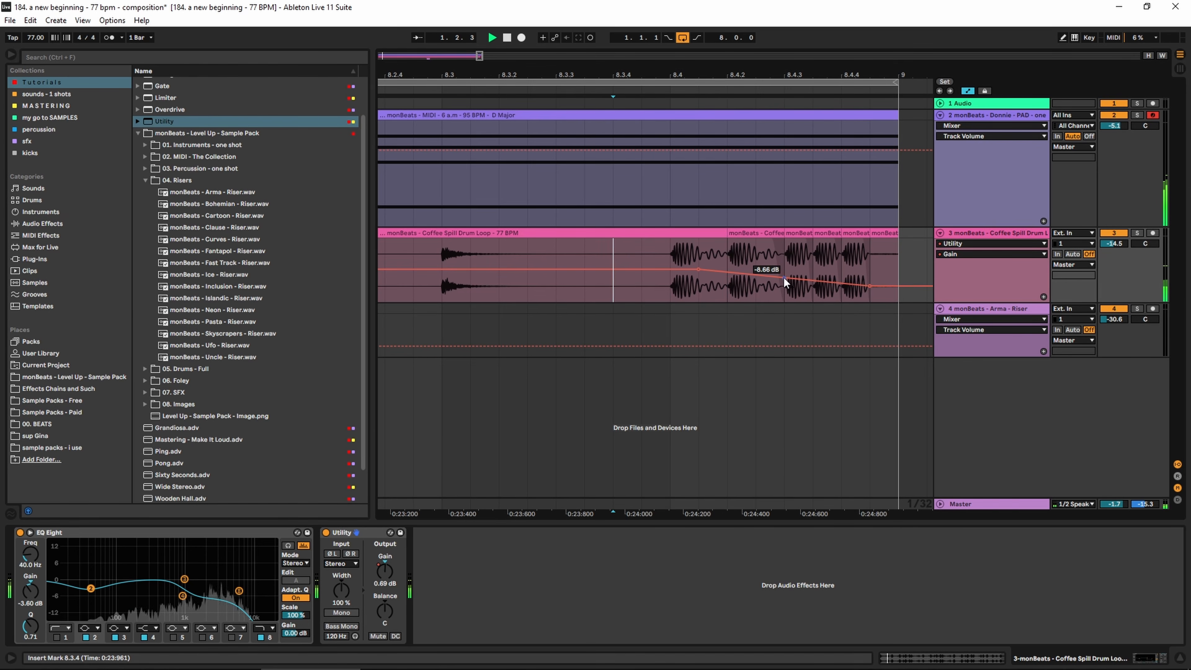
{"action": "left_click_drag", "start_coordinate": [755, 275], "coordinate": [756, 282]}
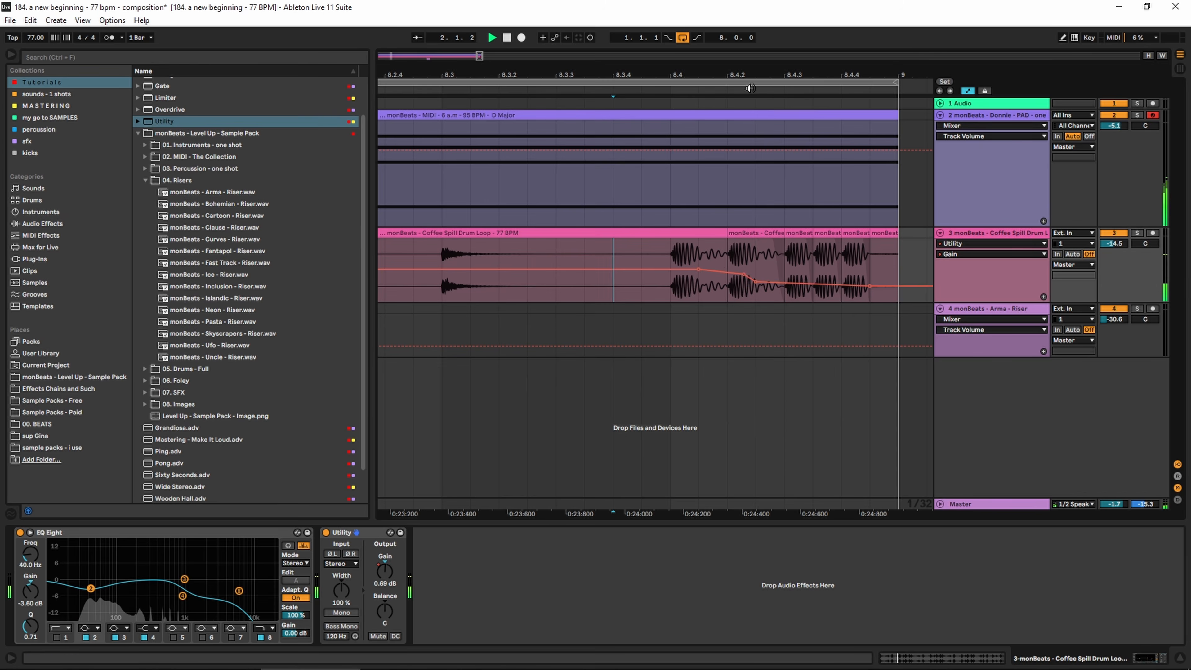
{"action": "left_click_drag", "start_coordinate": [727, 75], "coordinate": [863, 7]}
{"action": "key", "text": "a"}
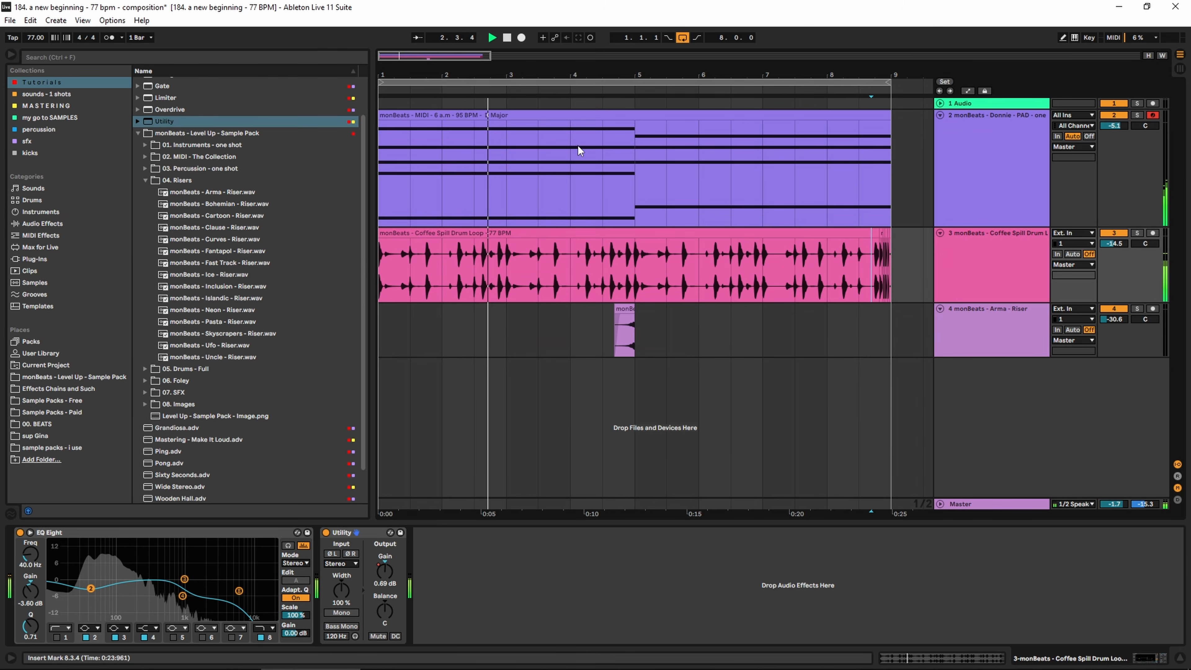
Step: Delete the empty Audio track and listen to the arrangement through the riser transition
{"action": "left_click", "coordinate": [947, 105]}
{"action": "key", "text": "Delete"}
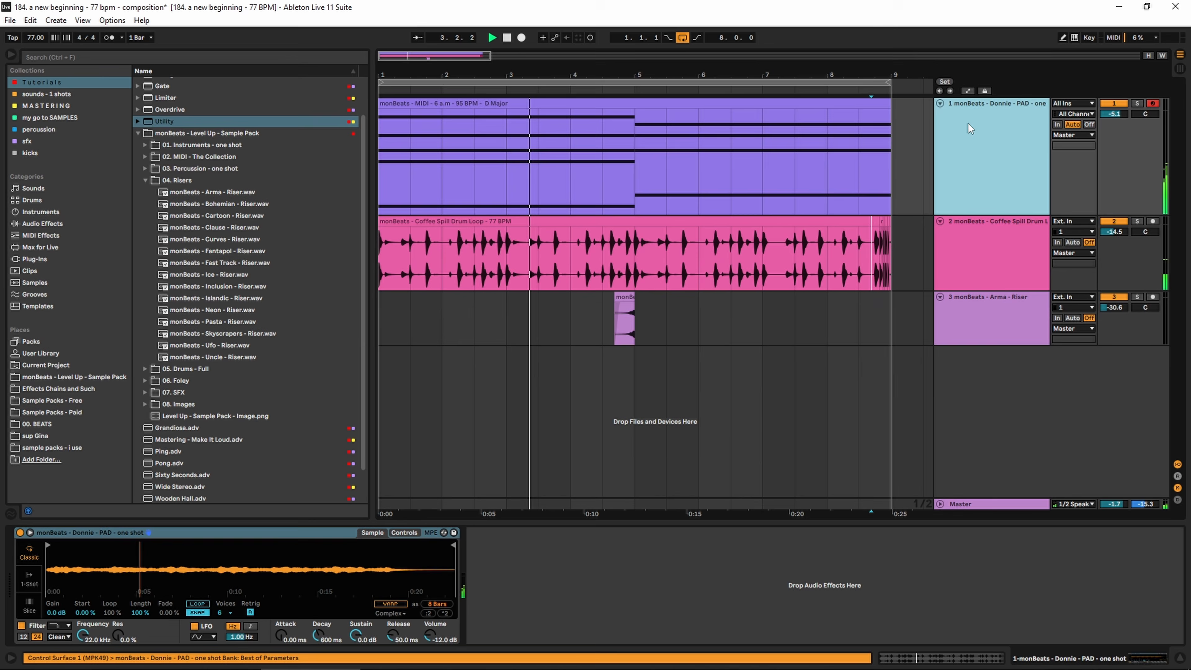
{"action": "key", "text": "Down"}
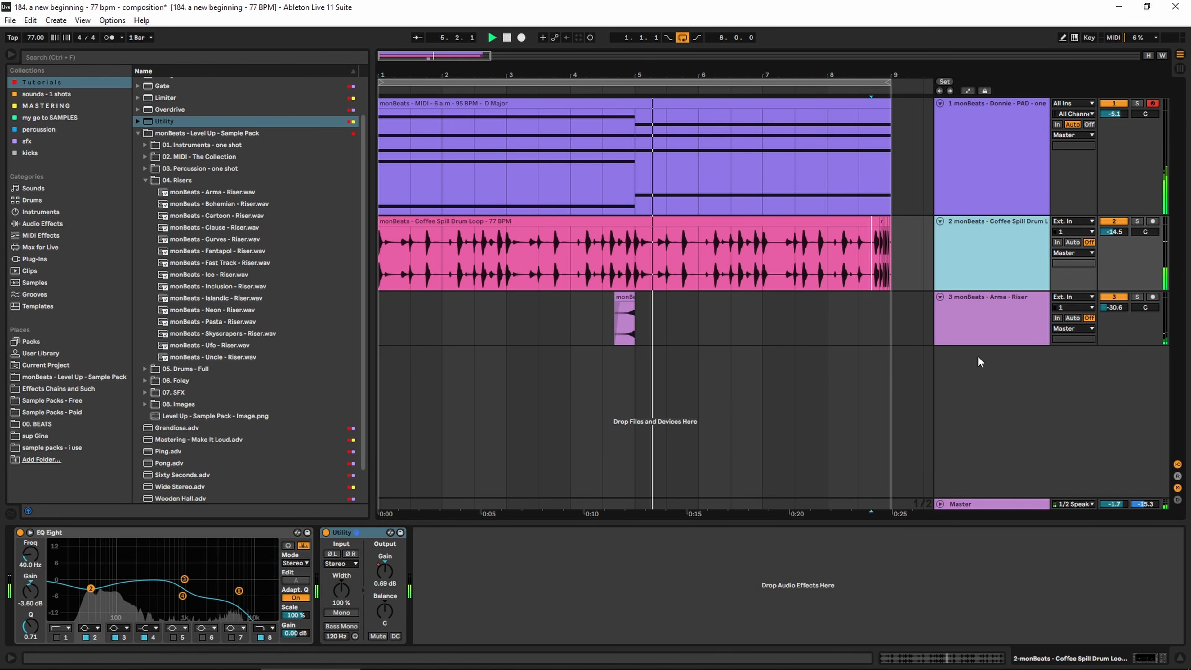
{"action": "key", "text": "space"}
Step: Duplicate the Donnie pad track with its MIDI clip and solo the copy
{"action": "left_click", "coordinate": [959, 177]}
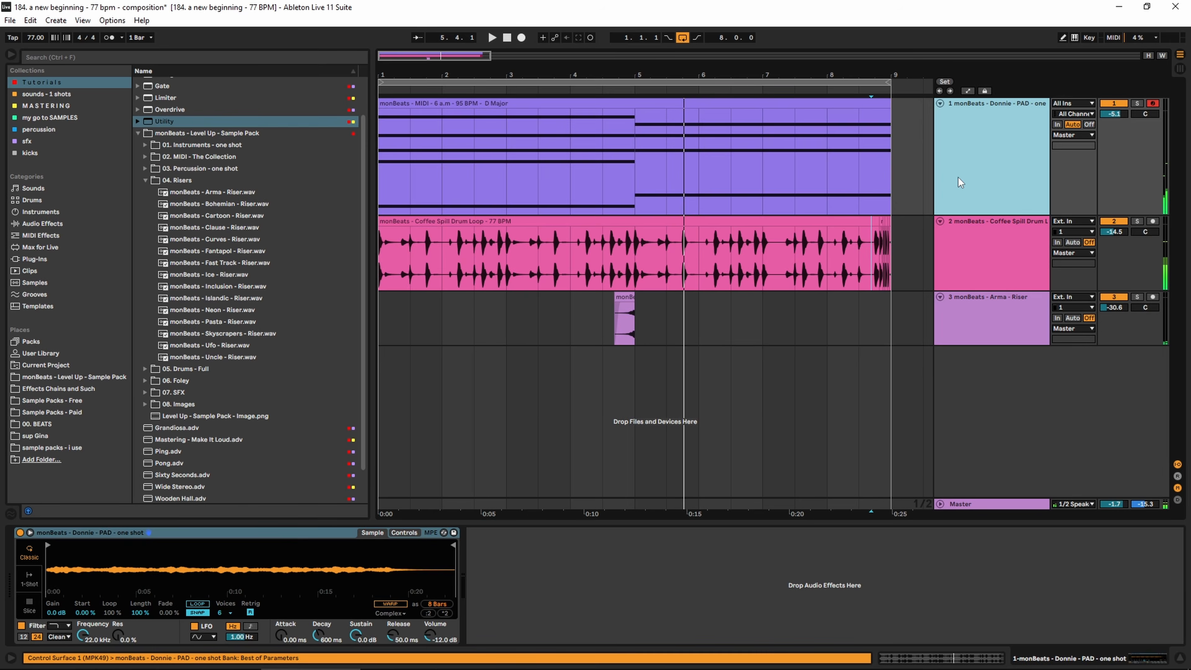
{"action": "key", "text": "ctrl+d"}
{"action": "left_click", "coordinate": [592, 220]}
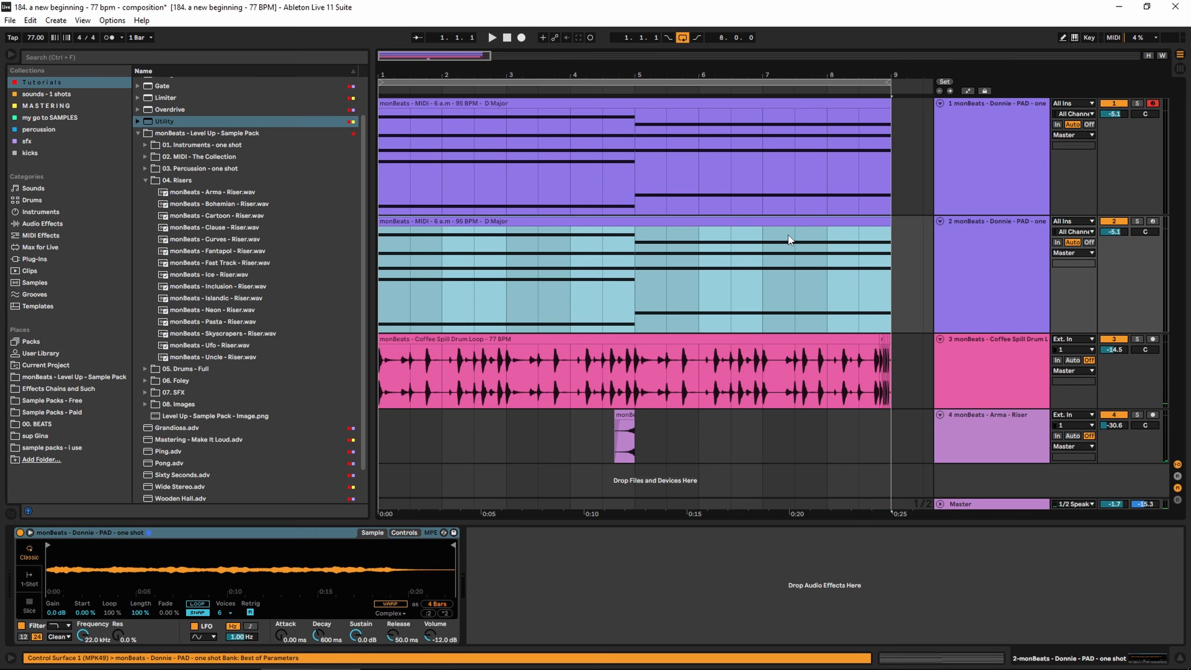
{"action": "left_click", "coordinate": [1138, 221]}
{"action": "left_click", "coordinate": [988, 247]}
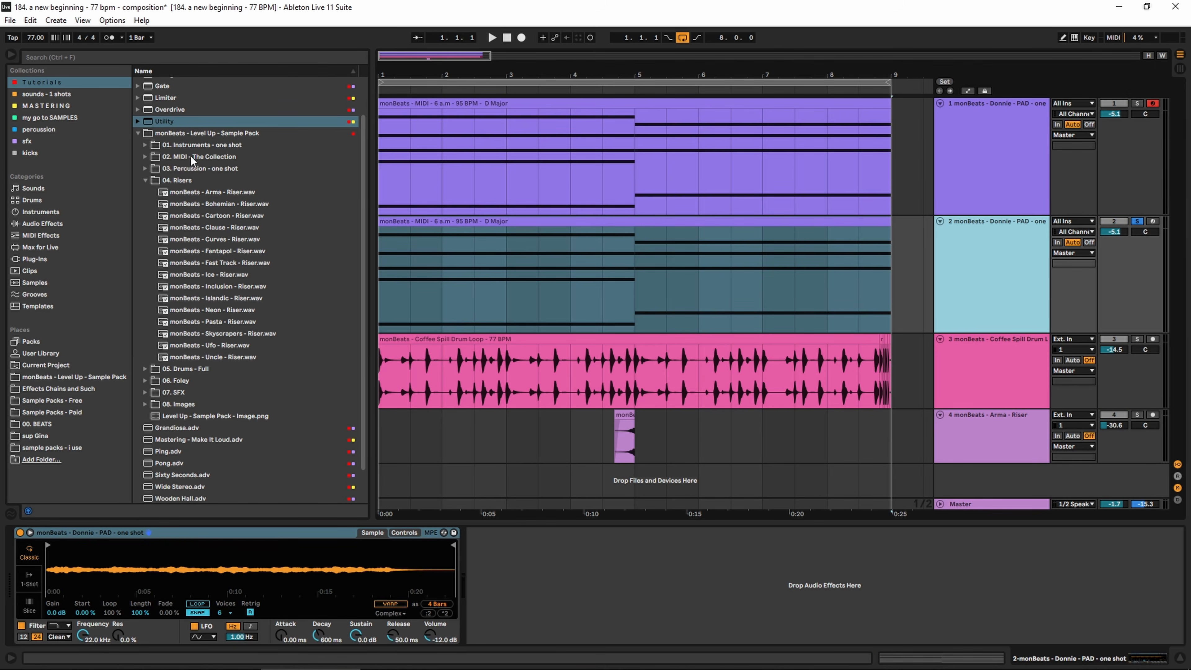
Step: Load "monBeats - Electro - SYNTH - one shot.wav" on the duplicated track and put an Arpeggiator before it
{"action": "left_click", "coordinate": [146, 144]}
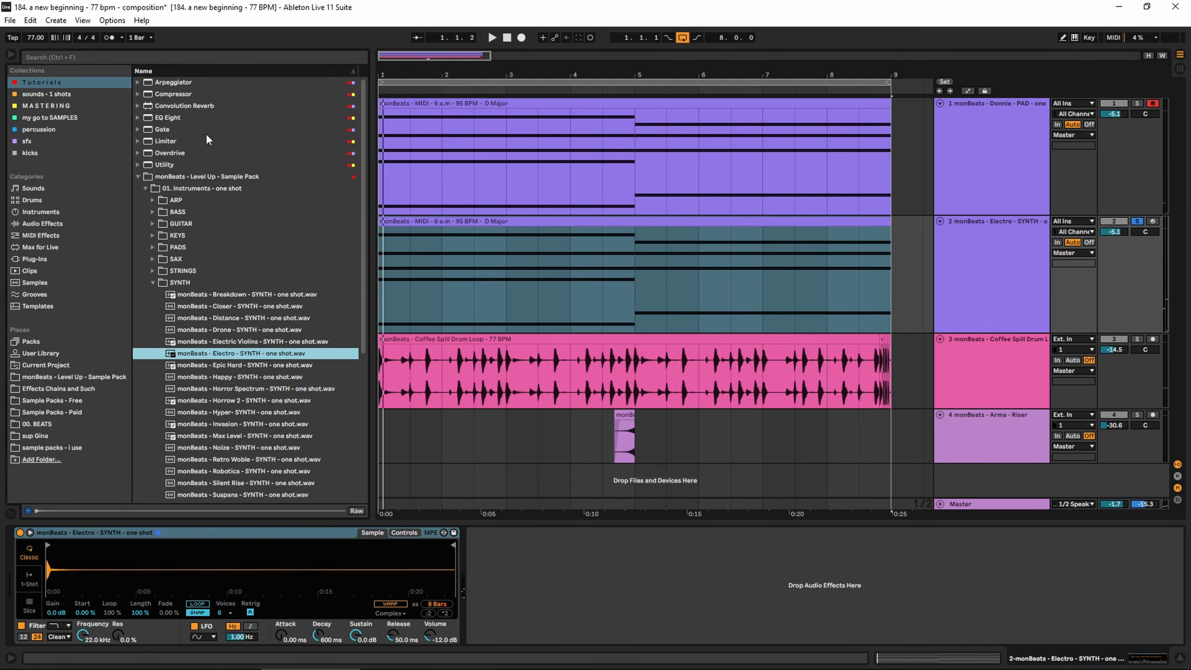
{"action": "double_click", "coordinate": [181, 83]}
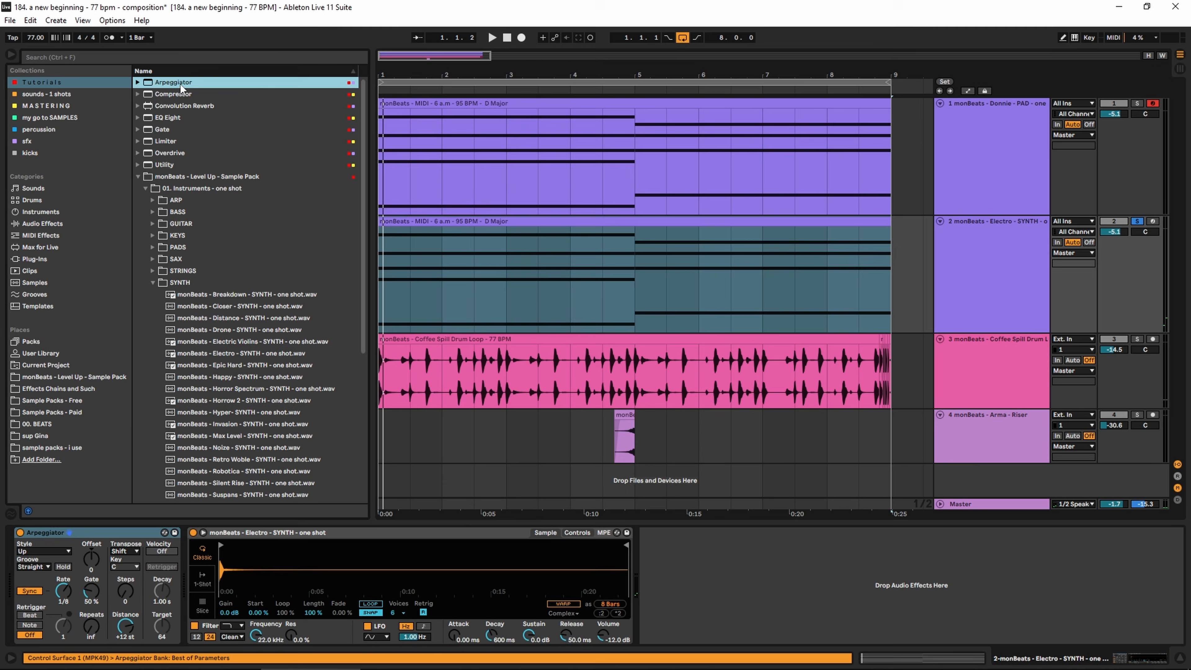
Step: Swap the sample for "monBeats - Robotica - SYNTH - one shot.wav", with the Arpeggiator at 1/16, and move the sample start slightly later
{"action": "key", "text": "space"}
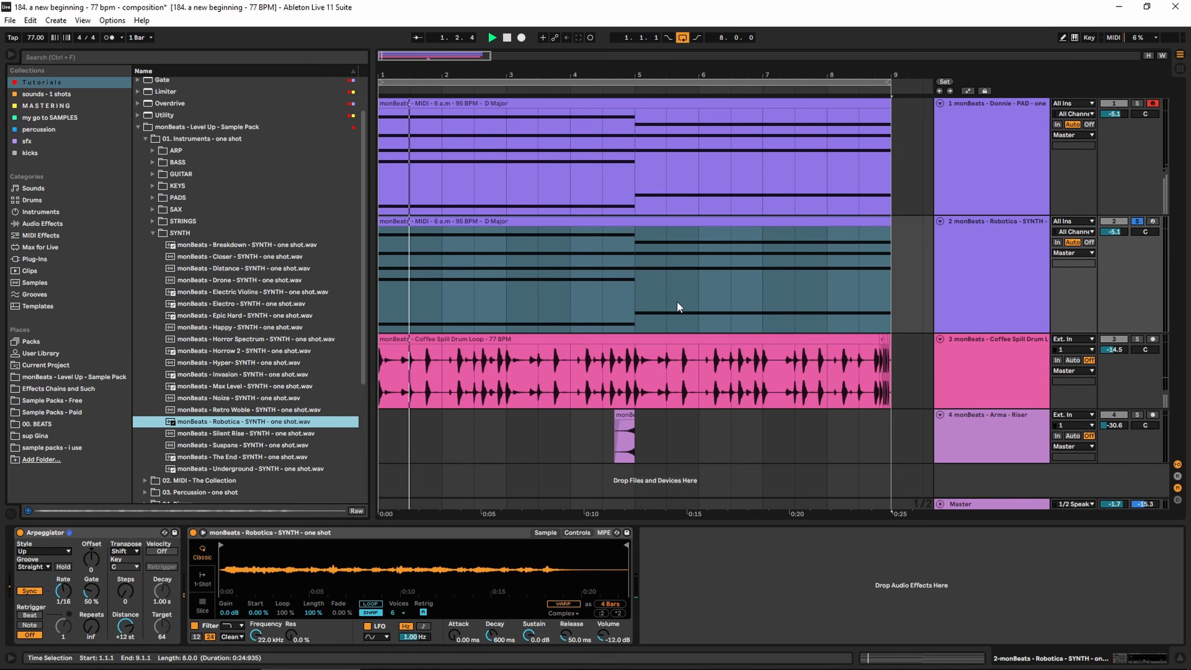
{"action": "key", "text": "space"}
{"action": "key", "text": "space"}
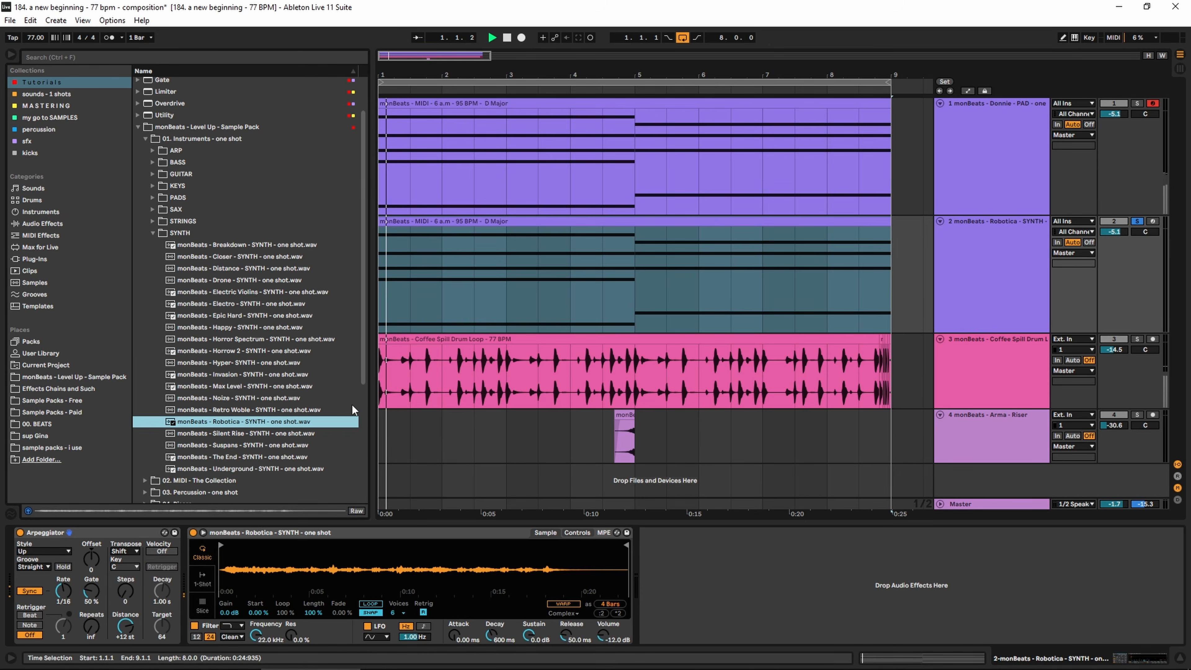
{"action": "key", "text": "space"}
{"action": "left_click_drag", "start_coordinate": [222, 545], "coordinate": [228, 545]}
{"action": "key", "text": "space"}
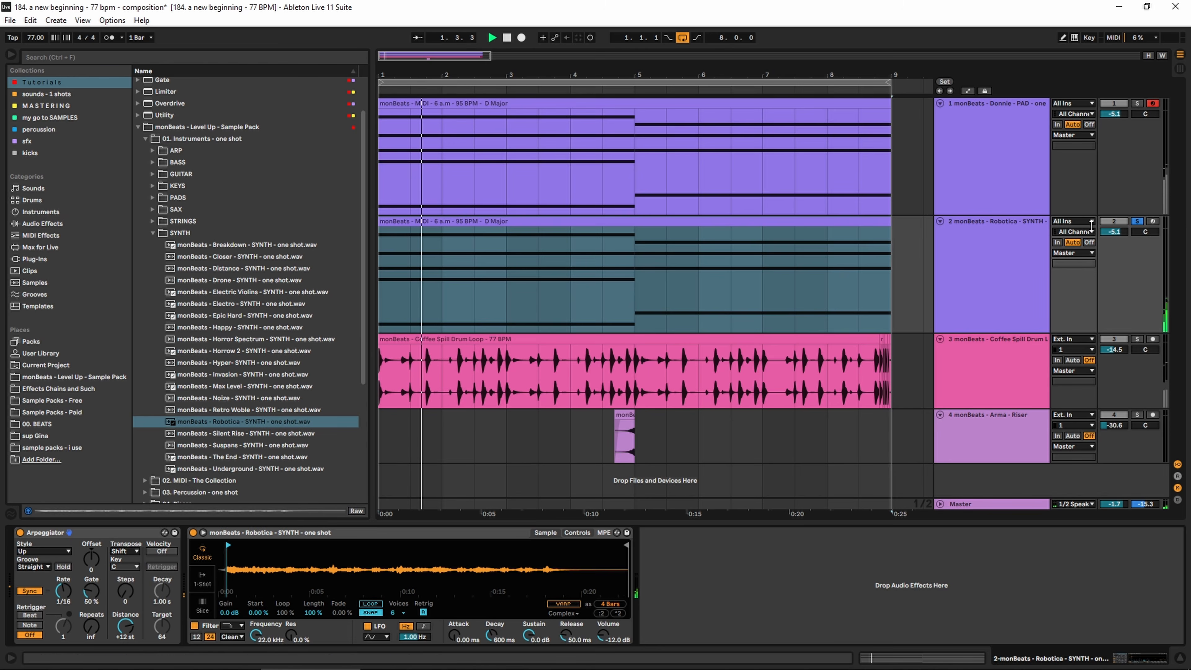
Step: Pan the Robotica track to 32L and set its volume to -5.7 dB in the full mix
{"action": "mouse_move", "coordinate": [1145, 237]}
{"action": "left_mouse_down"}
{"action": "mouse_move", "coordinate": [1144, 247]}
{"action": "mouse_move", "coordinate": [1123, 238]}
{"action": "left_mouse_up"}
{"action": "left_click", "coordinate": [994, 251]}
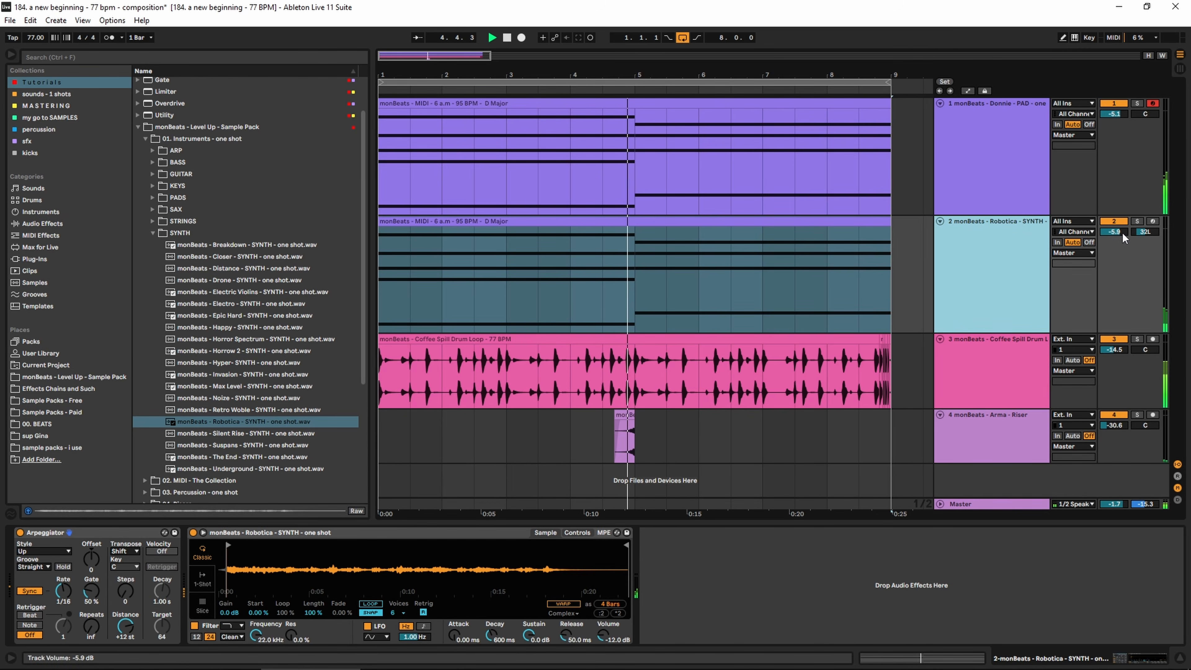
{"action": "left_click_drag", "start_coordinate": [1113, 231], "coordinate": [1114, 233]}
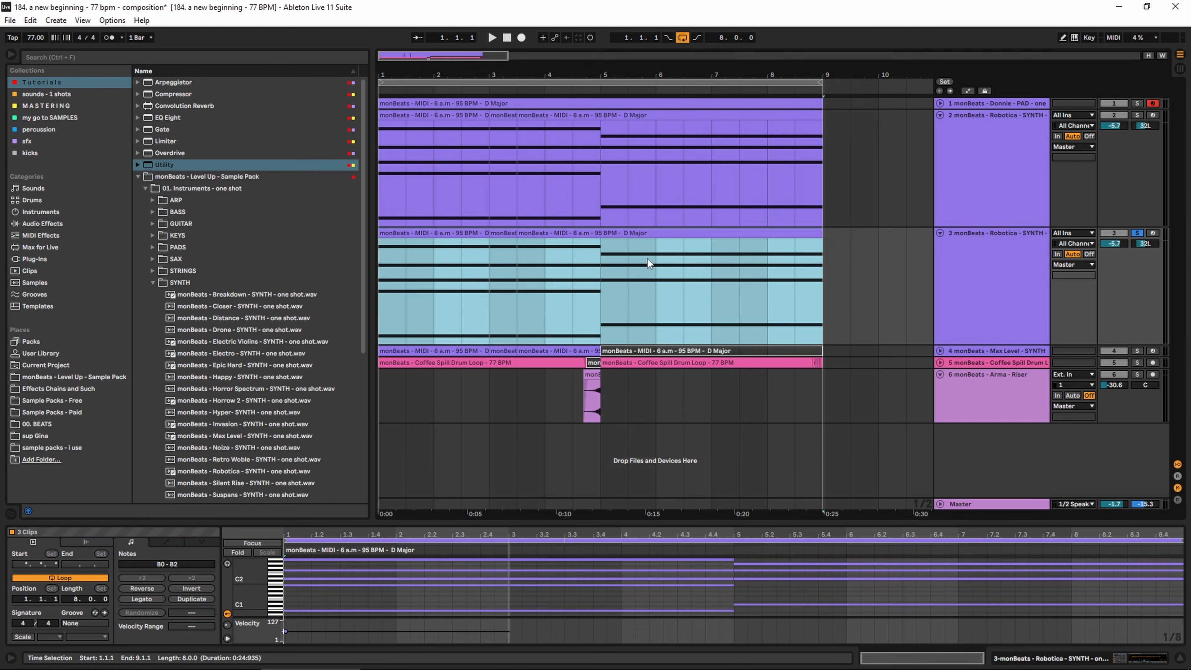
Step: Consolidate the second Robotica track's MIDI clips into one clip and view its notes enlarged and folded
{"action": "key", "text": "ctrl+j"}
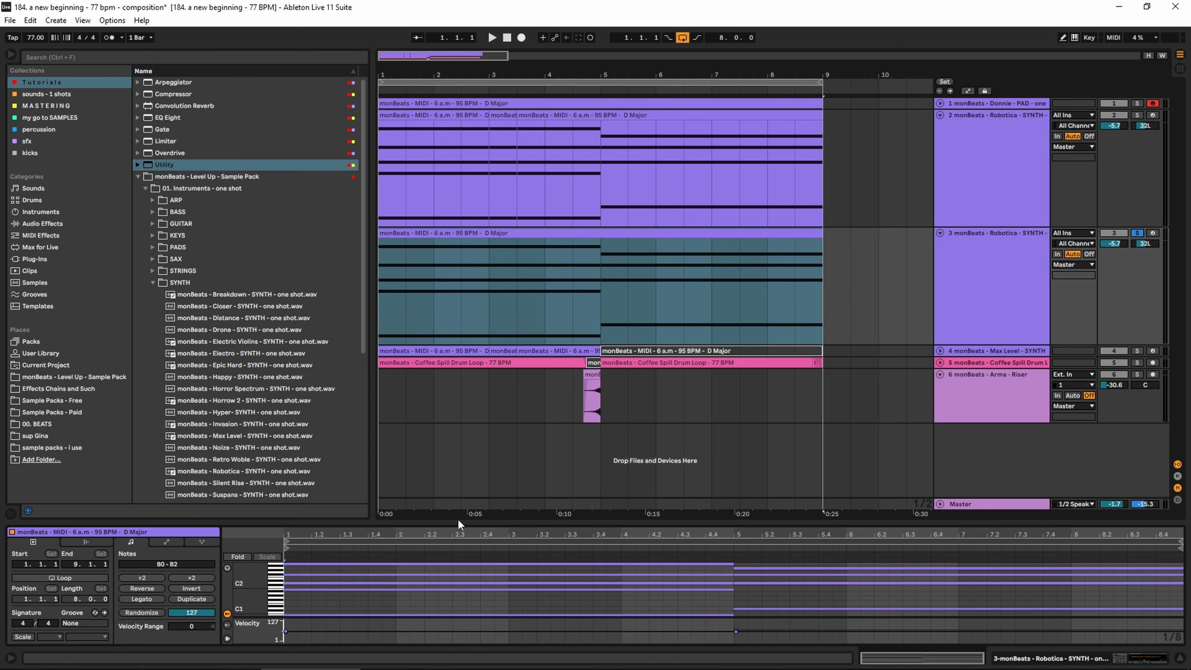
{"action": "left_click_drag", "start_coordinate": [459, 523], "coordinate": [469, 354]}
{"action": "key", "text": "f"}
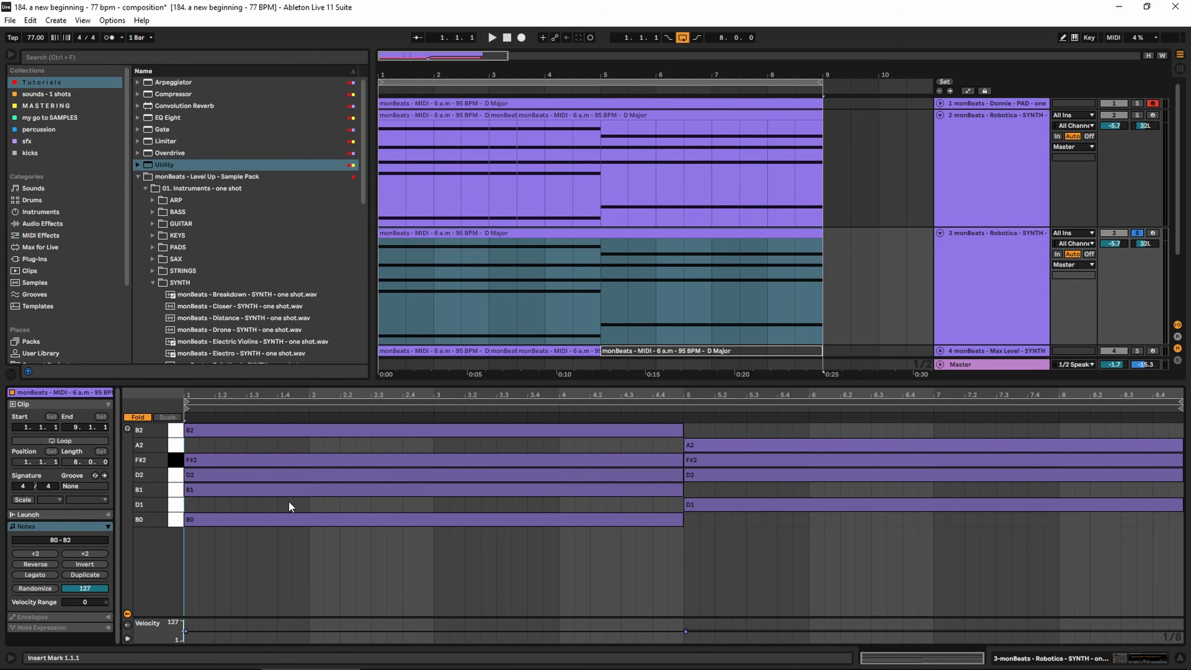
Step: Delete the low bass notes B0 and D1 from the consolidated clip
{"action": "left_click", "coordinate": [653, 522]}
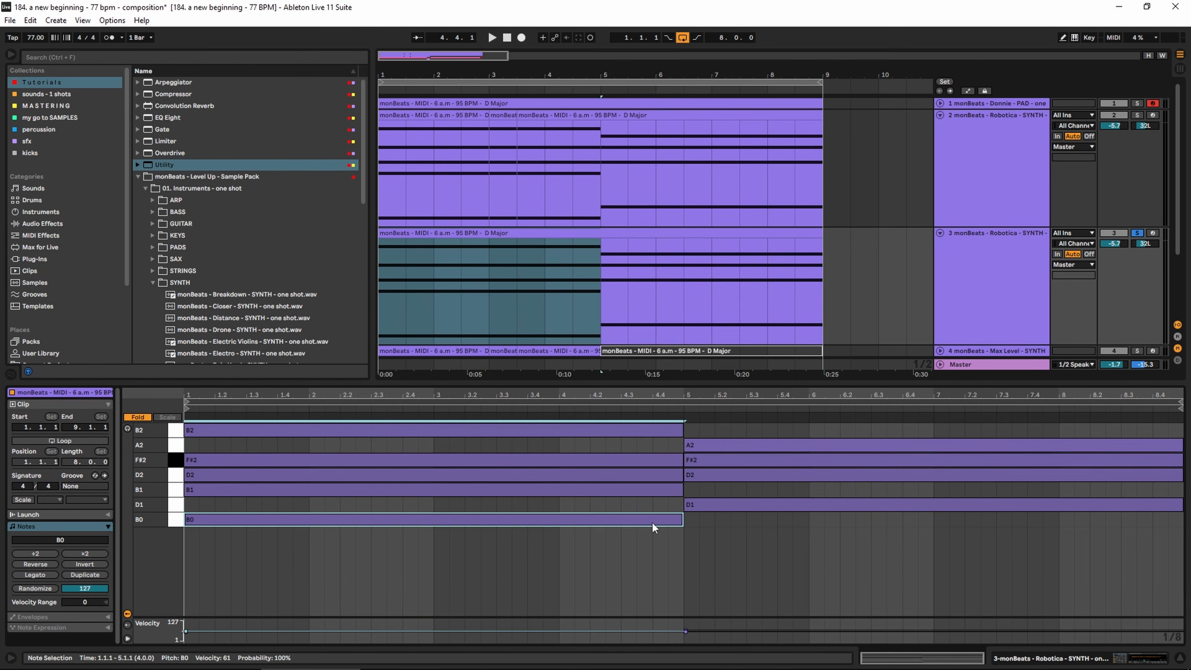
{"action": "key", "text": "Delete"}
{"action": "left_click", "coordinate": [703, 507]}
{"action": "key", "text": "Delete"}
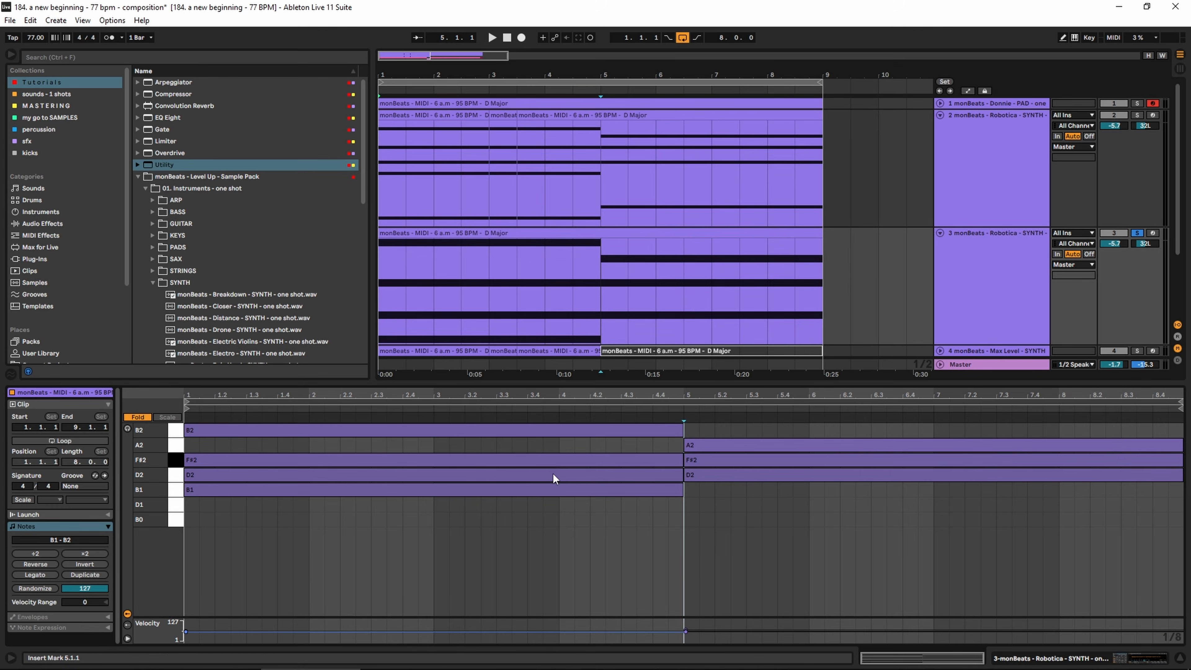
Step: Delete D2, F#2 and B2 from the first chord, and F#2 and A2 from the second chord
{"action": "left_click", "coordinate": [564, 471]}
{"action": "key", "text": "Delete"}
{"action": "left_click", "coordinate": [569, 458]}
{"action": "key", "text": "Delete"}
{"action": "left_click", "coordinate": [576, 433]}
{"action": "key", "text": "Delete"}
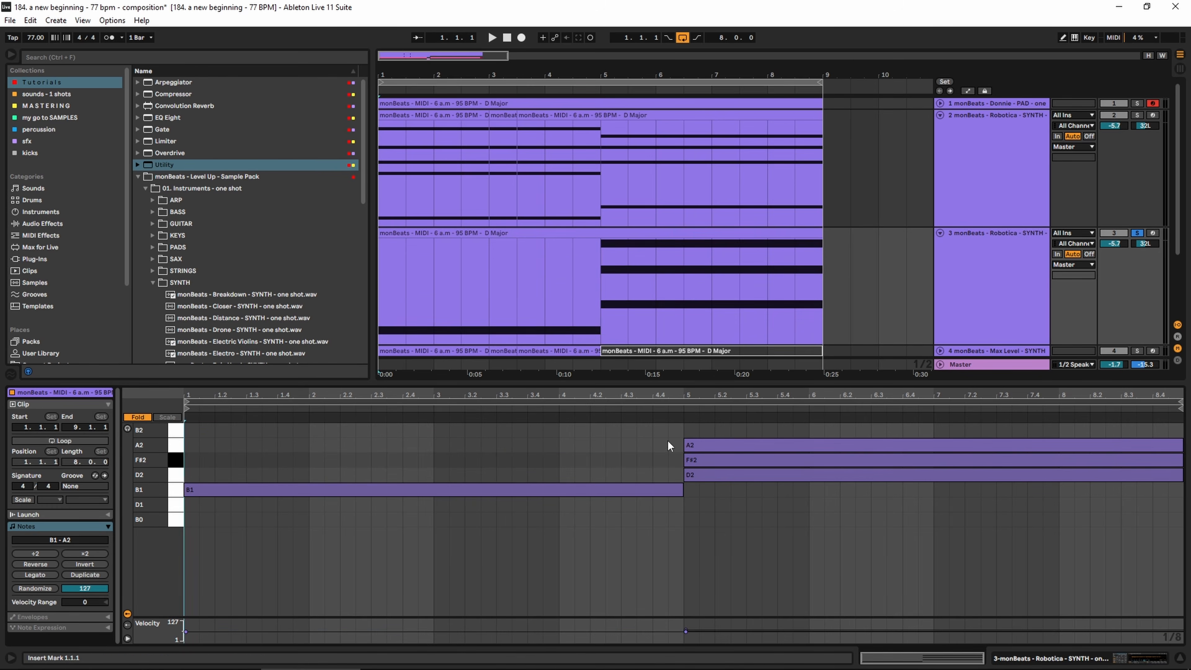
{"action": "left_click", "coordinate": [710, 458]}
{"action": "key", "text": "Delete"}
{"action": "left_click", "coordinate": [714, 449]}
{"action": "key", "text": "Delete"}
Step: Switch off the Arpeggiator device on the second Robotica track
{"action": "left_click", "coordinate": [1002, 262]}
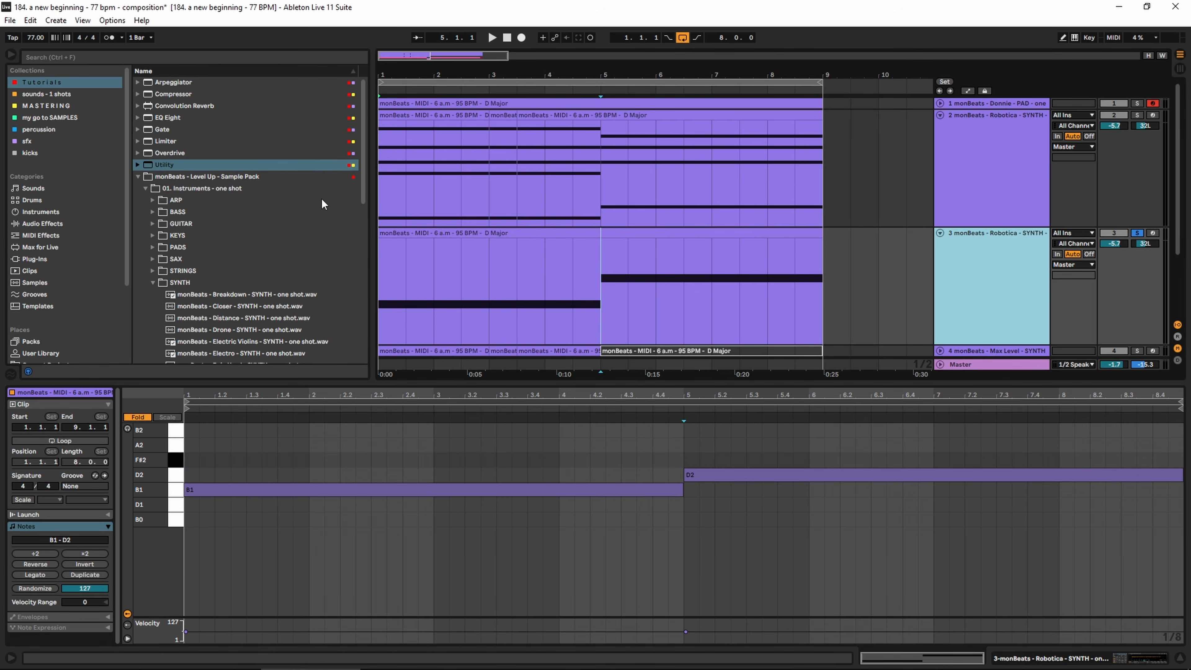
{"action": "scroll", "coordinate": [211, 207], "scroll_direction": "down", "scroll_amount": 2}
{"action": "double_click", "coordinate": [947, 253]}
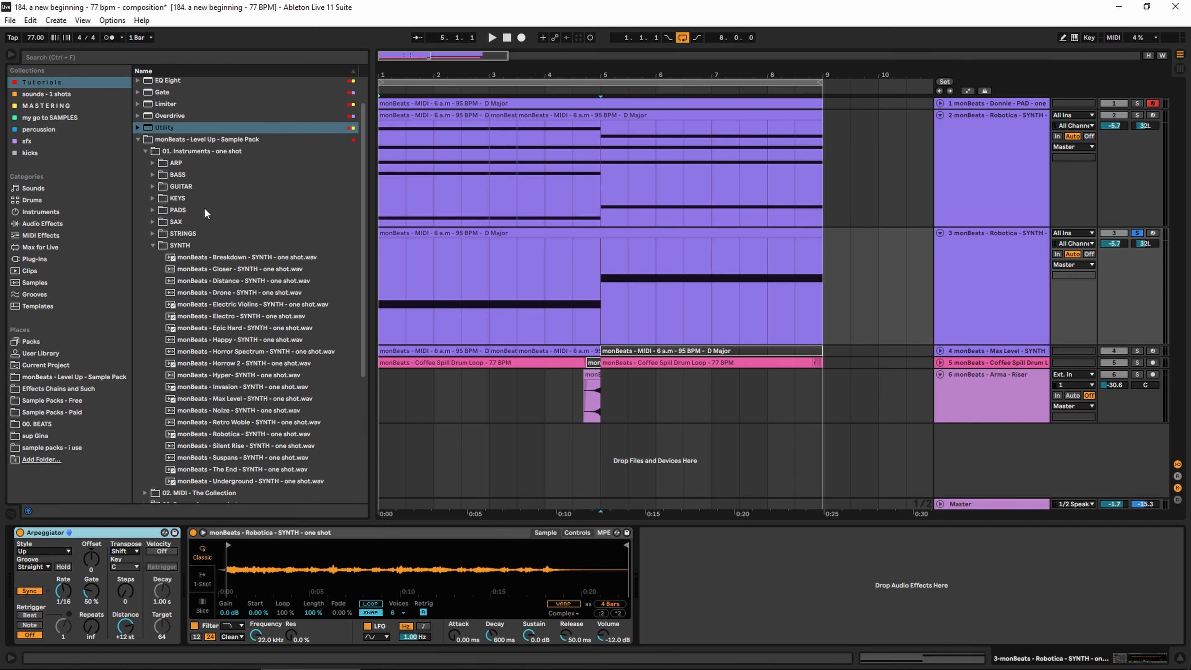
{"action": "left_click", "coordinate": [20, 532]}
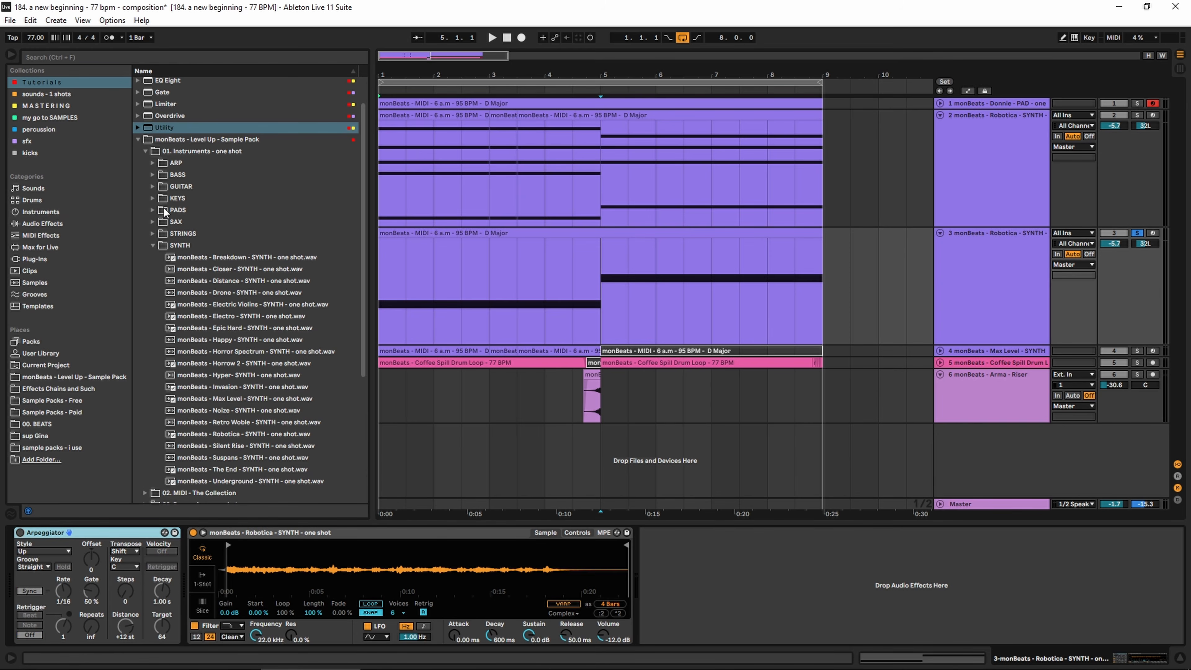
Step: Audition the one-shot samples in the sample pack's BASS folder, from Berlin through Fiodor
{"action": "left_click", "coordinate": [158, 174]}
{"action": "left_click", "coordinate": [213, 238]}
{"action": "left_click", "coordinate": [213, 227]}
{"action": "left_click", "coordinate": [212, 239]}
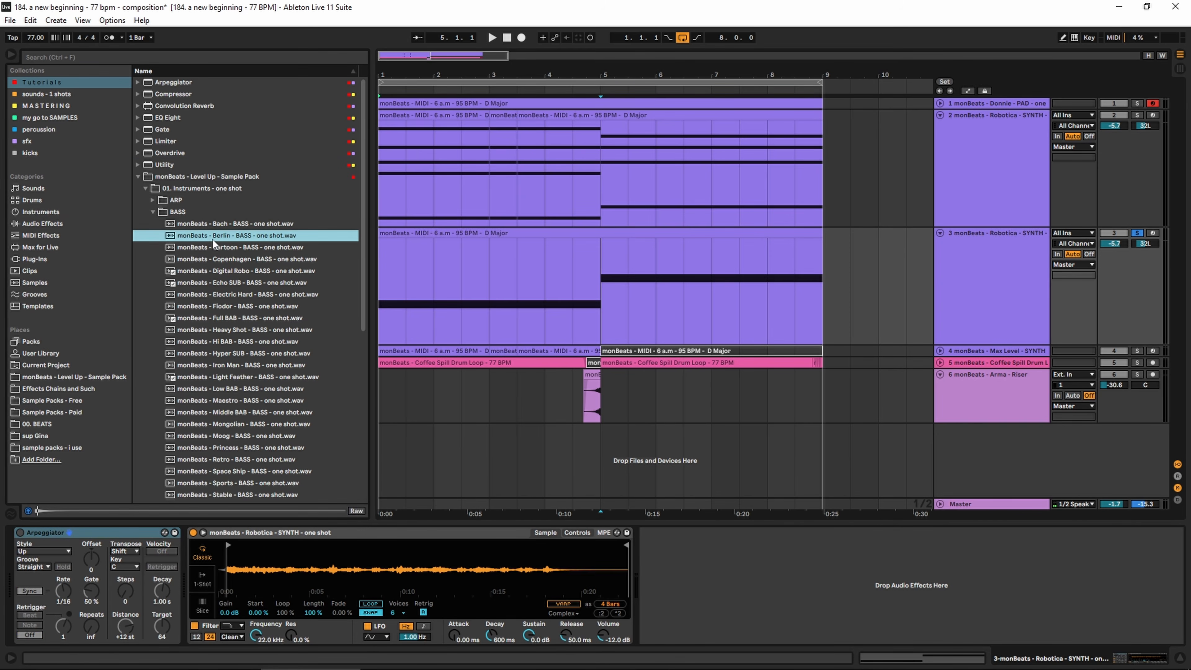
{"action": "left_click", "coordinate": [212, 249]}
{"action": "left_click", "coordinate": [211, 258]}
{"action": "left_click", "coordinate": [207, 271]}
{"action": "left_click", "coordinate": [205, 282]}
{"action": "left_click", "coordinate": [206, 272]}
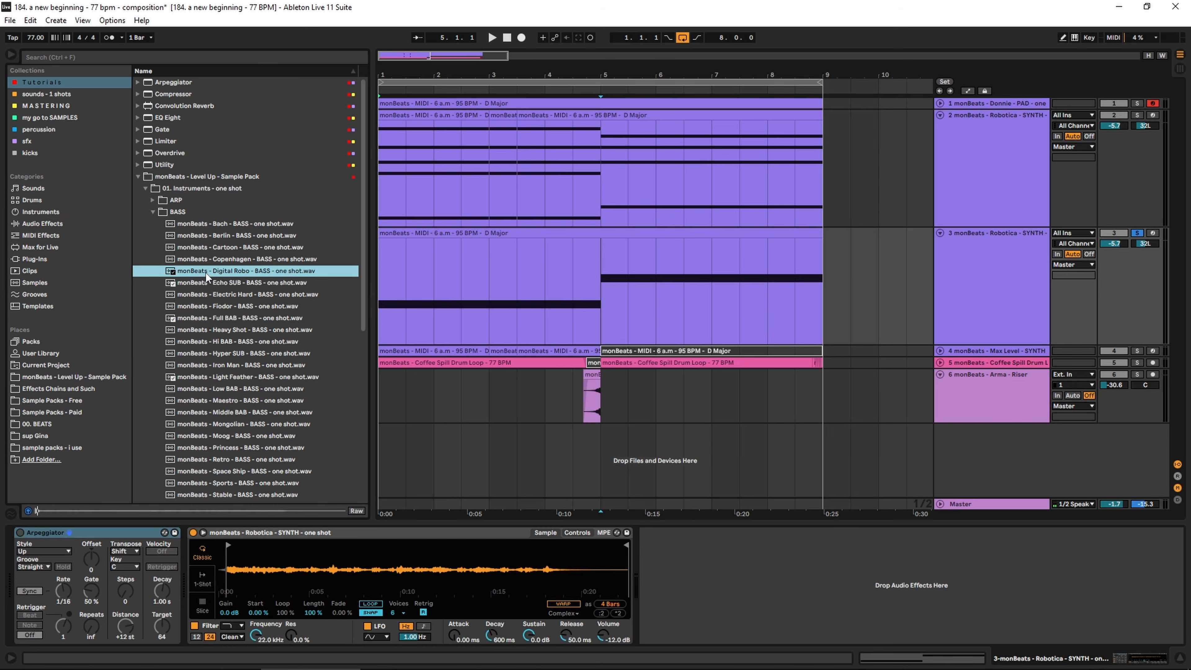
{"action": "left_click", "coordinate": [207, 282]}
{"action": "left_click", "coordinate": [205, 293]}
{"action": "left_click", "coordinate": [203, 306]}
Step: Replace the second Robotica track's sample with the Full BAB bass one shot and add a Utility with its width at 40%
{"action": "double_click", "coordinate": [202, 316]}
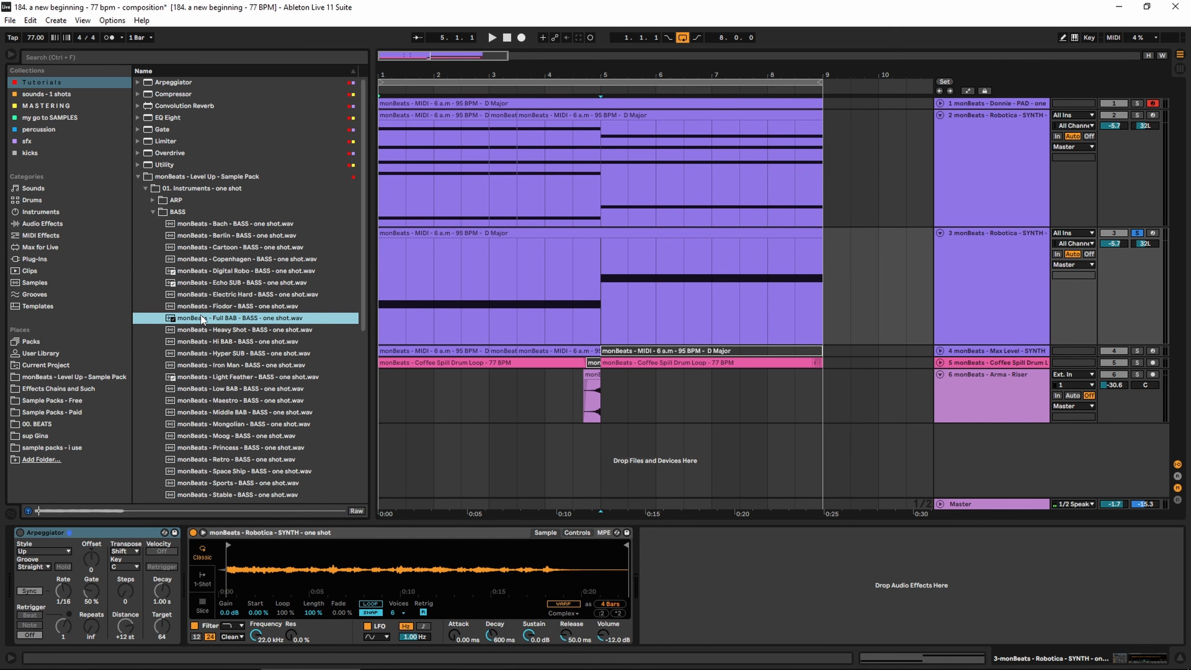
{"action": "key", "text": "space"}
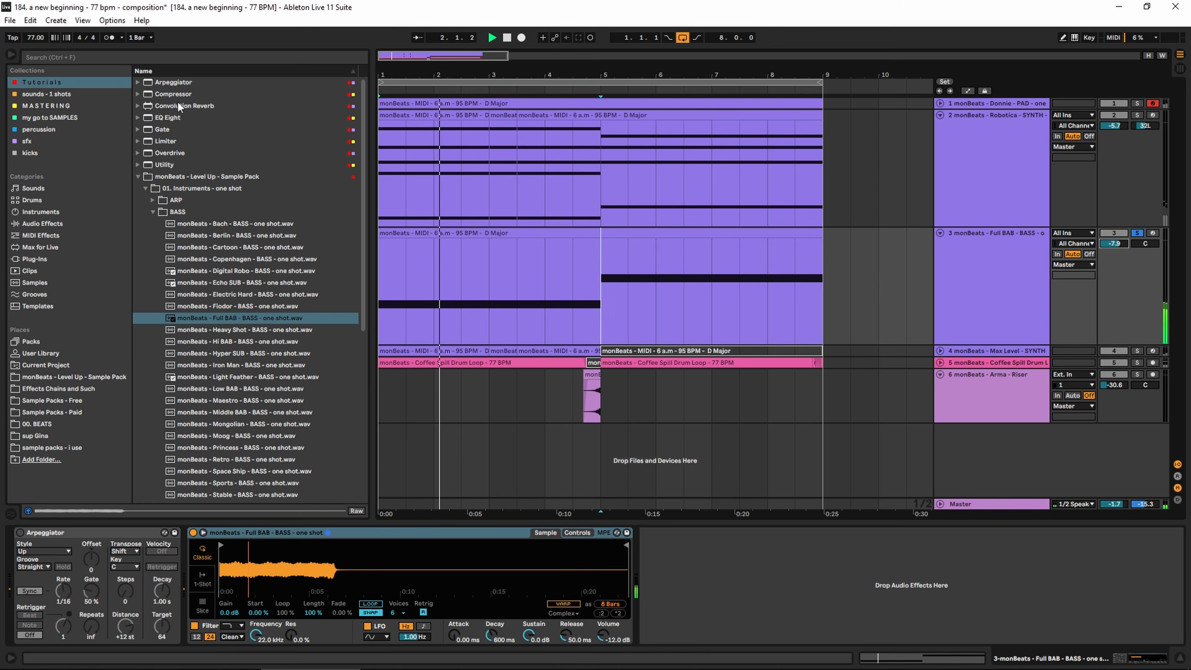
{"action": "double_click", "coordinate": [170, 164]}
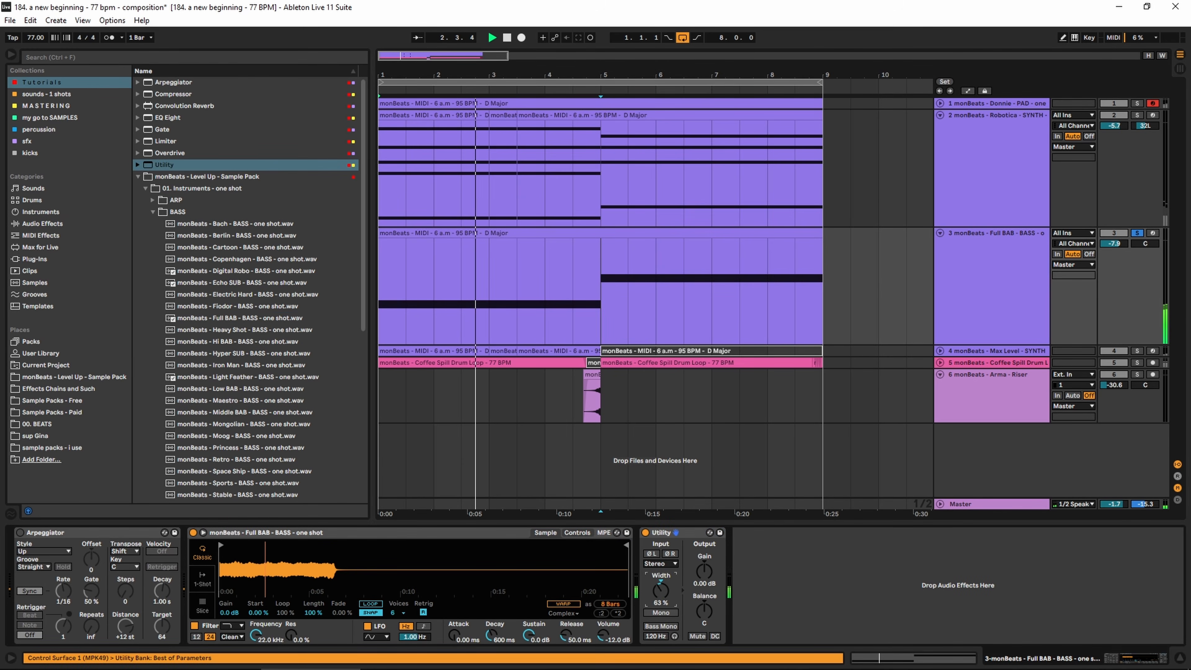
{"action": "key", "text": "space"}
Step: Split out the beat from 2.4.1 to 3.1.1 in the Full BAB clip and transpose its note up an octave to B2
{"action": "left_click_drag", "start_coordinate": [463, 260], "coordinate": [479, 261]}
{"action": "key", "text": "ctrl+e"}
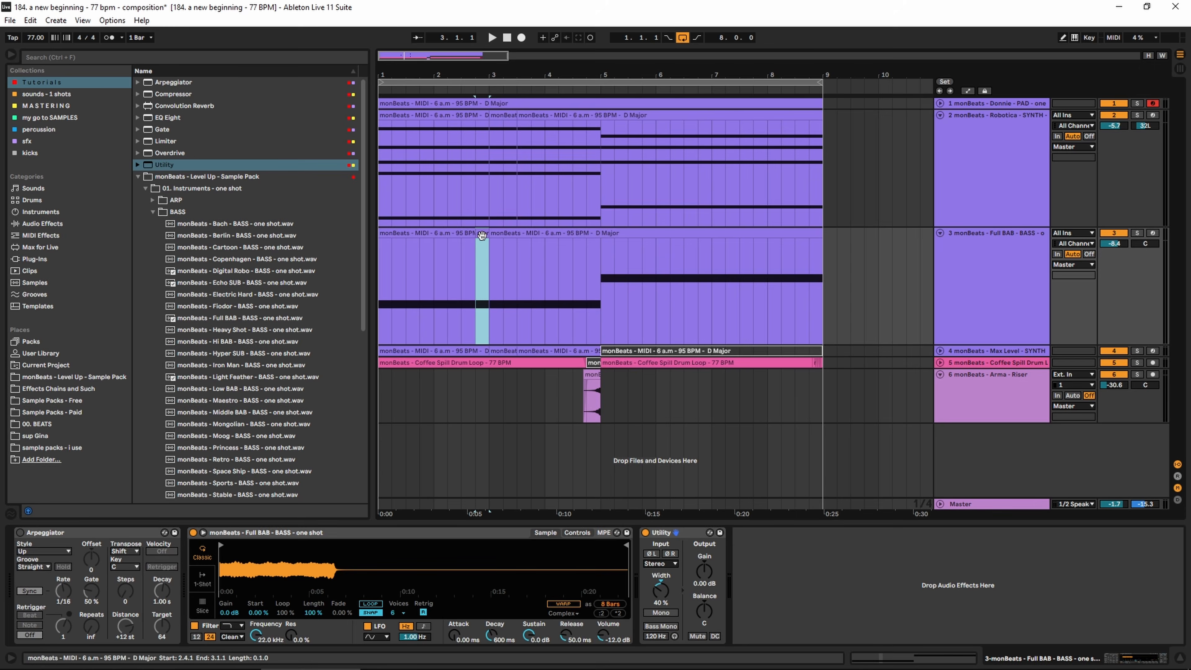
{"action": "double_click", "coordinate": [481, 232]}
{"action": "key", "text": "ctrl+a"}
{"action": "key", "text": "shift+Up"}
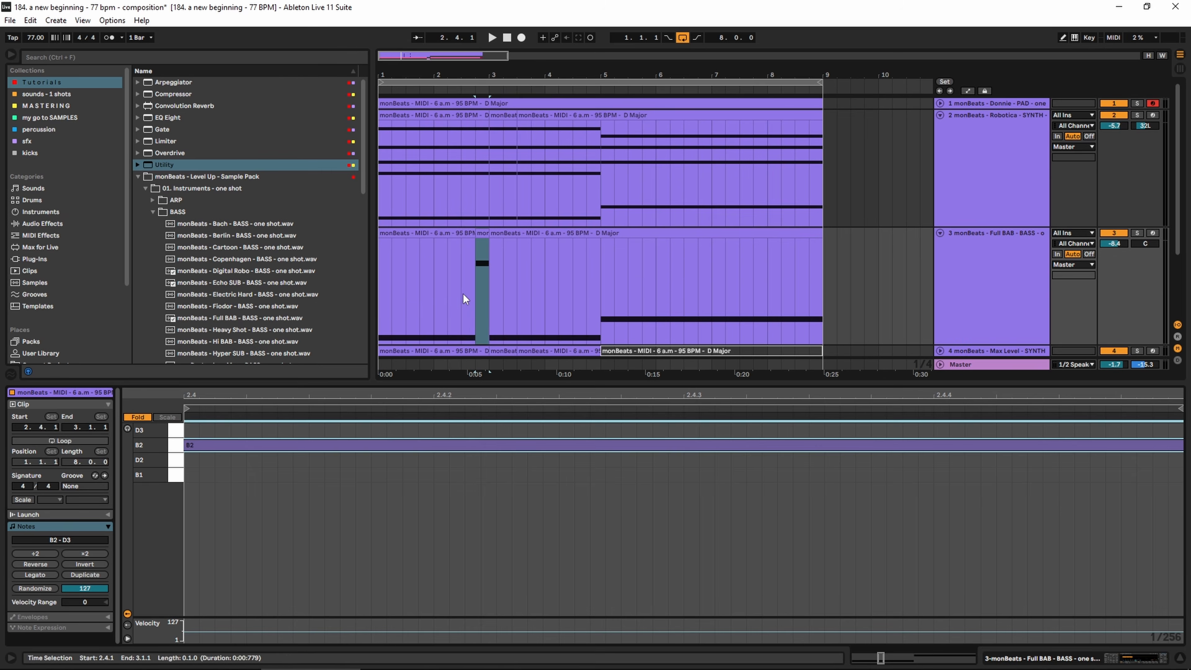
{"action": "left_click", "coordinate": [463, 294]}
{"action": "key", "text": "space"}
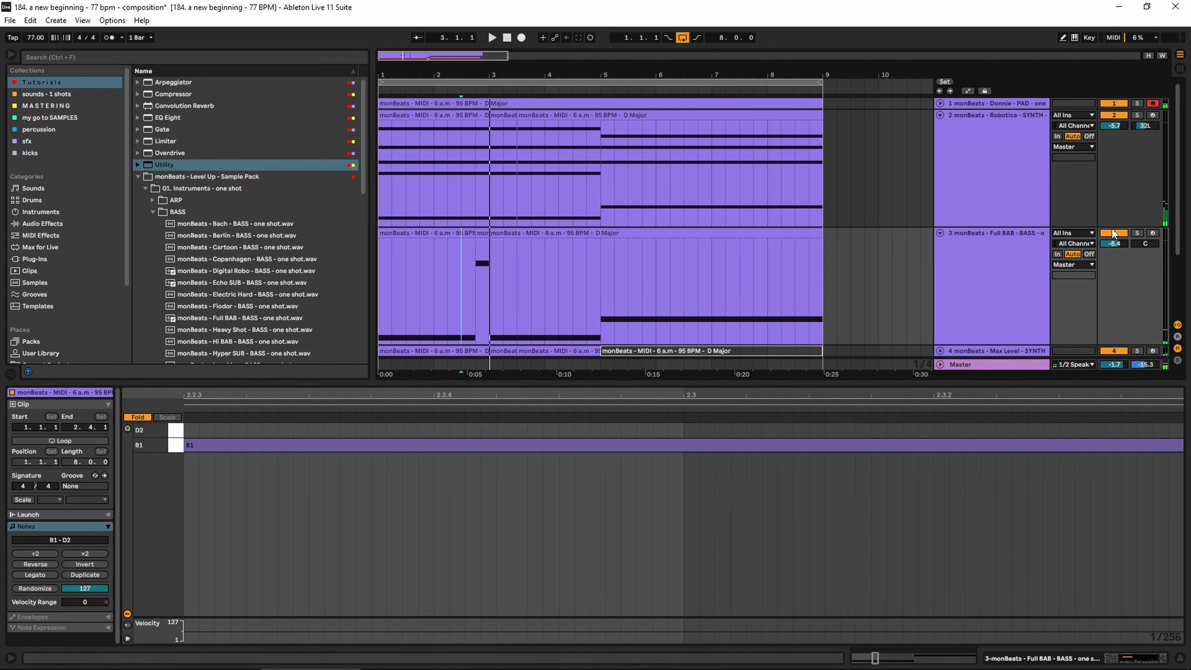
Step: Consolidate the raised one-beat clip at 2.4.1 and solo the Full BAB track to listen to it
{"action": "left_click", "coordinate": [482, 291]}
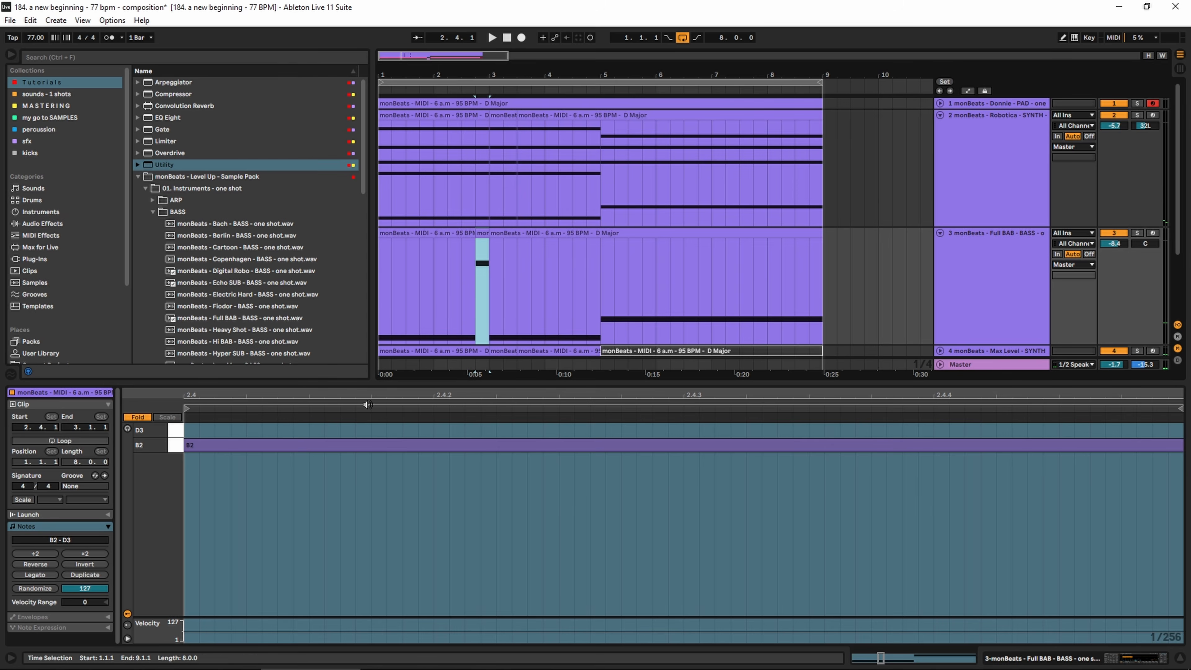
{"action": "key", "text": "ctrl+j"}
{"action": "key", "text": "space"}
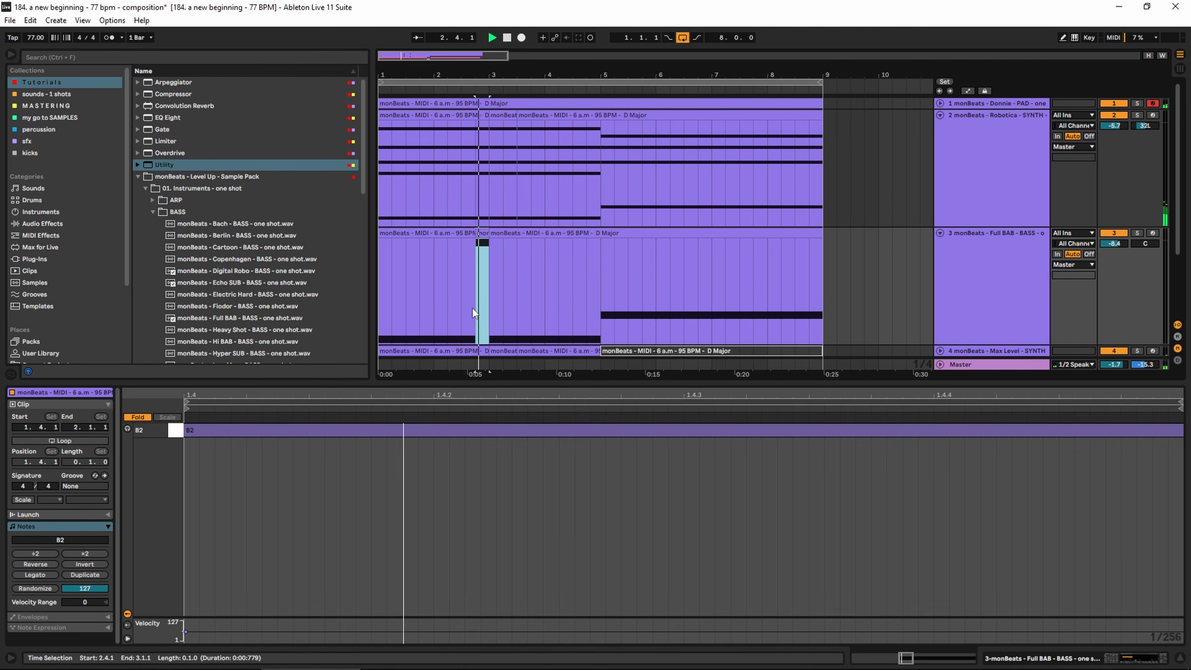
{"action": "key", "text": "space"}
{"action": "left_click", "coordinate": [1136, 234]}
{"action": "key", "text": "space"}
{"action": "key", "text": "space"}
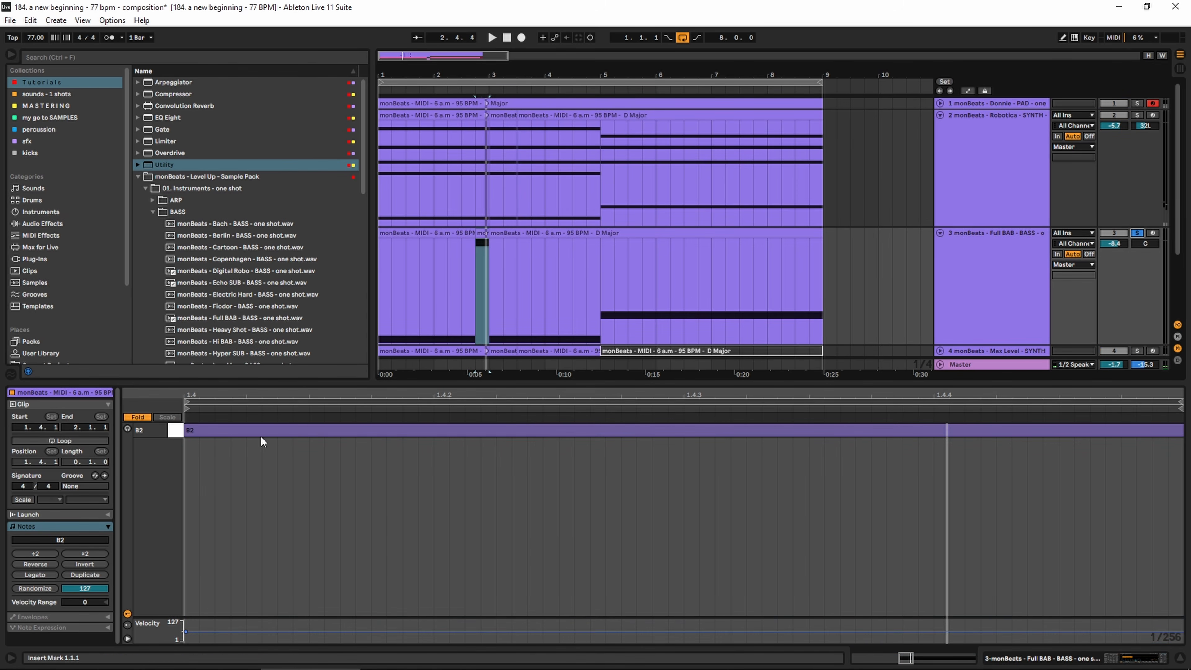
{"action": "mouse_move", "coordinate": [260, 435]}
{"action": "left_mouse_down"}
{"action": "mouse_move", "coordinate": [272, 437]}
{"action": "mouse_move", "coordinate": [256, 422]}
{"action": "left_mouse_up"}
{"action": "key", "text": "space"}
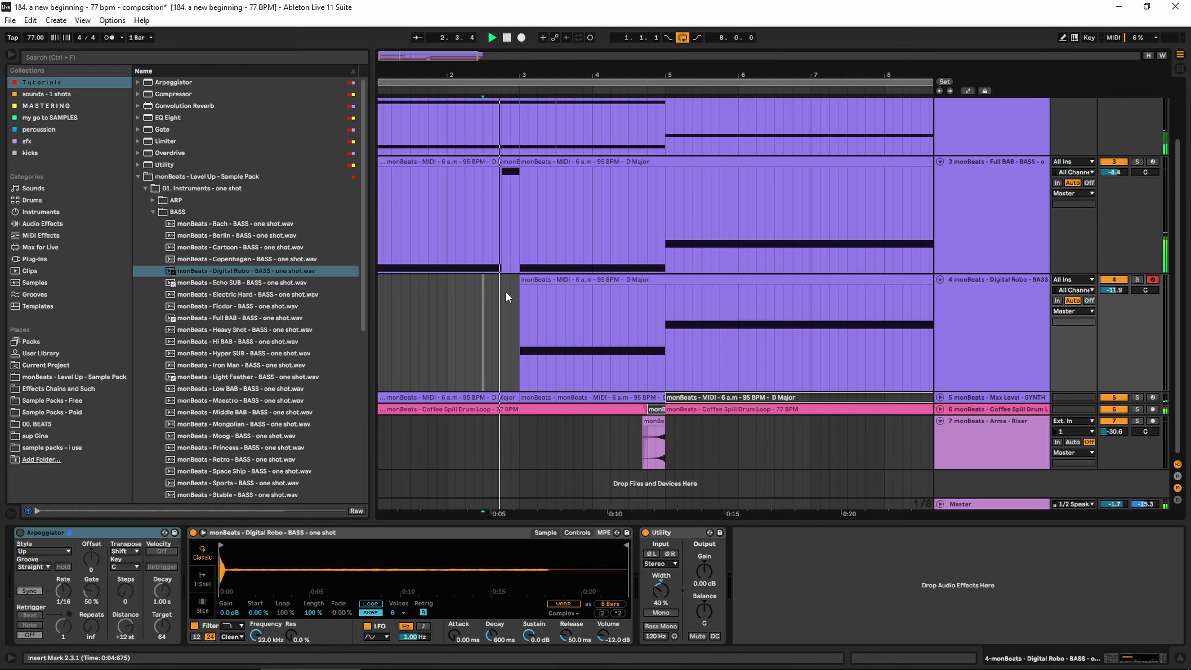
Step: Paste the raised one-beat clip at 2.4.1 on the Digital Robo bass track and solo that track
{"action": "left_click", "coordinate": [506, 294]}
{"action": "key", "text": "ctrl+v"}
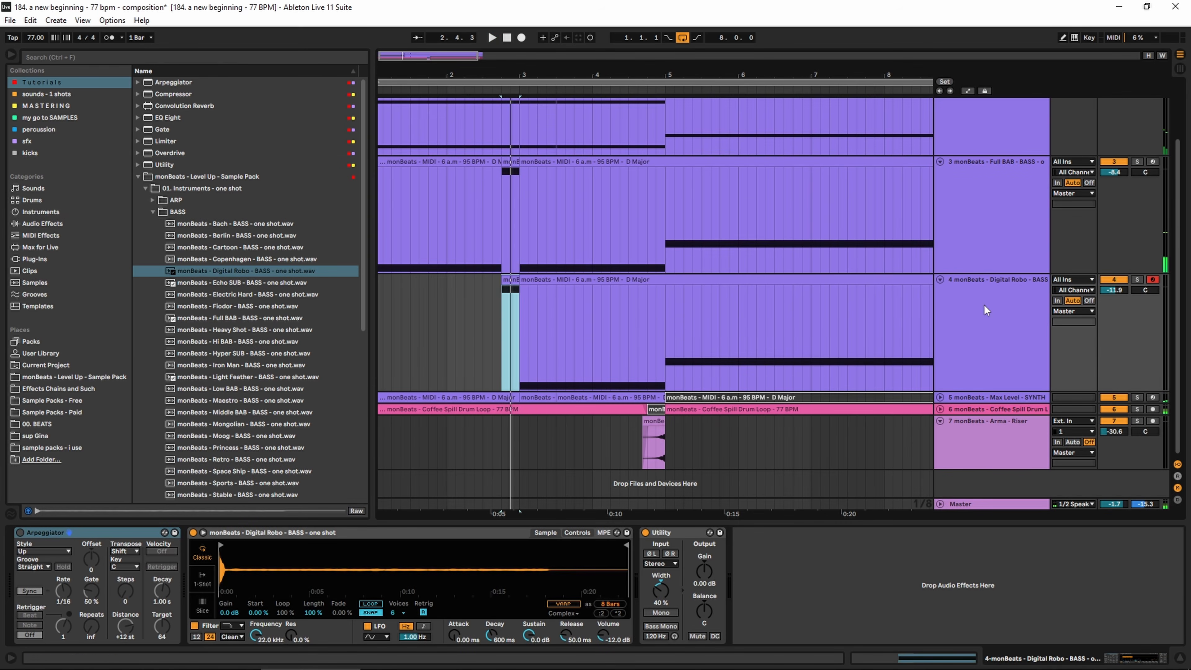
{"action": "left_click", "coordinate": [1136, 279]}
Step: Replace the Digital Robo sample with the Echo SUB bass one shot and play it back
{"action": "left_click", "coordinate": [256, 286]}
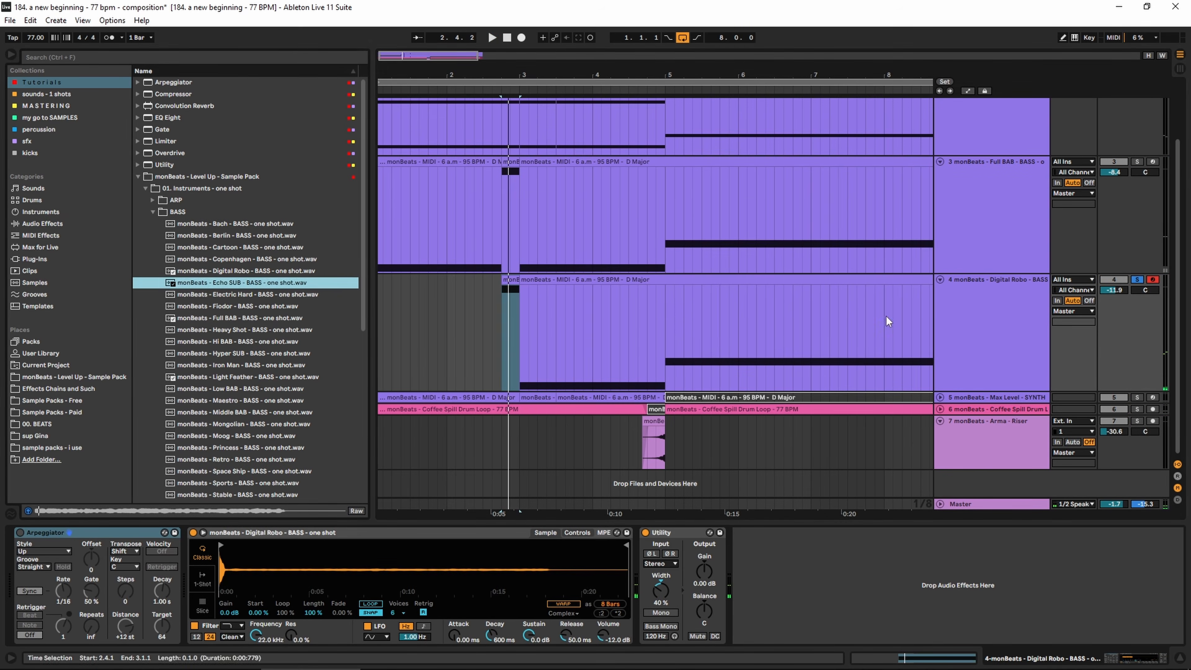
{"action": "left_click_drag", "start_coordinate": [240, 286], "coordinate": [334, 561]}
{"action": "key", "text": "space"}
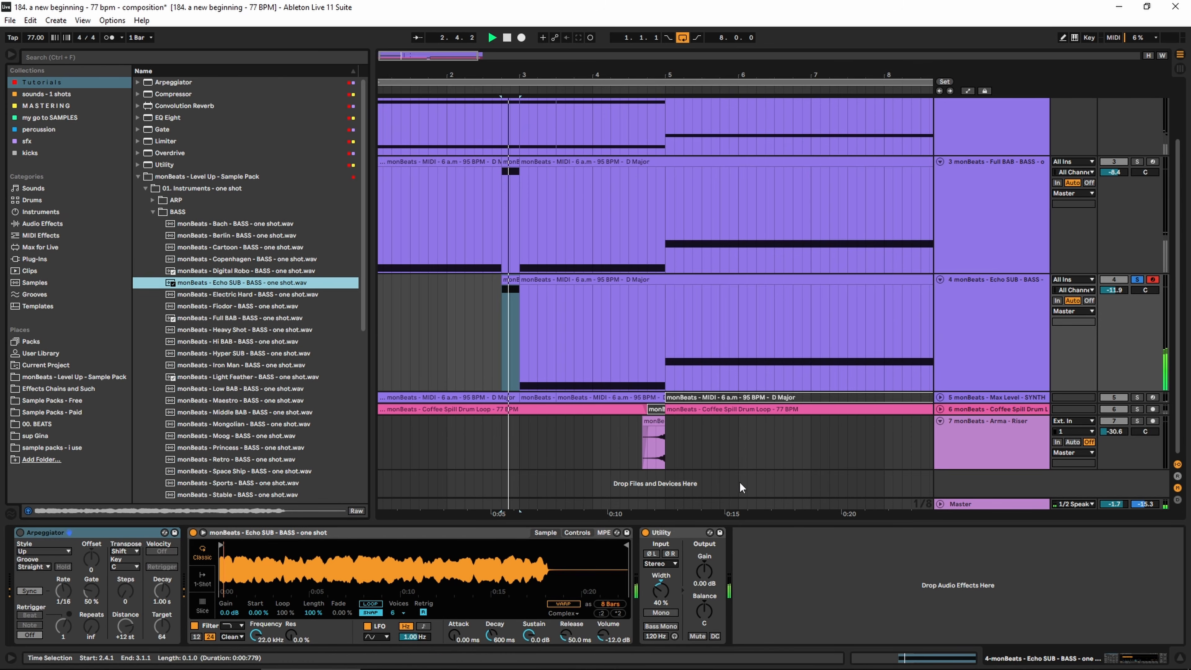
Step: Split the Echo SUB track's one-beat clip at 2.4.3 and transpose the second half up an octave to B3
{"action": "left_click_drag", "start_coordinate": [511, 78], "coordinate": [531, 150]}
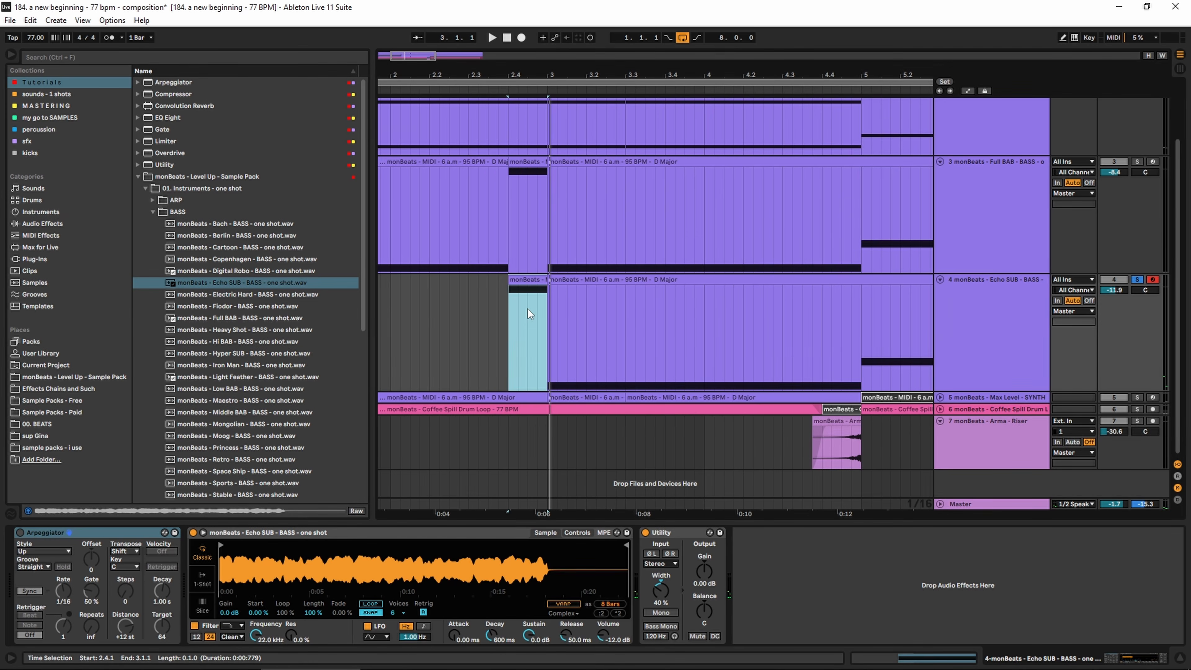
{"action": "left_click_drag", "start_coordinate": [528, 310], "coordinate": [547, 310]}
{"action": "key", "text": "ctrl+e"}
{"action": "double_click", "coordinate": [537, 281]}
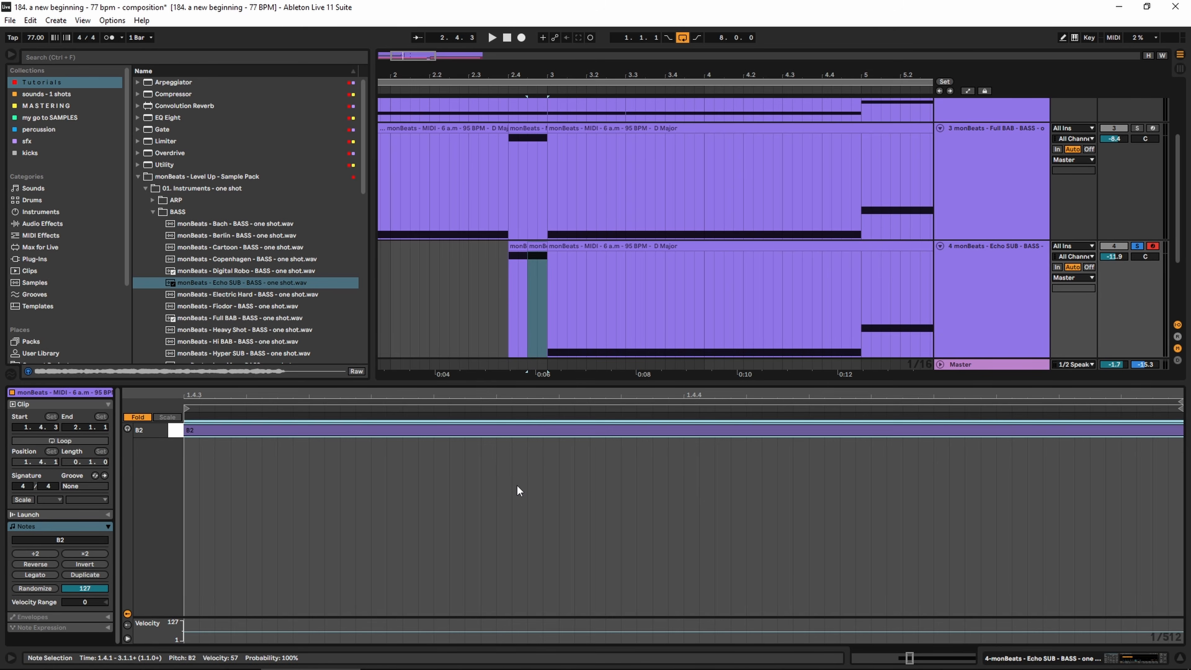
Step: Crop the B3 clip at 2.4.3 to its own length and play the bass fill with all tracks unsoloed
{"action": "left_click", "coordinate": [539, 246]}
{"action": "key", "text": "ctrl+shift+j"}
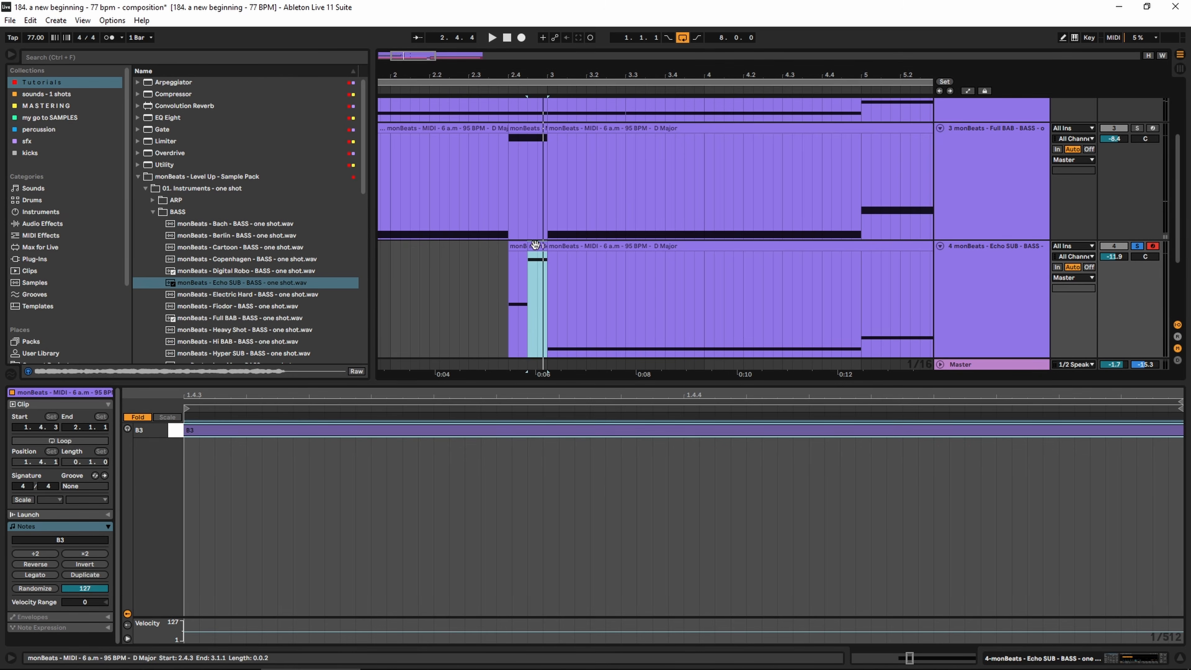
{"action": "left_click", "coordinate": [291, 427]}
{"action": "key", "text": "space"}
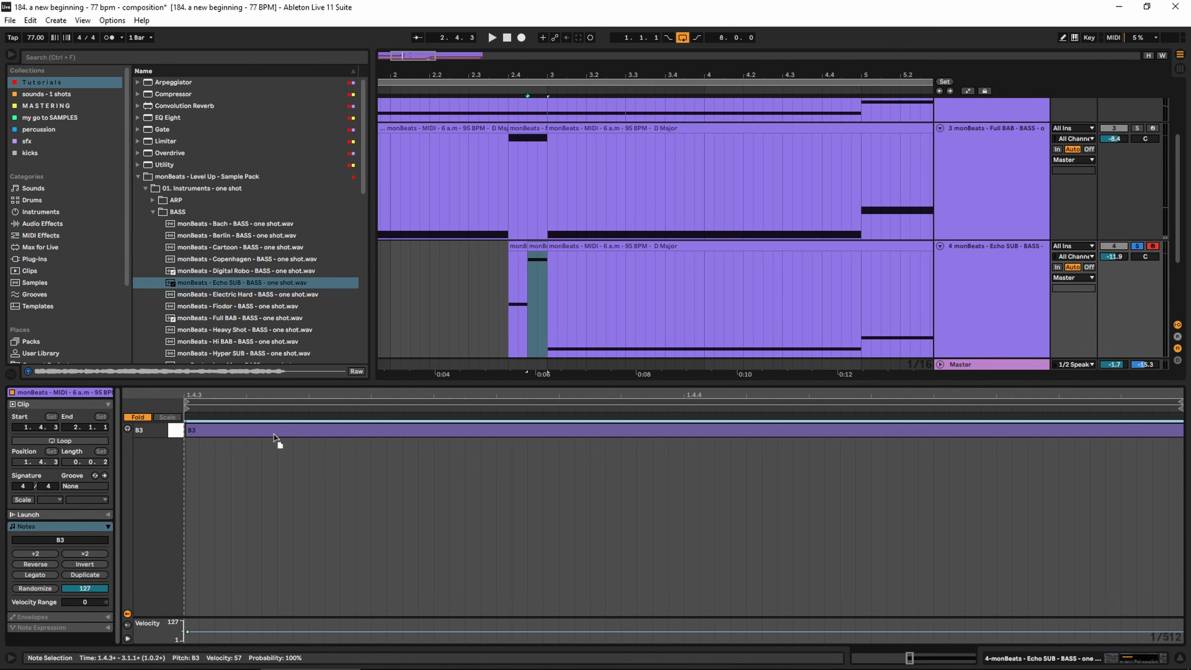
{"action": "left_click", "coordinate": [499, 304]}
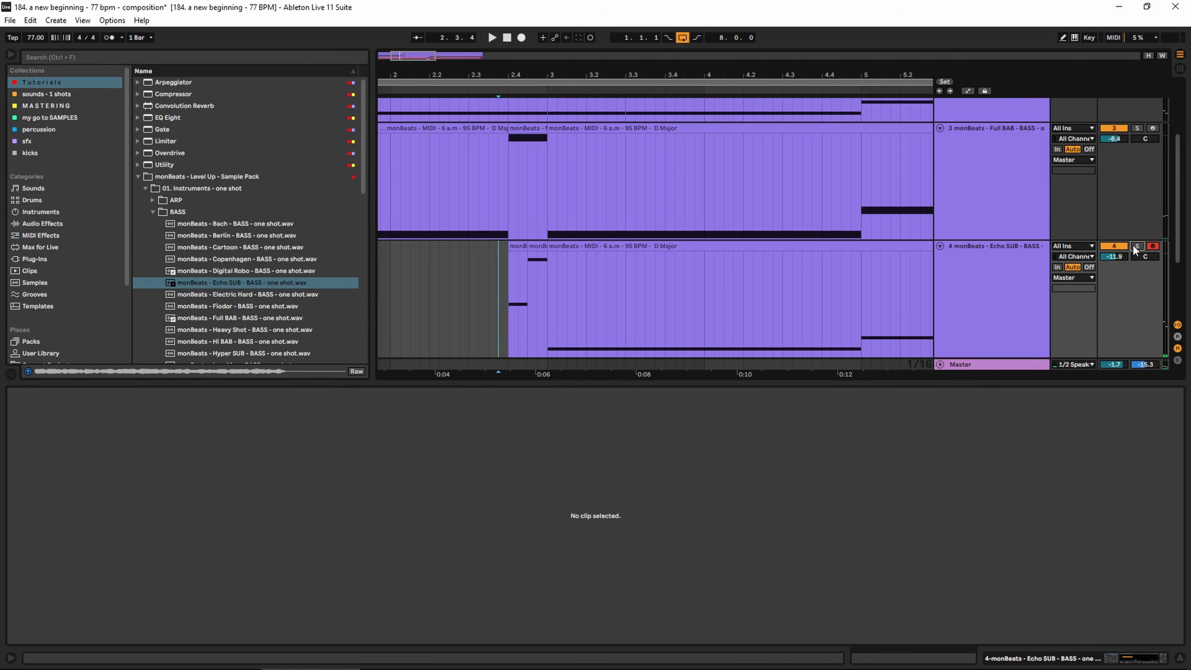
{"action": "key", "text": "space"}
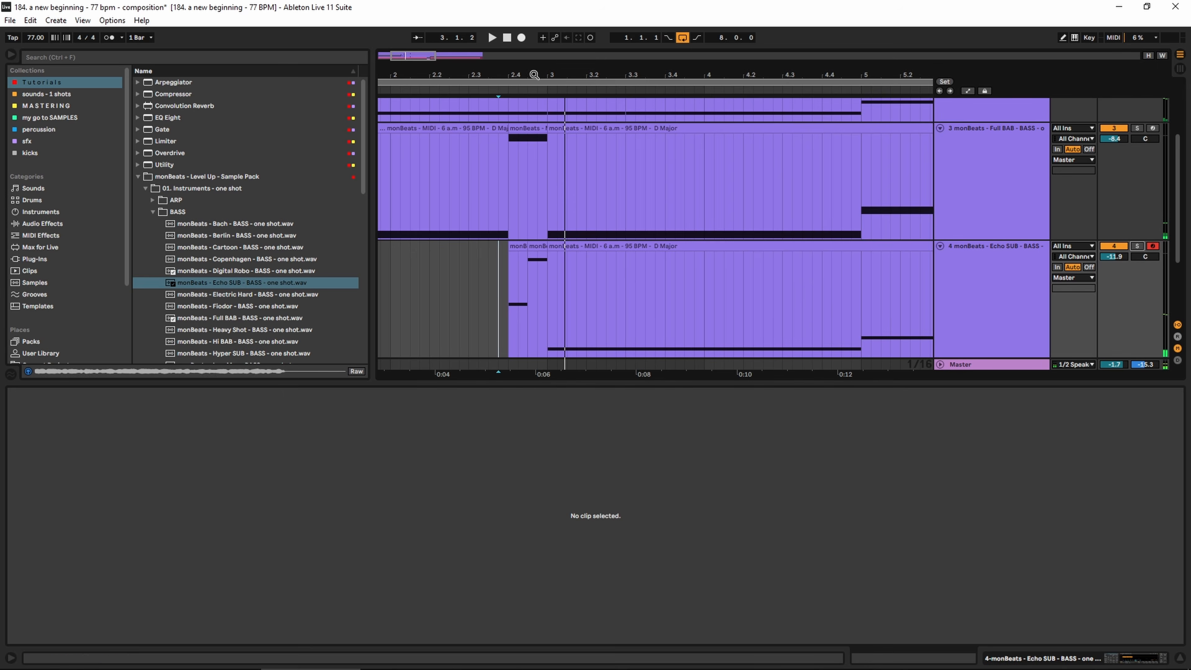
Step: Split off the segment from 2.4.4 to 3.1.1 of the Echo SUB track's B3 clip and crop it
{"action": "left_click_drag", "start_coordinate": [534, 75], "coordinate": [540, 113]}
{"action": "left_click", "coordinate": [544, 282]}
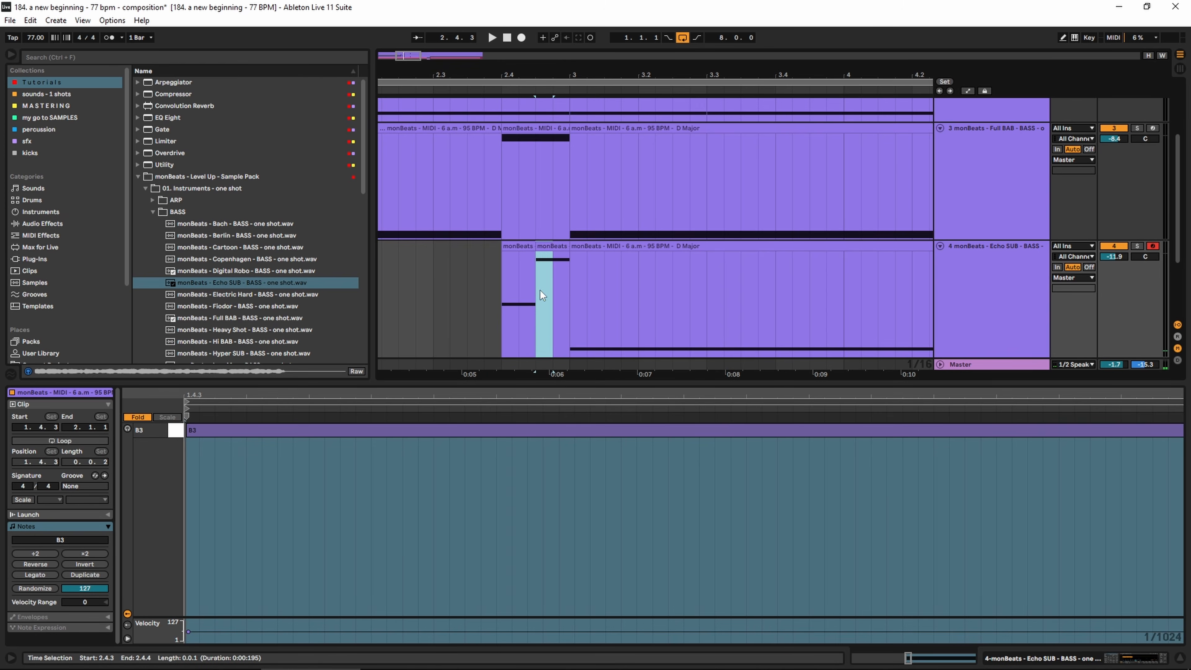
{"action": "left_click", "coordinate": [561, 249]}
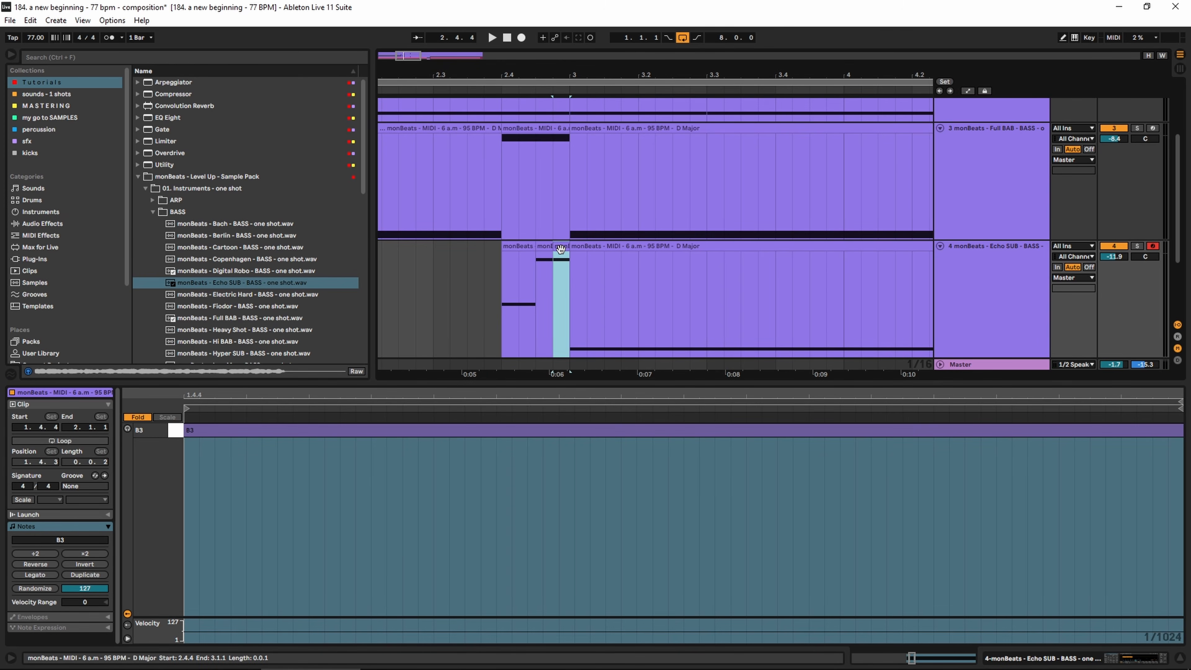
{"action": "double_click", "coordinate": [560, 249]}
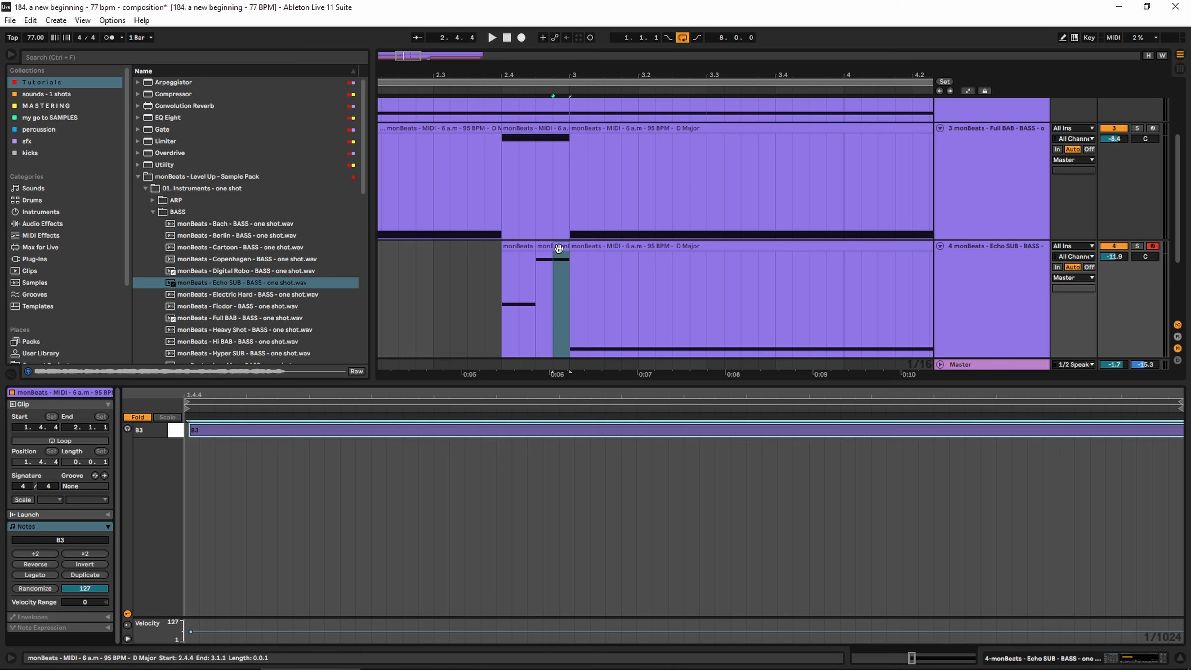
{"action": "left_click", "coordinate": [558, 248]}
Step: Transpose the note in the 2.4.4 segment down an octave to B2 and play the fill
{"action": "left_click", "coordinate": [486, 444]}
{"action": "key", "text": "ctrl+a"}
{"action": "key", "text": "shift+Down"}
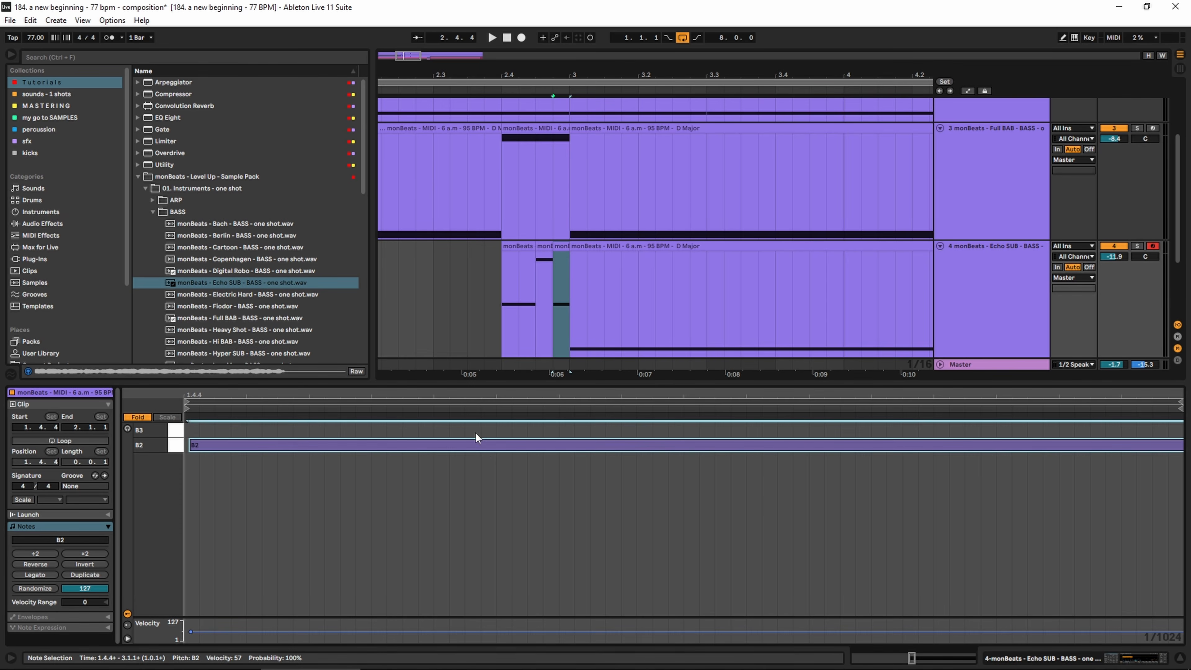
{"action": "left_click", "coordinate": [493, 286]}
{"action": "key", "text": "space"}
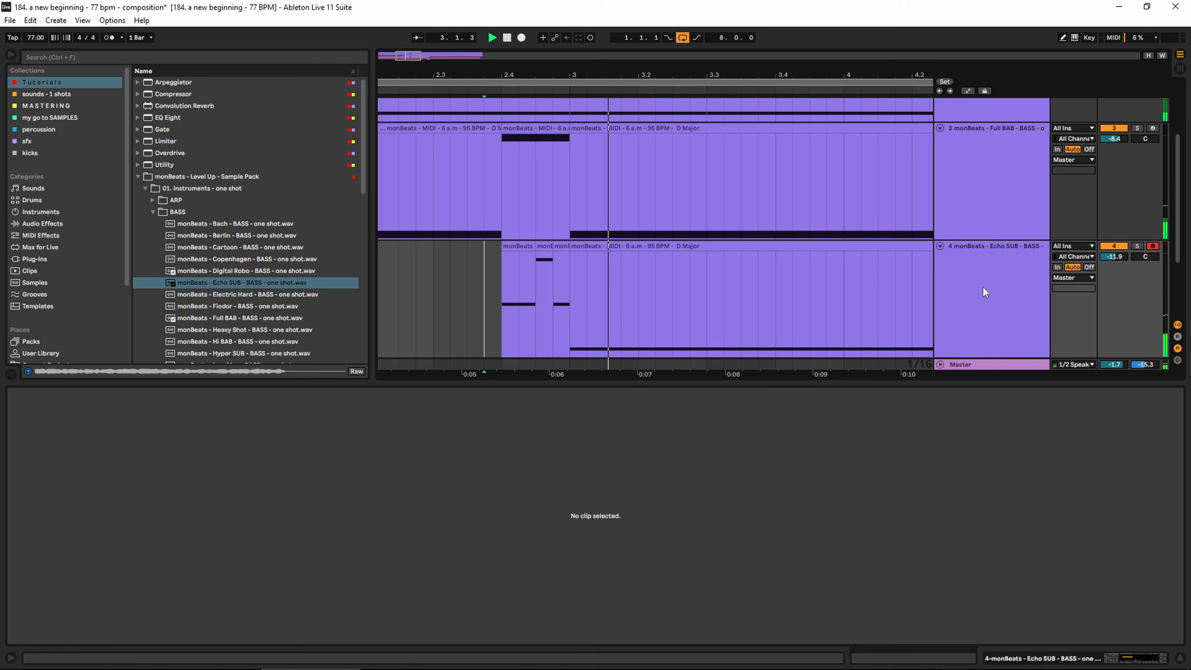
Step: Lower the Echo SUB track's volume to -13.2 dB and add an EQ Eight after its Utility
{"action": "left_click_drag", "start_coordinate": [1114, 256], "coordinate": [1114, 264]}
{"action": "double_click", "coordinate": [985, 263]}
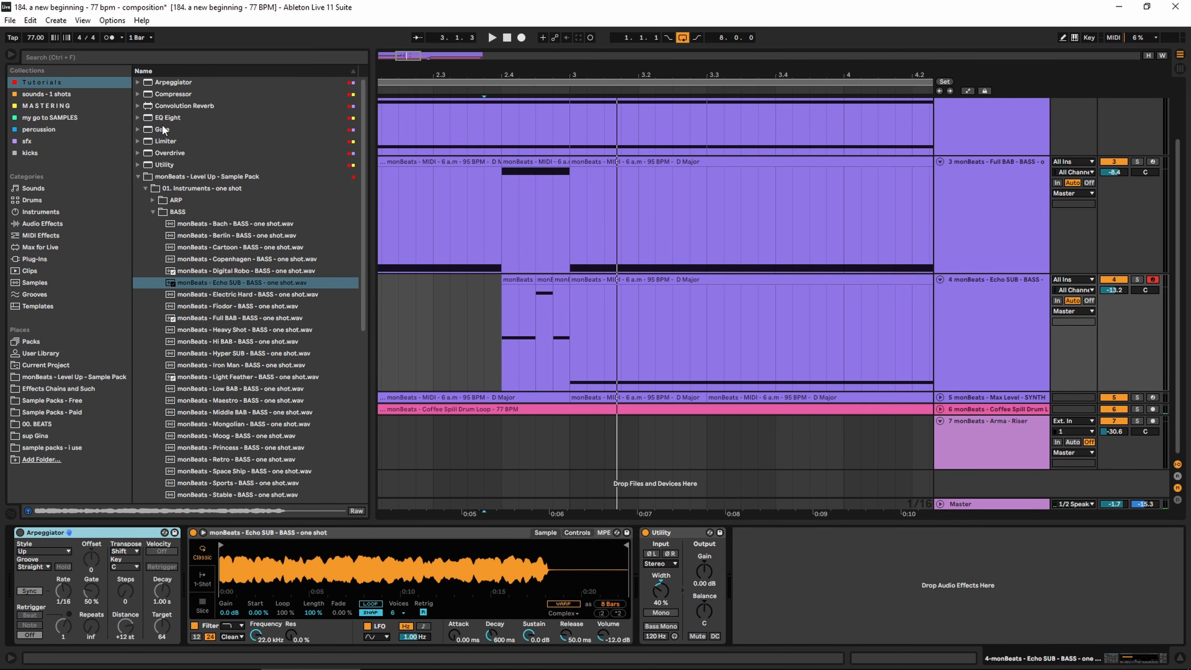
{"action": "scroll", "coordinate": [186, 183], "scroll_direction": "down", "scroll_amount": 1}
{"action": "scroll", "coordinate": [181, 168], "scroll_direction": "up", "scroll_amount": 1}
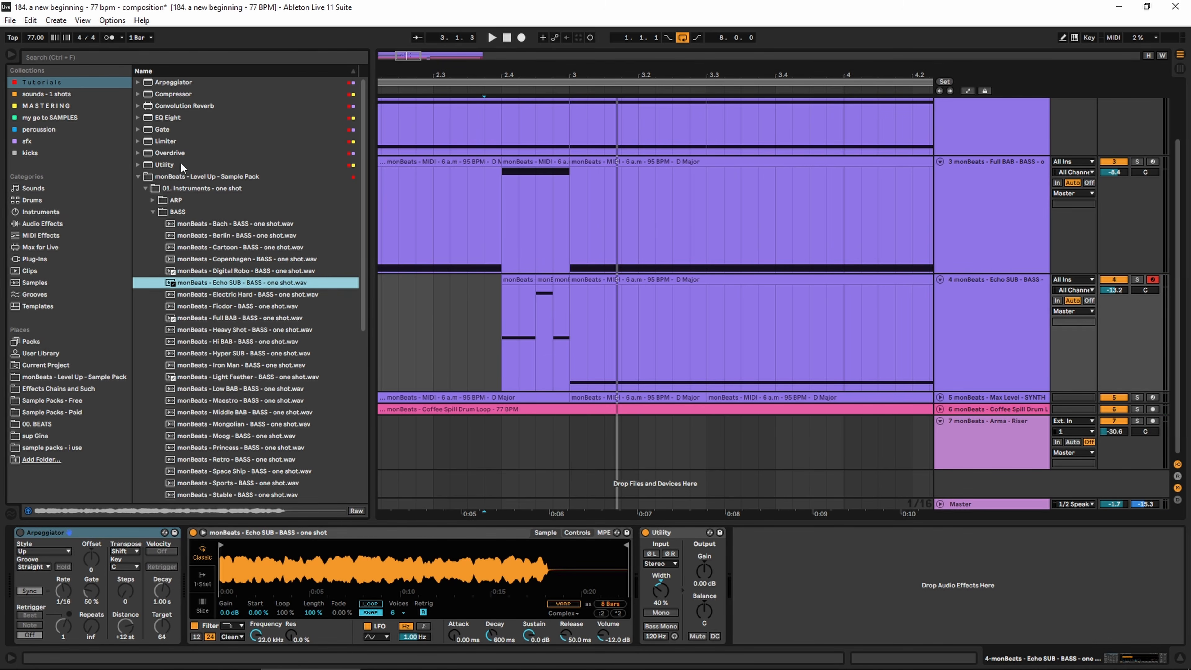
{"action": "double_click", "coordinate": [163, 117]}
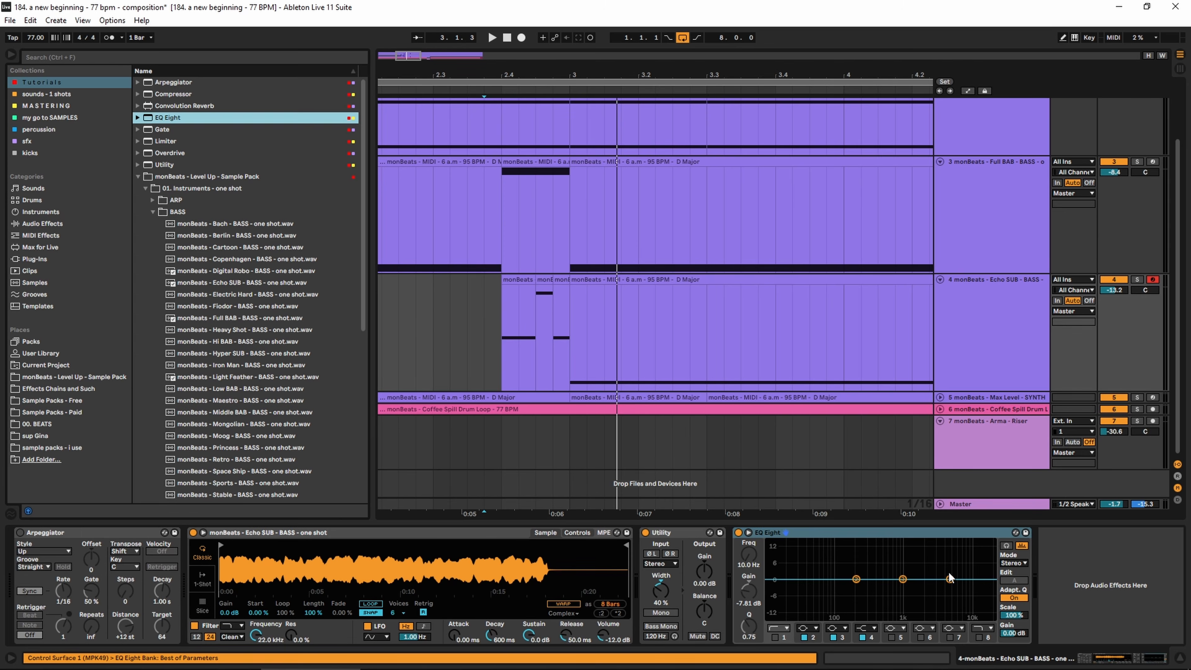
Step: Roll off the Echo SUB's highs in EQ Eight by lowering bands 3 and 4, band 3 at 808 Hz and -1.86 dB, and enabling band 8
{"action": "key", "text": "space"}
{"action": "mouse_move", "coordinate": [949, 580]}
{"action": "left_mouse_down"}
{"action": "mouse_move", "coordinate": [908, 602]}
{"action": "mouse_move", "coordinate": [897, 584]}
{"action": "left_mouse_up"}
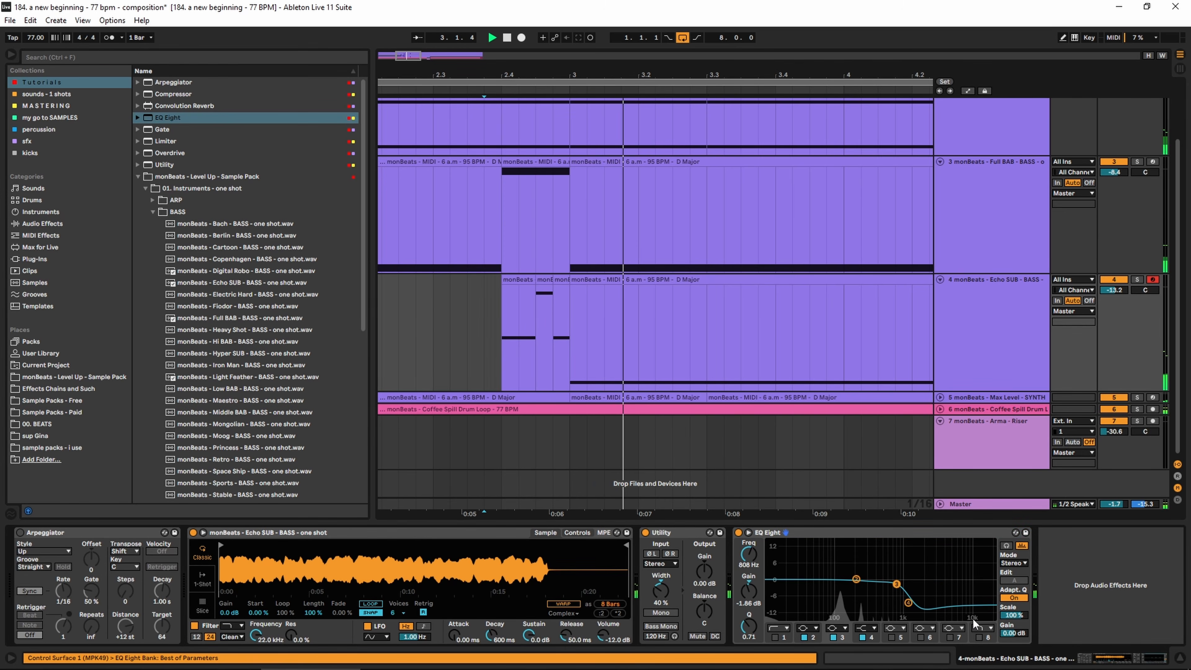
{"action": "left_click", "coordinate": [980, 628]}
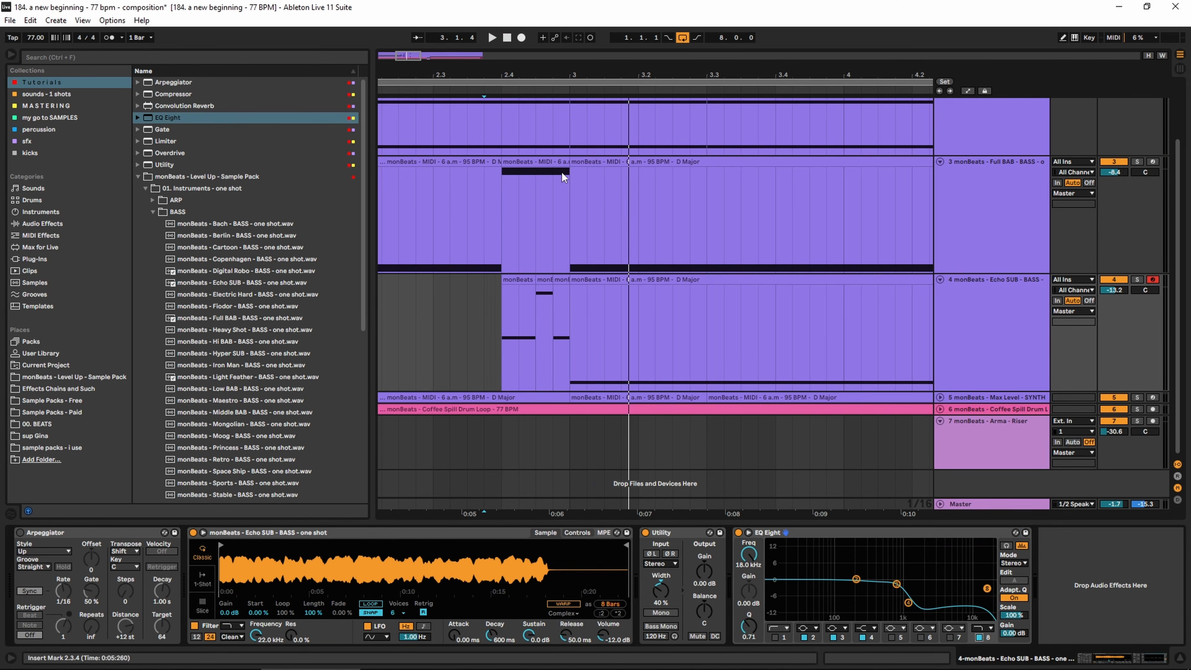
{"action": "left_click", "coordinate": [654, 387]}
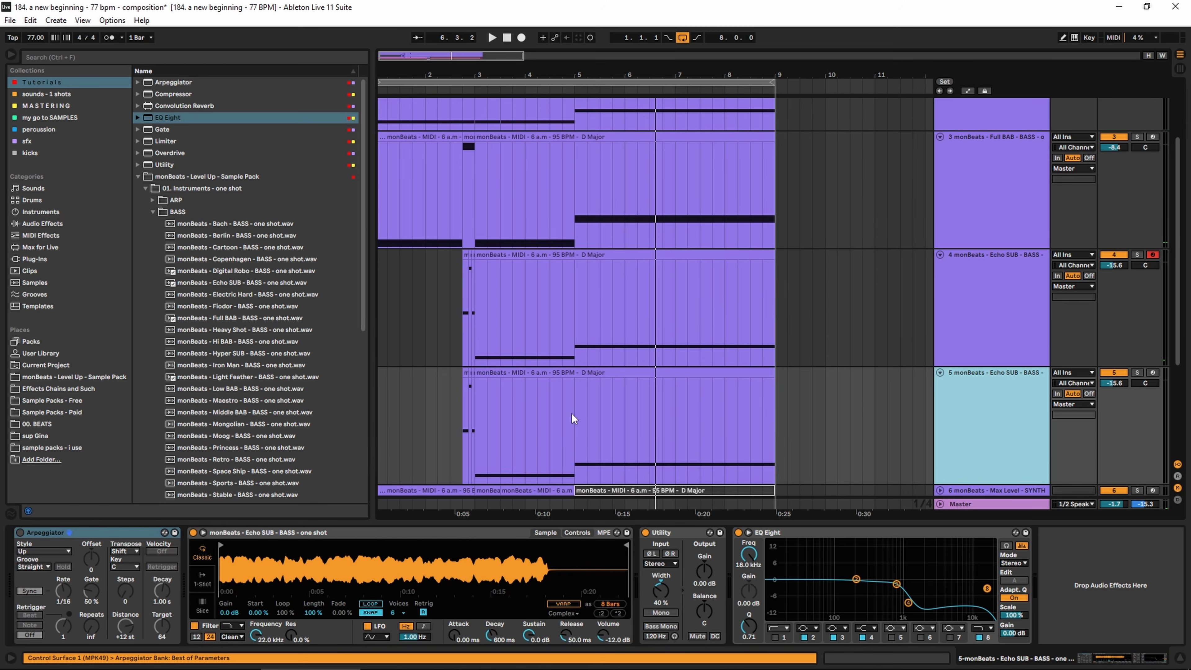
Step: Replace the clips on the duplicate Echo SUB track 5 with a copy of the Full BAB track's bass clips
{"action": "scroll", "coordinate": [571, 414], "scroll_direction": "down", "scroll_amount": 2}
{"action": "left_click_drag", "start_coordinate": [785, 364], "coordinate": [426, 366]}
{"action": "key", "text": "Delete"}
{"action": "scroll", "coordinate": [576, 324], "scroll_direction": "up", "scroll_amount": 1}
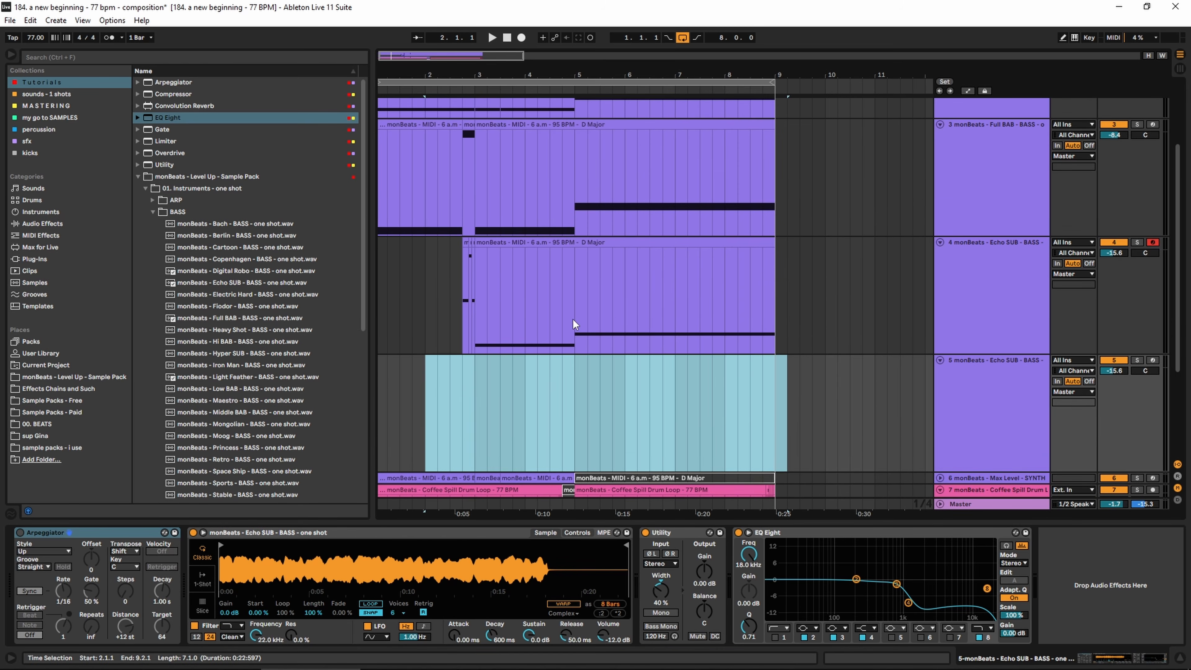
{"action": "left_click_drag", "start_coordinate": [775, 179], "coordinate": [380, 180]}
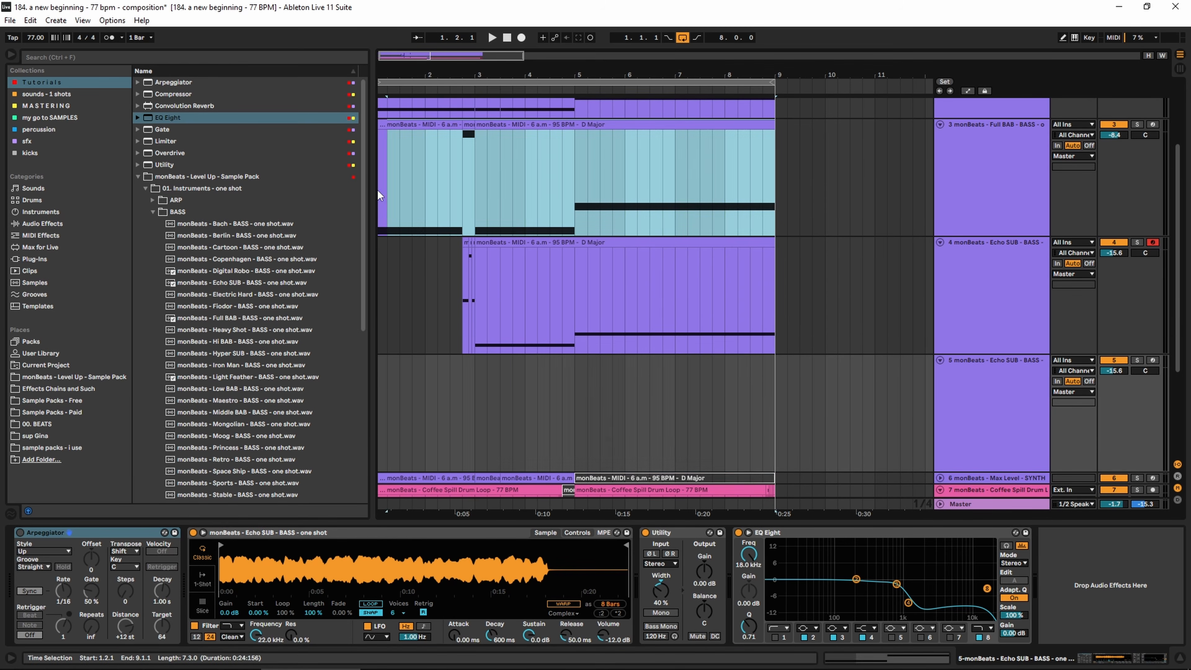
{"action": "key", "text": "ctrl+c"}
{"action": "left_click", "coordinate": [390, 415]}
{"action": "key", "text": "ctrl+v"}
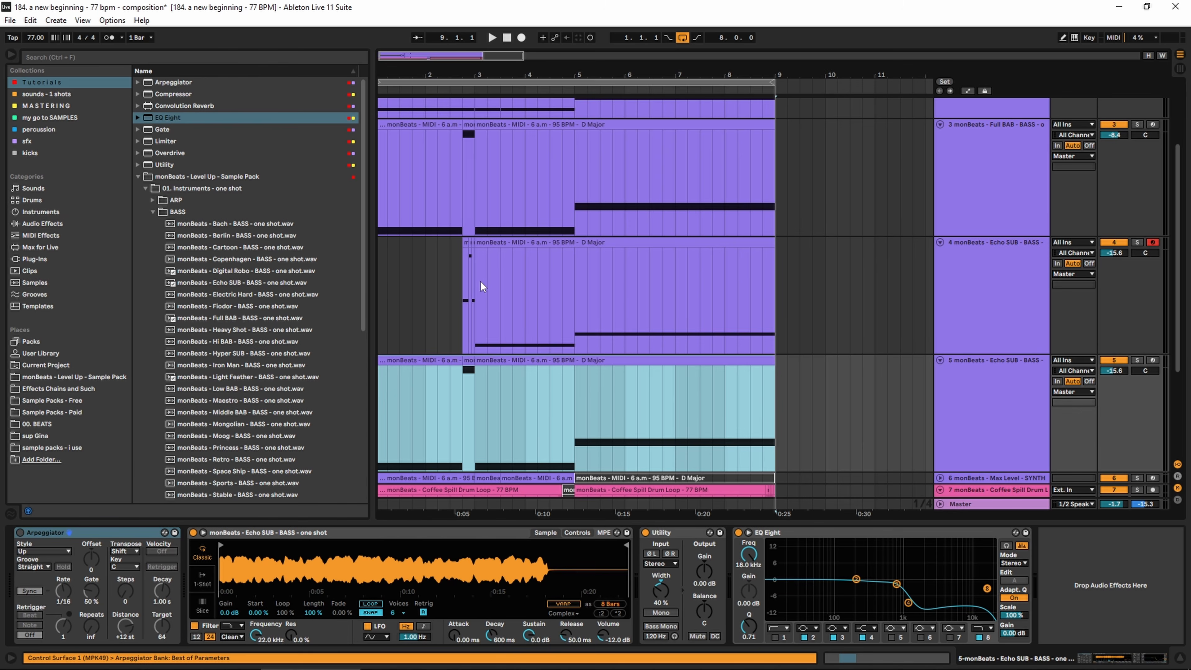
Step: Delete everything from 3.1.1 onward on Echo SUB track 4, keeping only its fill
{"action": "left_click_drag", "start_coordinate": [479, 272], "coordinate": [784, 298]}
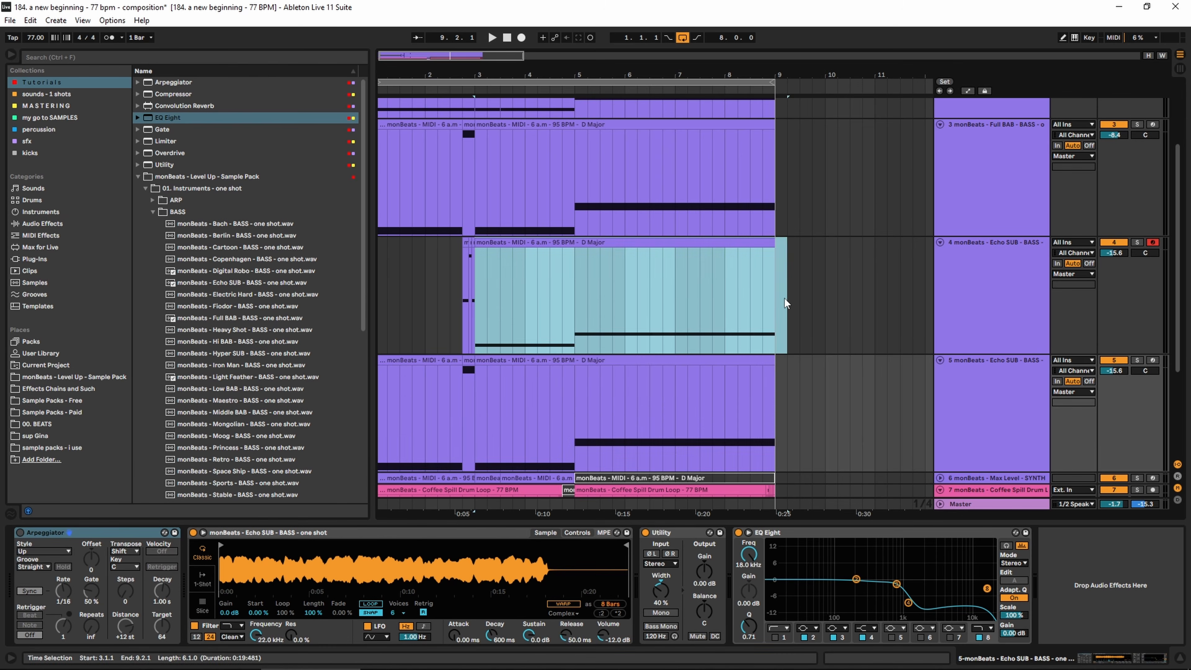
{"action": "key", "text": "Delete"}
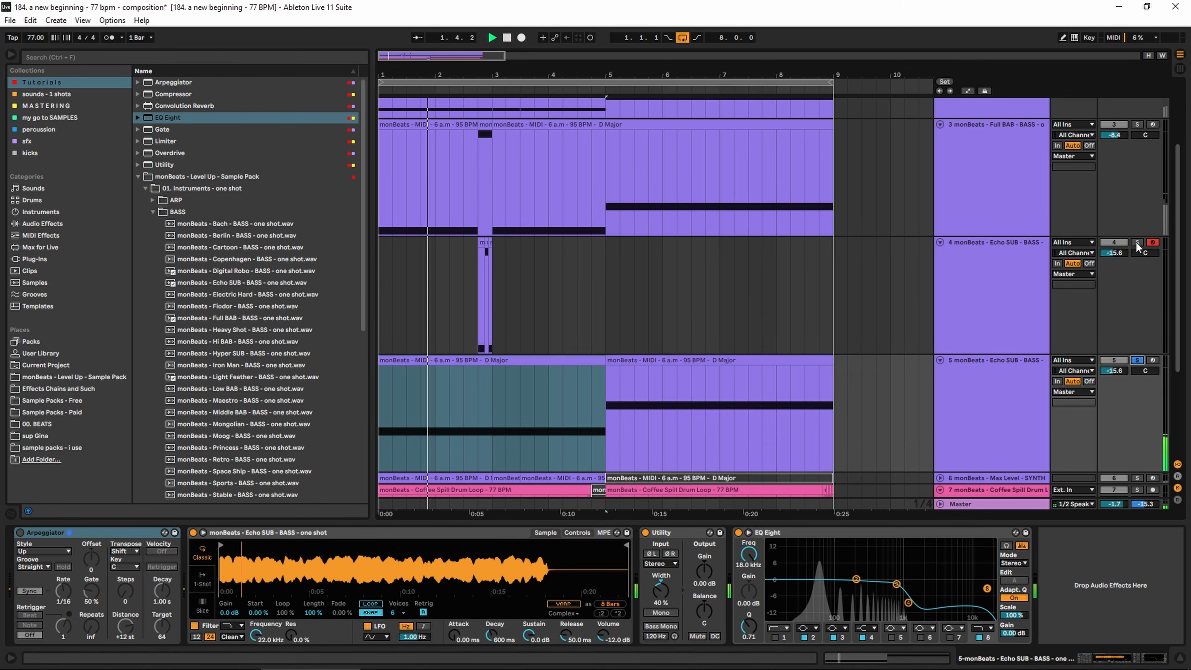
Step: Lower Echo SUB track 5 to -16.8 dB against the Full BAB bass and take the bass tracks out of solo
{"action": "left_click_drag", "start_coordinate": [1110, 370], "coordinate": [1109, 374]}
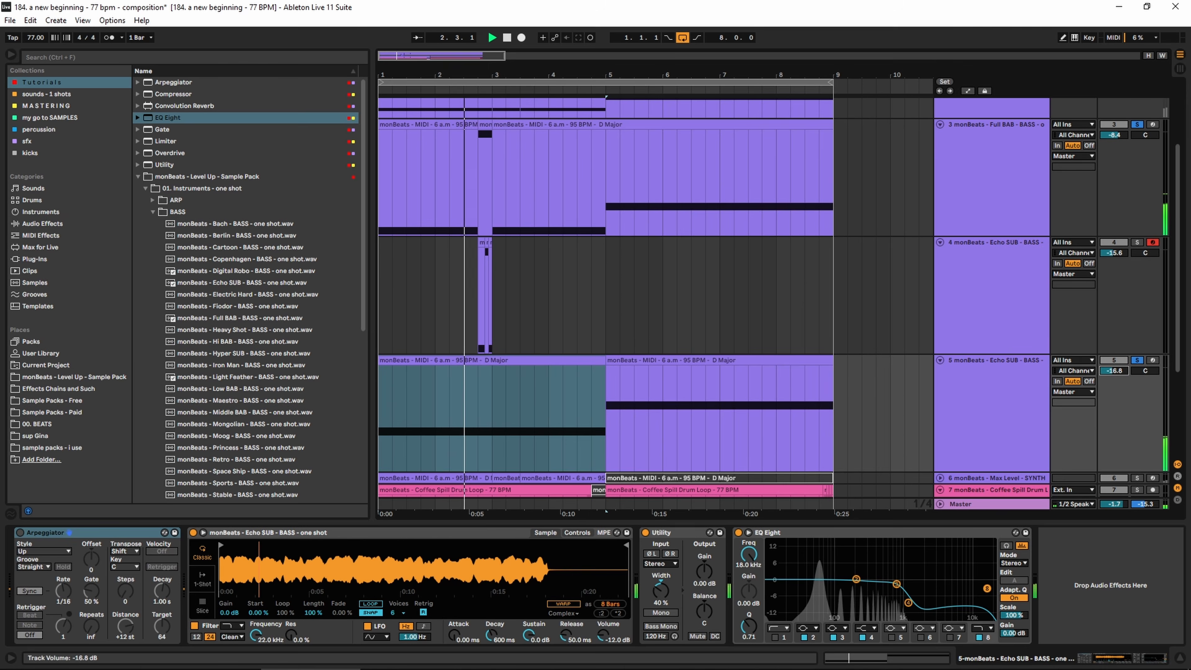
{"action": "left_click", "coordinate": [1012, 376]}
{"action": "scroll", "coordinate": [998, 269], "scroll_direction": "up", "scroll_amount": 2}
{"action": "left_click", "coordinate": [991, 196]}
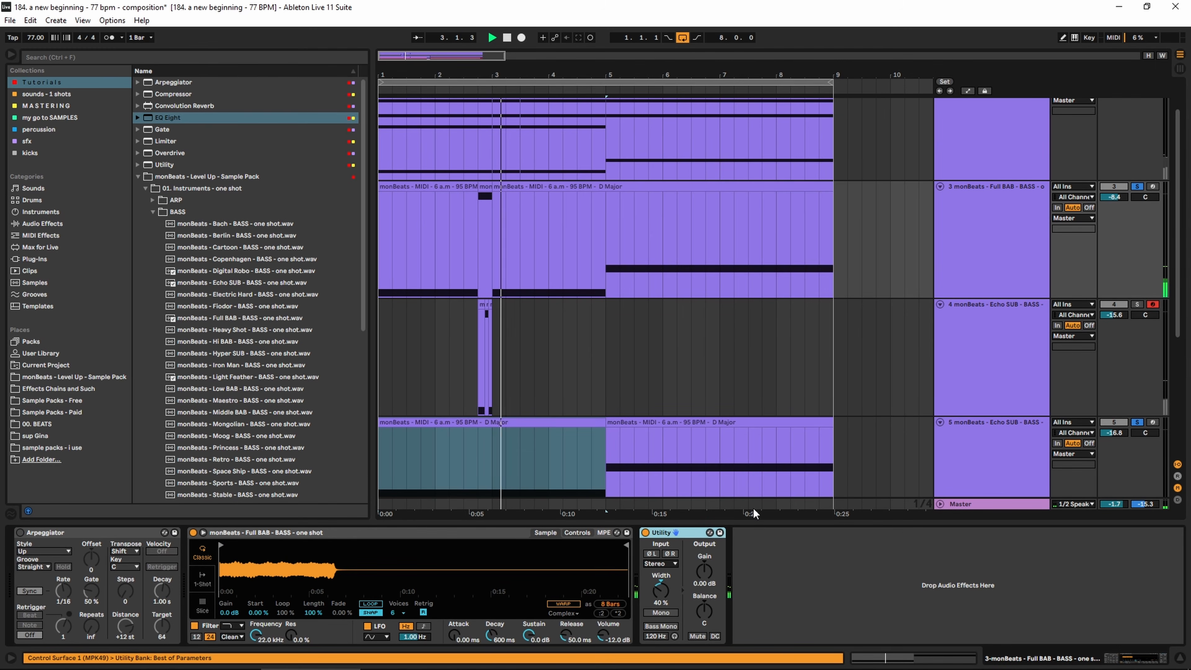
{"action": "left_click", "coordinate": [1138, 188]}
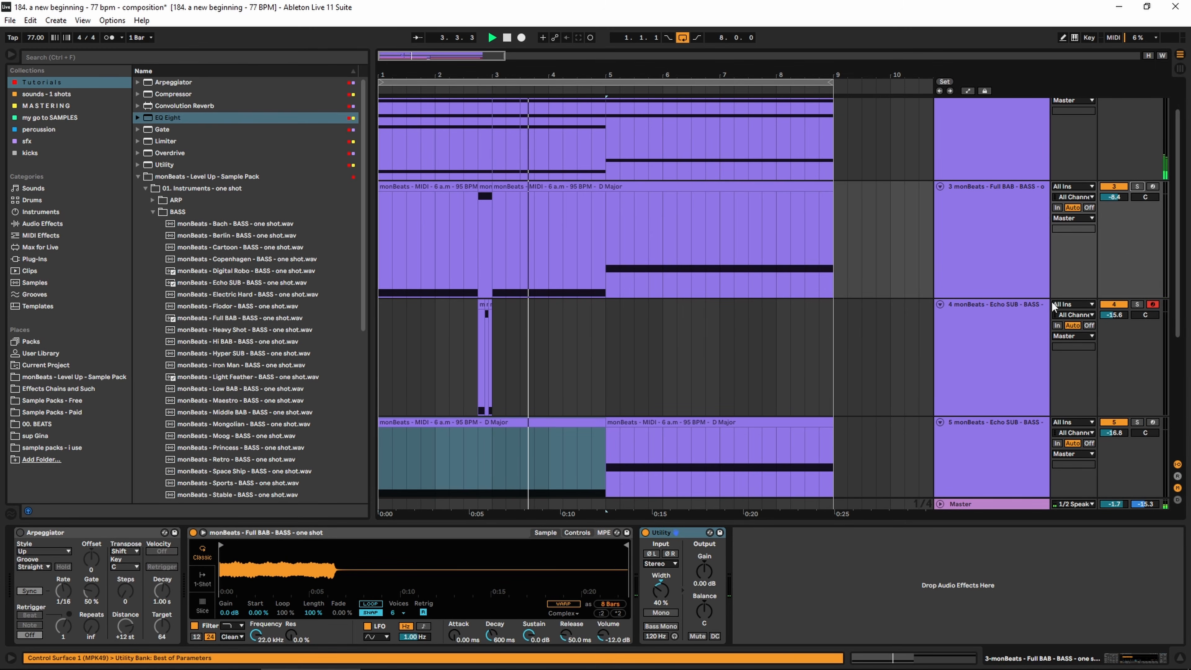
Step: Fold the Full BAB track and both Echo SUB tracks in the arrangement
{"action": "left_click", "coordinate": [941, 304]}
{"action": "left_click", "coordinate": [941, 187]}
{"action": "left_click", "coordinate": [941, 210]}
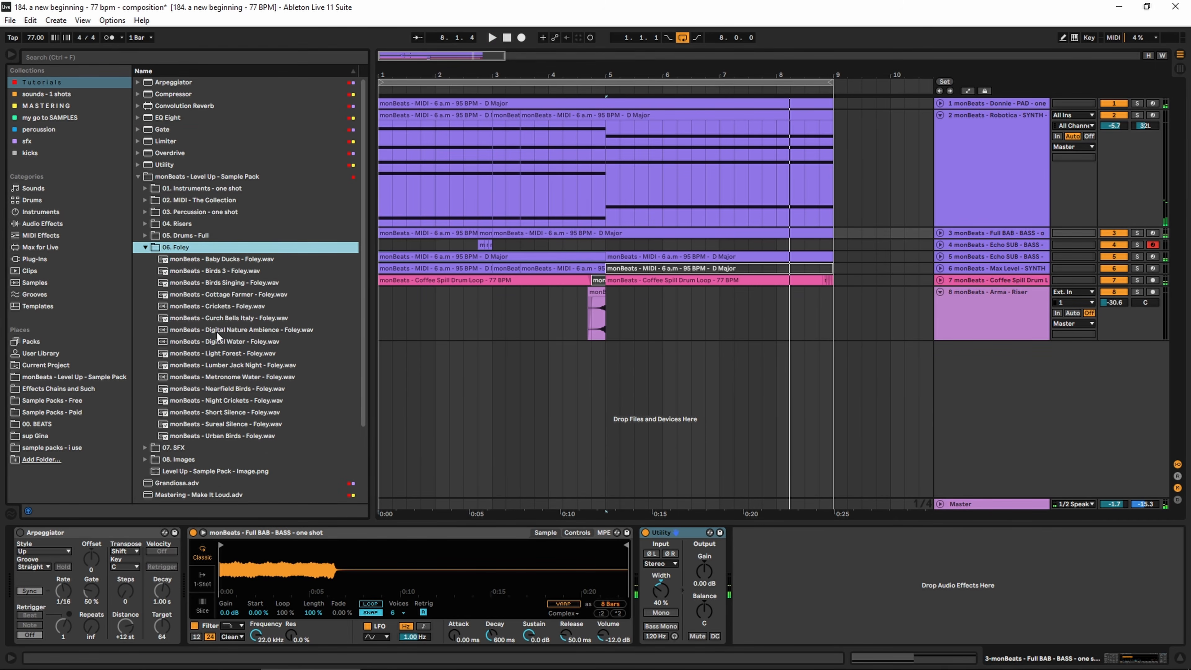
Step: Audition foley samples from the 06. Foley folder, including Birds 3 and Baby Ducks
{"action": "left_click", "coordinate": [216, 330]}
{"action": "left_click", "coordinate": [207, 271]}
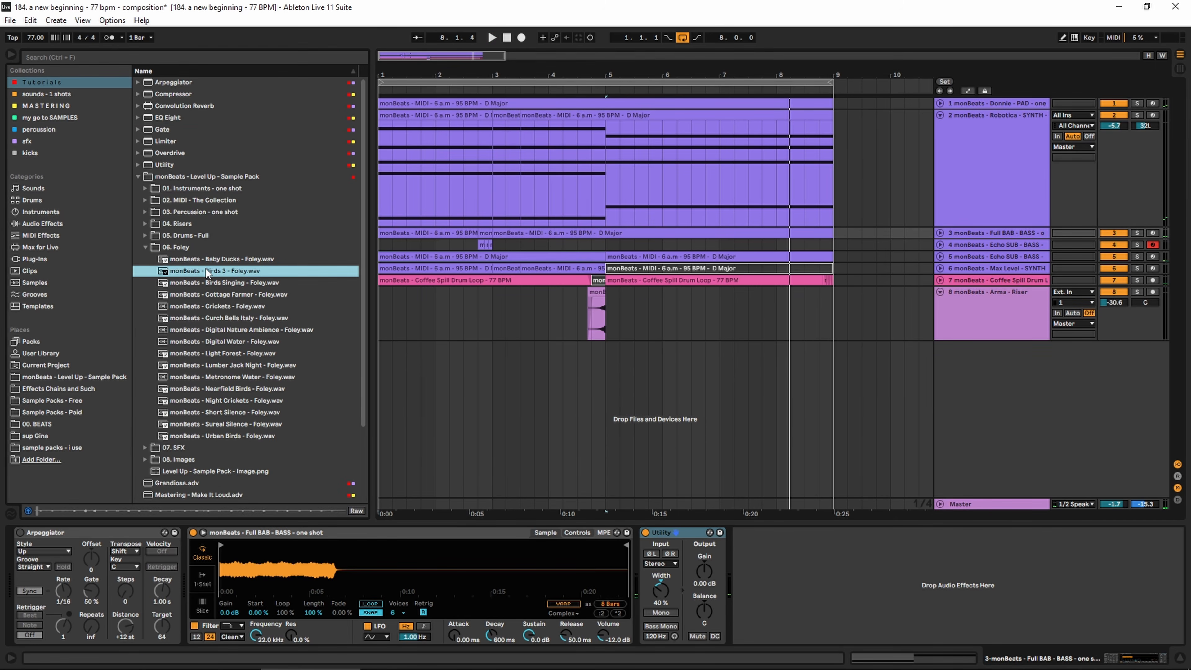
{"action": "left_click", "coordinate": [206, 261]}
{"action": "left_click", "coordinate": [200, 268]}
Step: Place the Urban Birds foley sample on a new track from bar 1 and lower the track's volume to -39 dB
{"action": "left_click_drag", "start_coordinate": [210, 436], "coordinate": [380, 360]}
{"action": "key", "text": "space"}
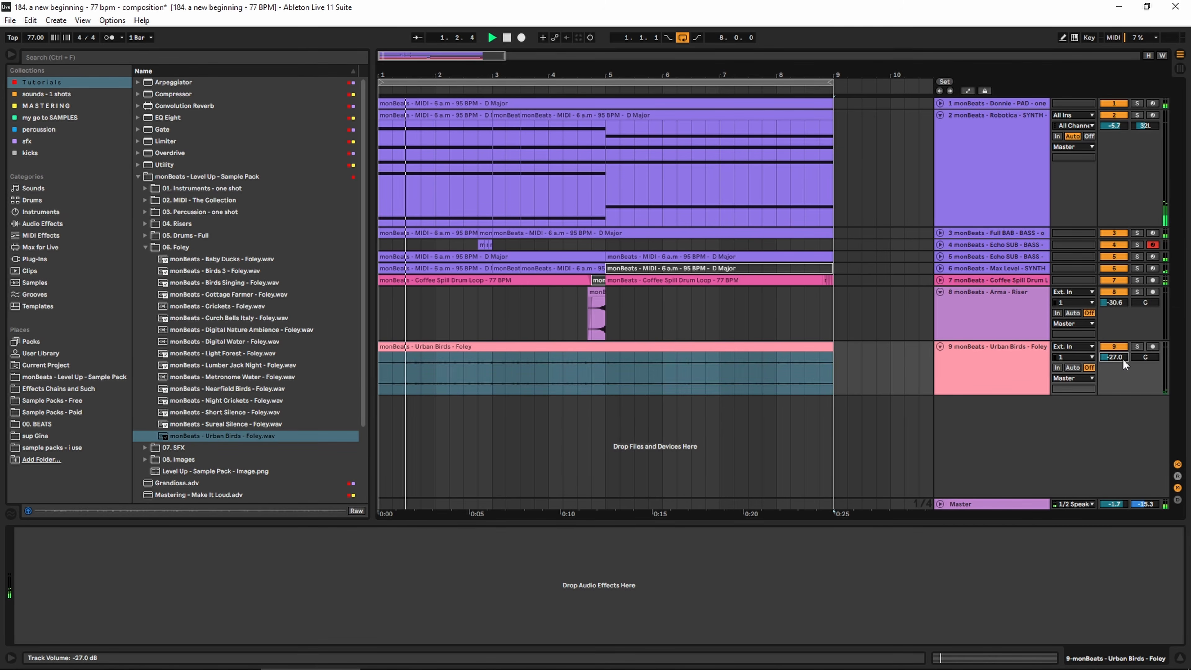
{"action": "left_click_drag", "start_coordinate": [1120, 362], "coordinate": [1120, 364]}
{"action": "key", "text": "space"}
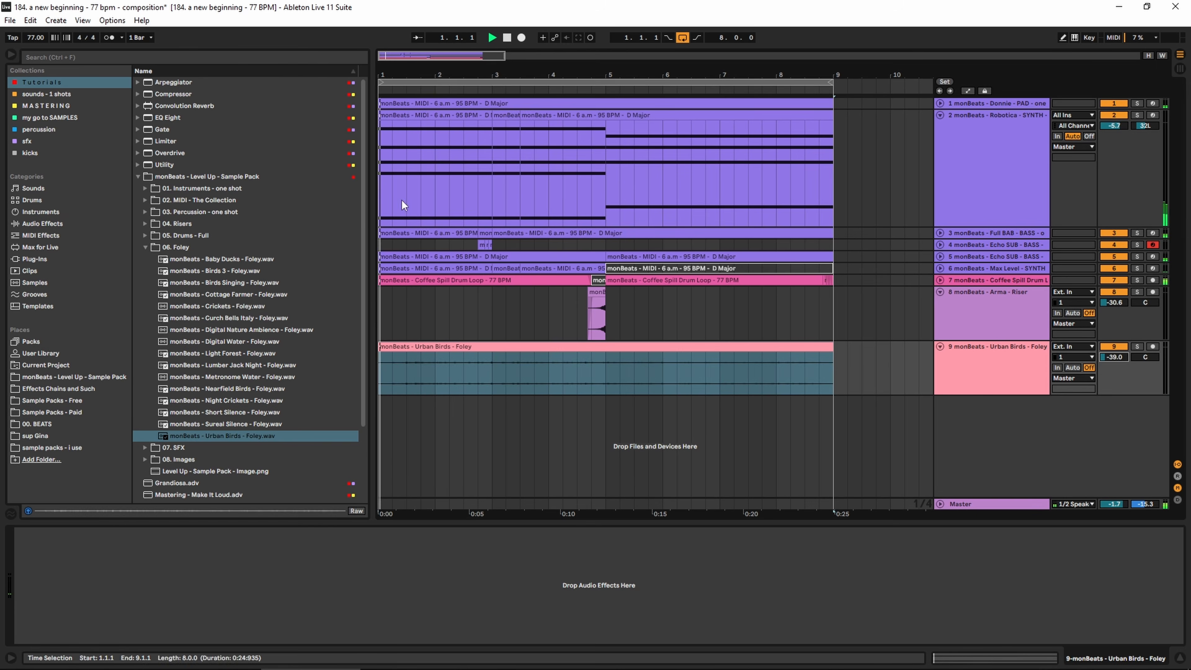
Step: Delete the Urban Birds audio before 4.4.1 and extend the remaining clip's start back to 4.3.3 with a fade-in
{"action": "left_click_drag", "start_coordinate": [398, 76], "coordinate": [412, 141]}
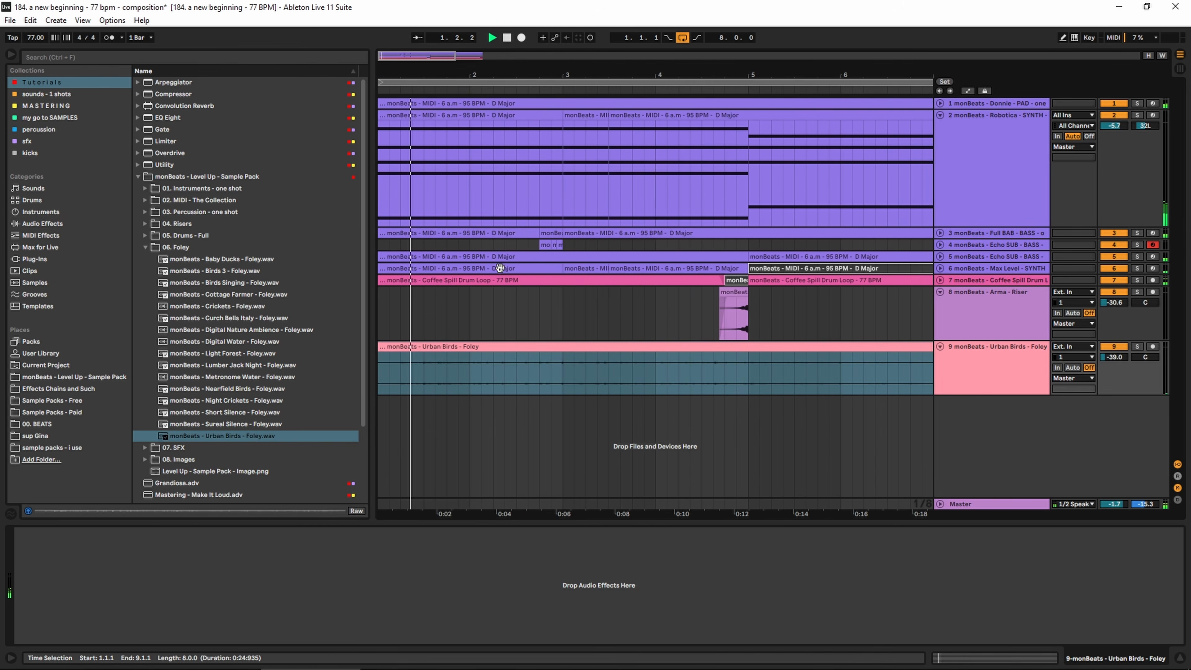
{"action": "left_click", "coordinate": [725, 369]}
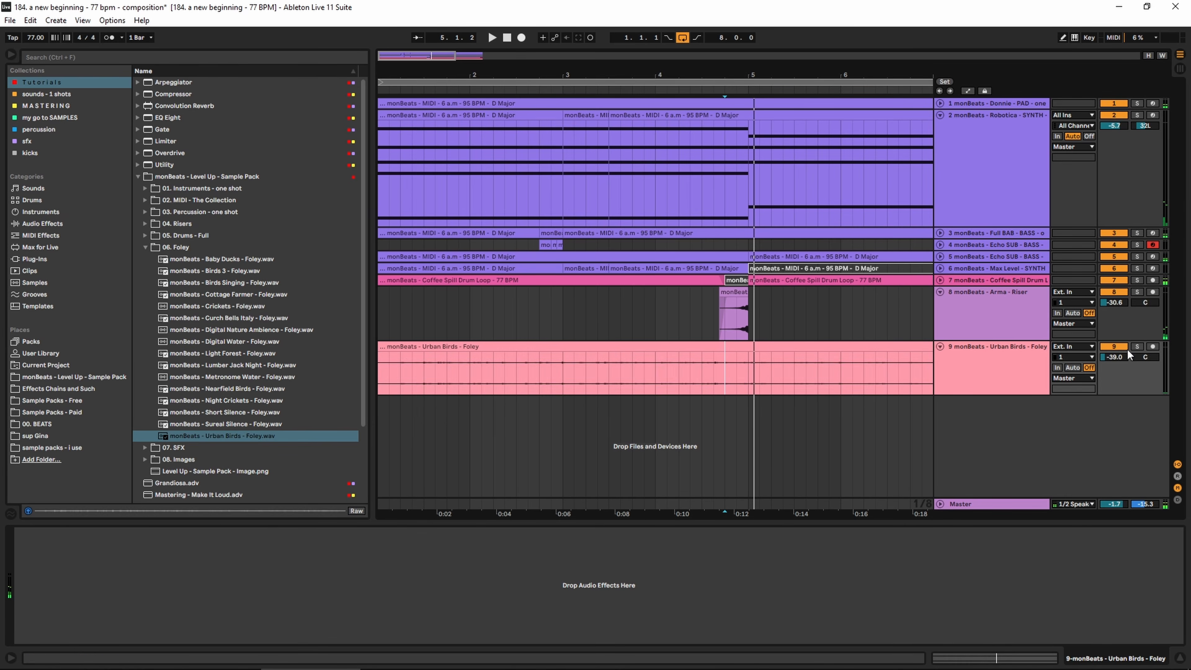
{"action": "left_click_drag", "start_coordinate": [727, 362], "coordinate": [367, 371]}
{"action": "key", "text": "Delete"}
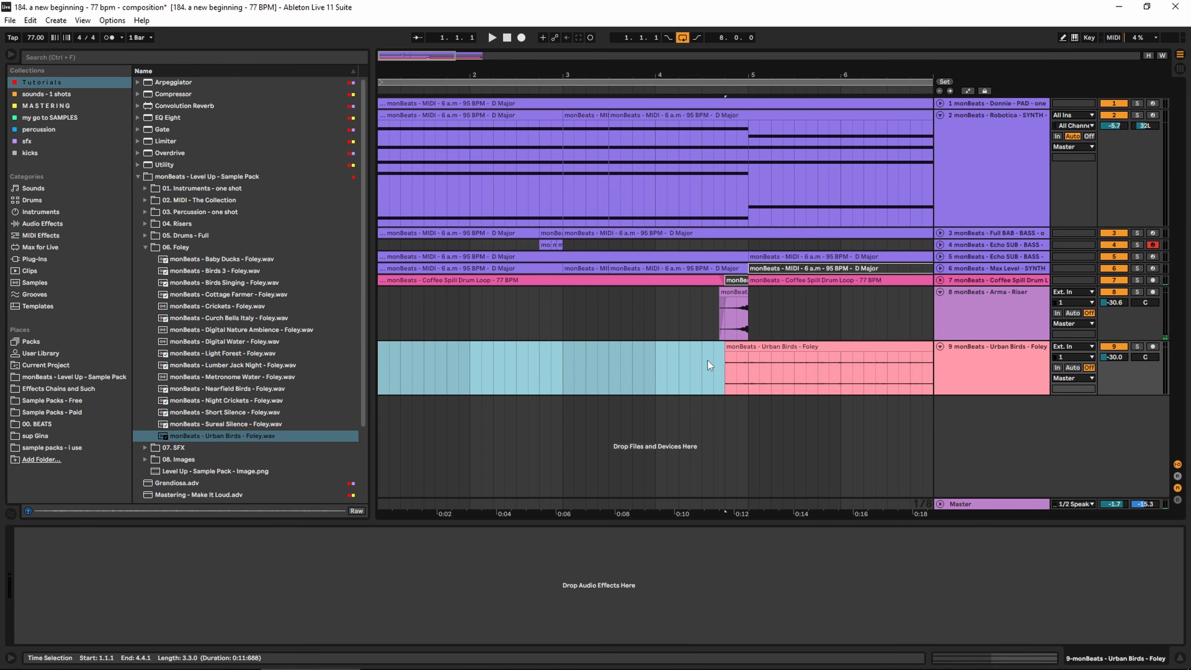
{"action": "left_click_drag", "start_coordinate": [730, 350], "coordinate": [720, 348]}
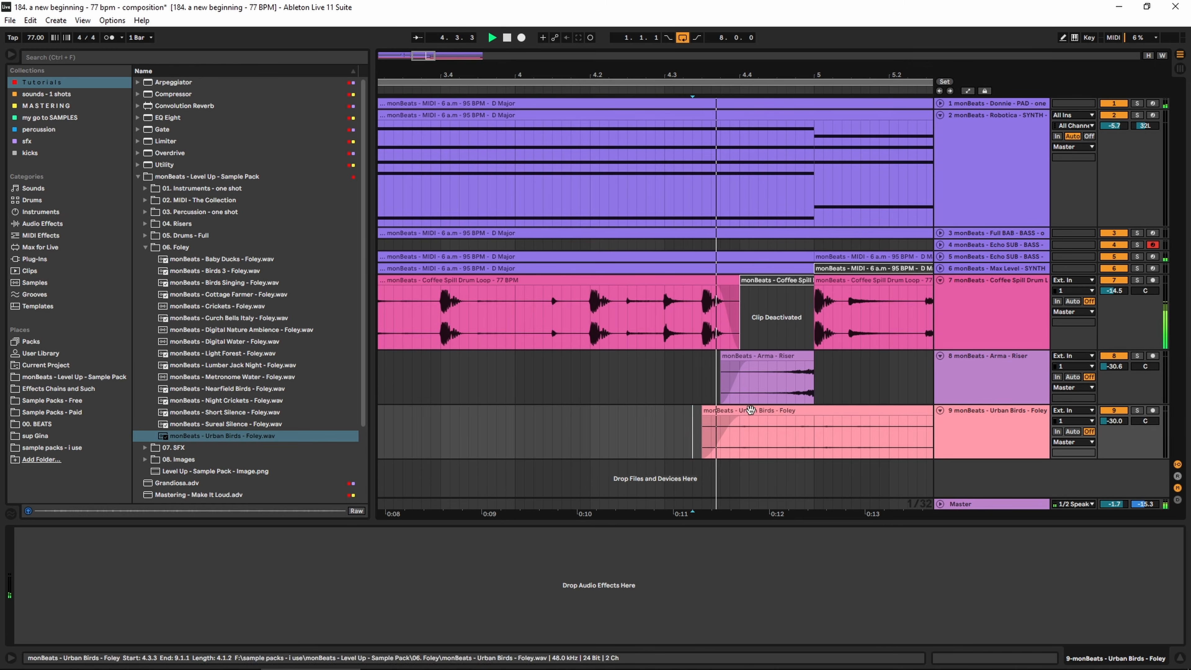
Step: Raise the Urban Birds track's volume to -26 dB and play the transition into bar 5
{"action": "key", "text": "space"}
{"action": "left_click_drag", "start_coordinate": [1121, 422], "coordinate": [1121, 416]}
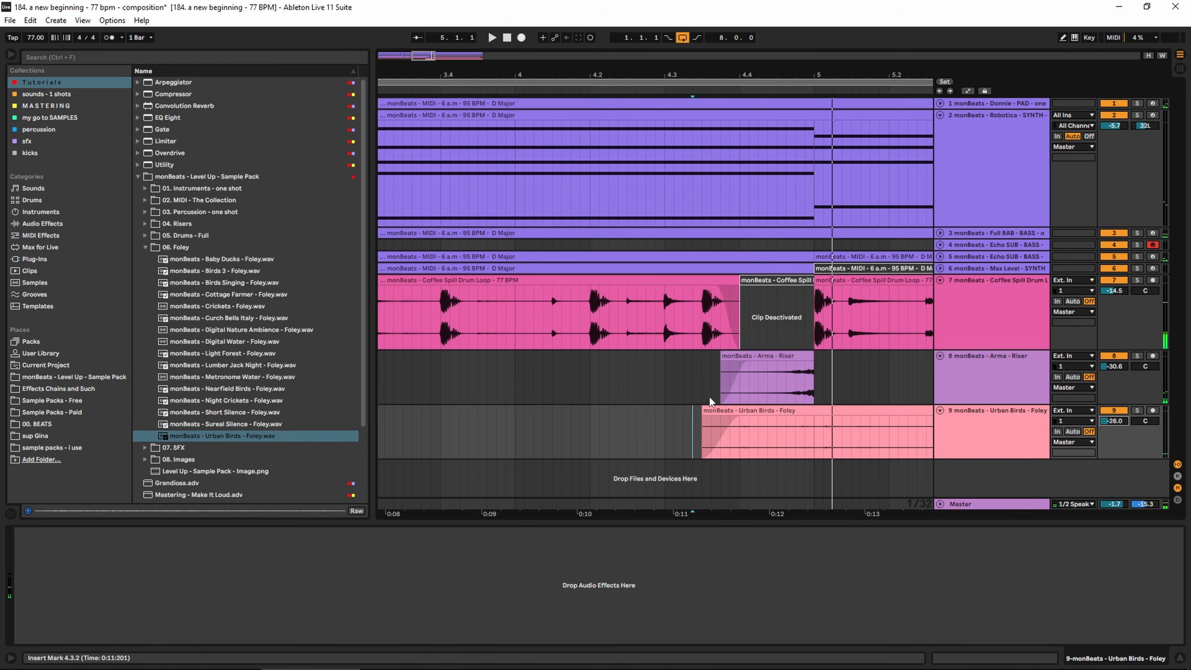
{"action": "left_click", "coordinate": [693, 398]}
{"action": "key", "text": "space"}
{"action": "key", "text": "space"}
Step: Try to split the Urban Birds clip just after bar 5 begins and delete the remainder
{"action": "left_click_drag", "start_coordinate": [816, 426], "coordinate": [851, 425]}
{"action": "key", "text": "ctrl+e"}
{"action": "left_click", "coordinate": [896, 411], "text": "shift"}
{"action": "key", "text": "Delete"}
Step: Replay the transition into bar 5 and raise the Urban Birds track's volume to -22.1 dB
{"action": "left_click", "coordinate": [683, 395]}
{"action": "key", "text": "space"}
{"action": "left_click_drag", "start_coordinate": [1120, 422], "coordinate": [1120, 416]}
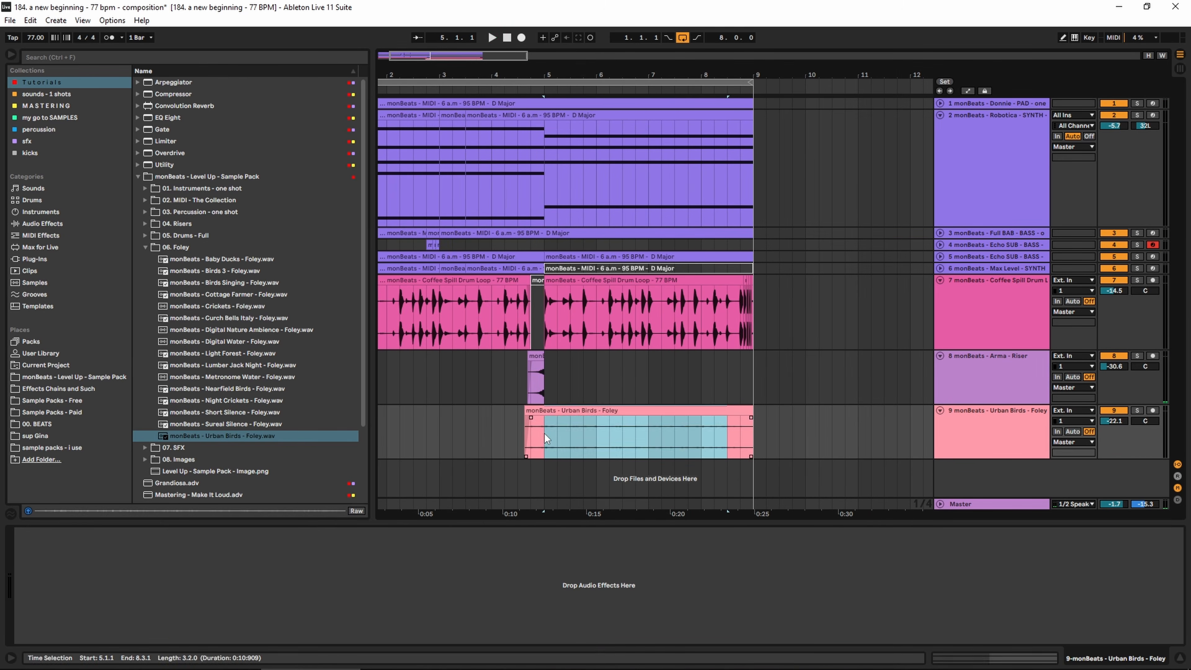
Step: Delete the Urban Birds section from 5.1.1 to 8.3.1 and trim the closing piece to start around 8.3.3 with a fade-in
{"action": "key", "text": "Delete"}
{"action": "left_click_drag", "start_coordinate": [737, 75], "coordinate": [737, 126]}
{"action": "left_click_drag", "start_coordinate": [678, 410], "coordinate": [703, 428]}
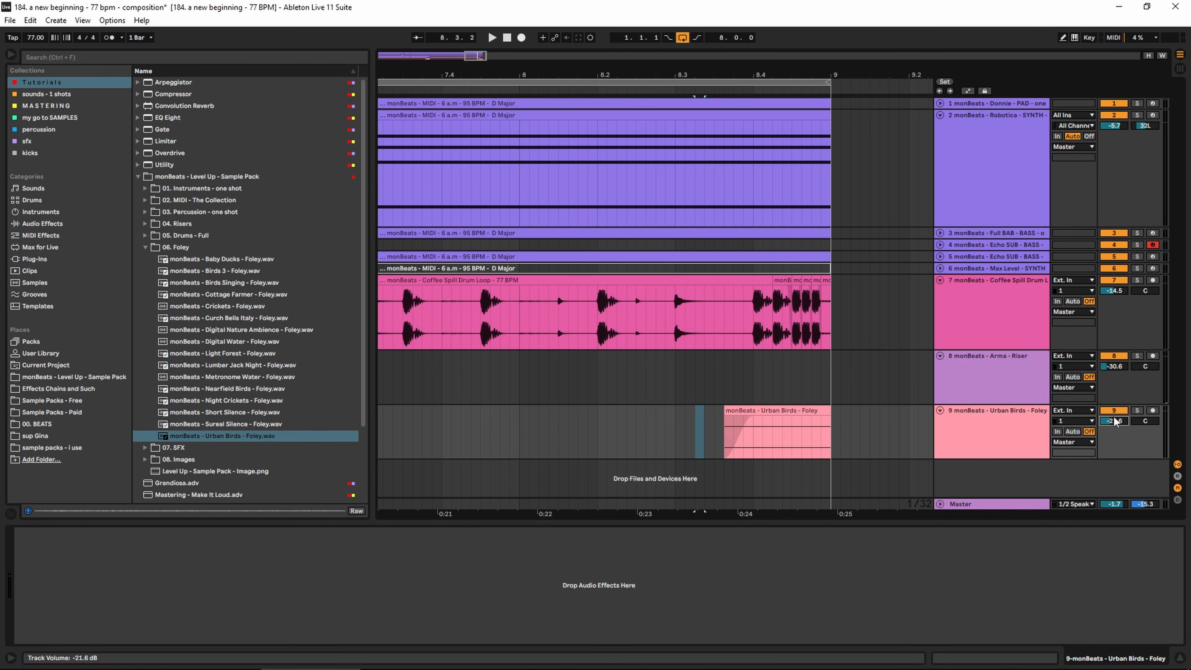
{"action": "key", "text": "space"}
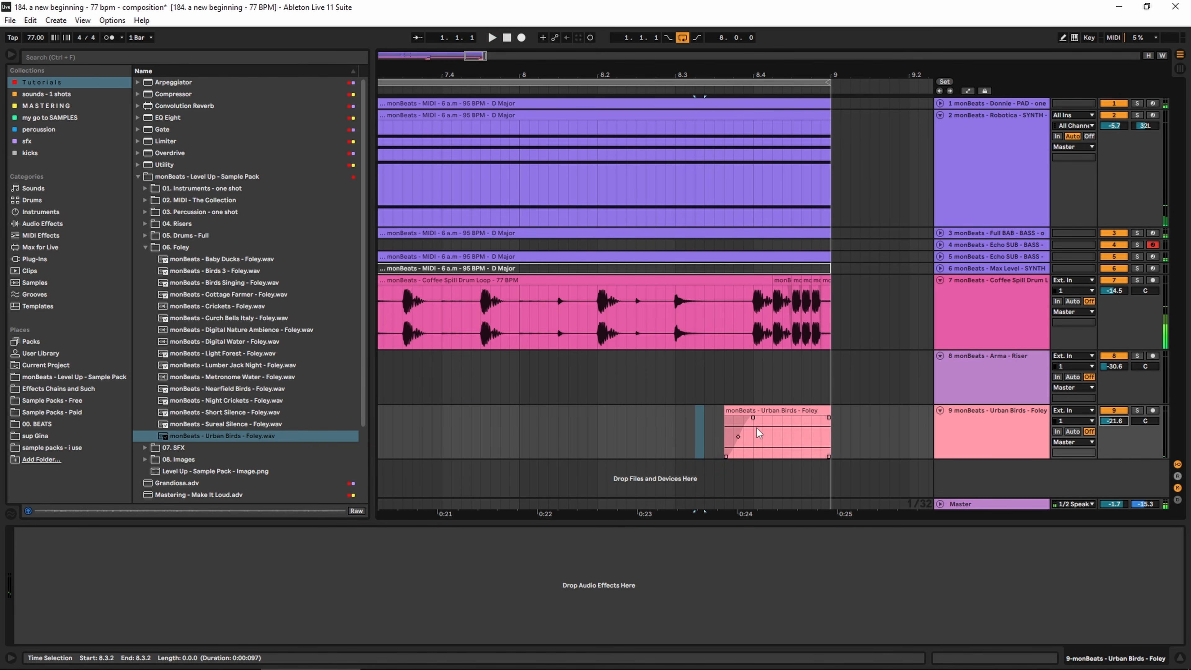
Step: Solo the Urban Birds track from 8.4.1, raise its volume to -15.6 dB and end the solo
{"action": "left_click", "coordinate": [757, 432]}
{"action": "left_click", "coordinate": [1137, 411]}
{"action": "key", "text": "space"}
{"action": "left_click_drag", "start_coordinate": [1114, 420], "coordinate": [1115, 420]}
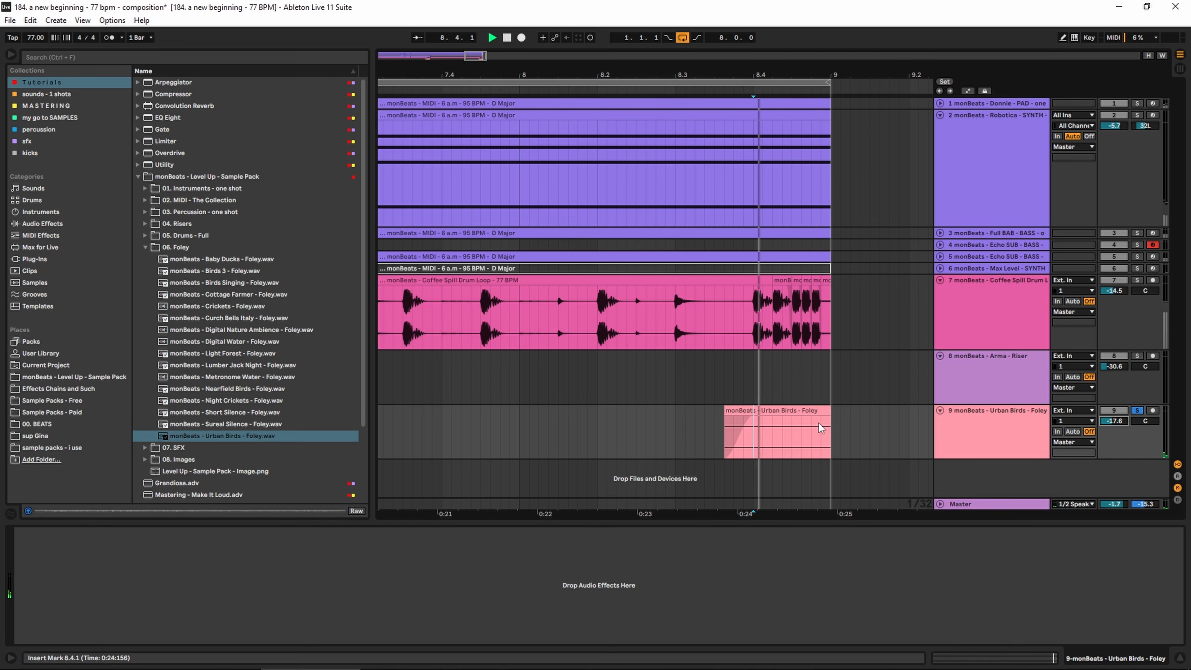
{"action": "key", "text": "space"}
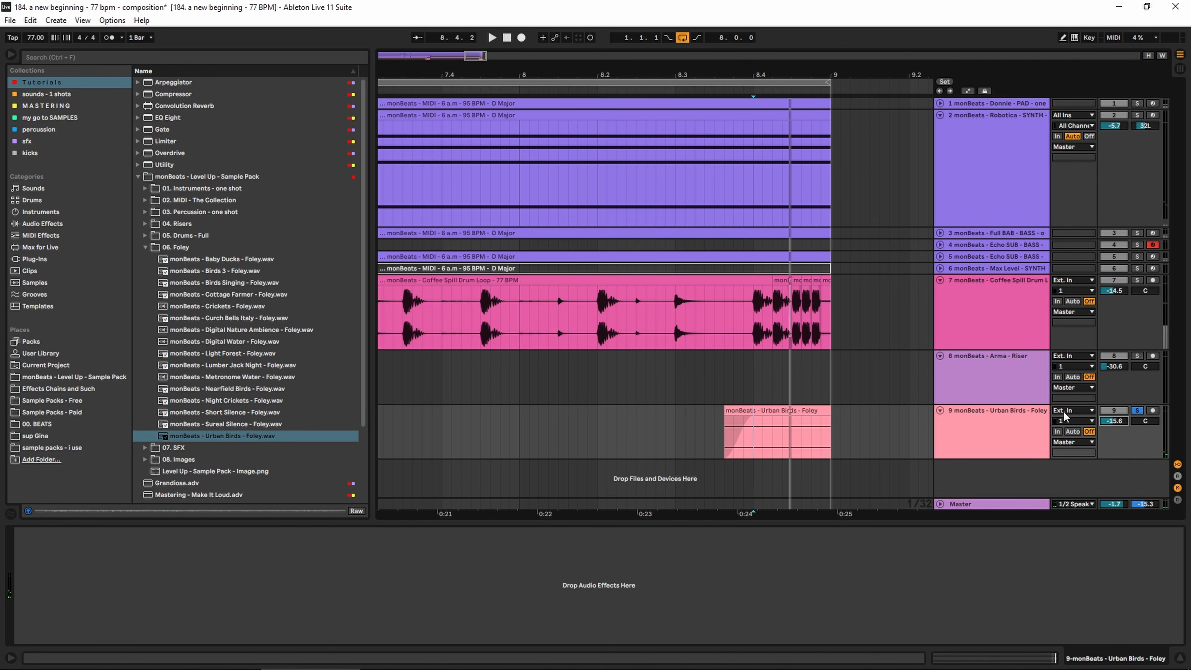
{"action": "left_click", "coordinate": [1138, 411]}
Step: Play the ending in the full mix and set the Urban Birds track's volume to -19 dB
{"action": "left_click", "coordinate": [635, 378]}
{"action": "key", "text": "space"}
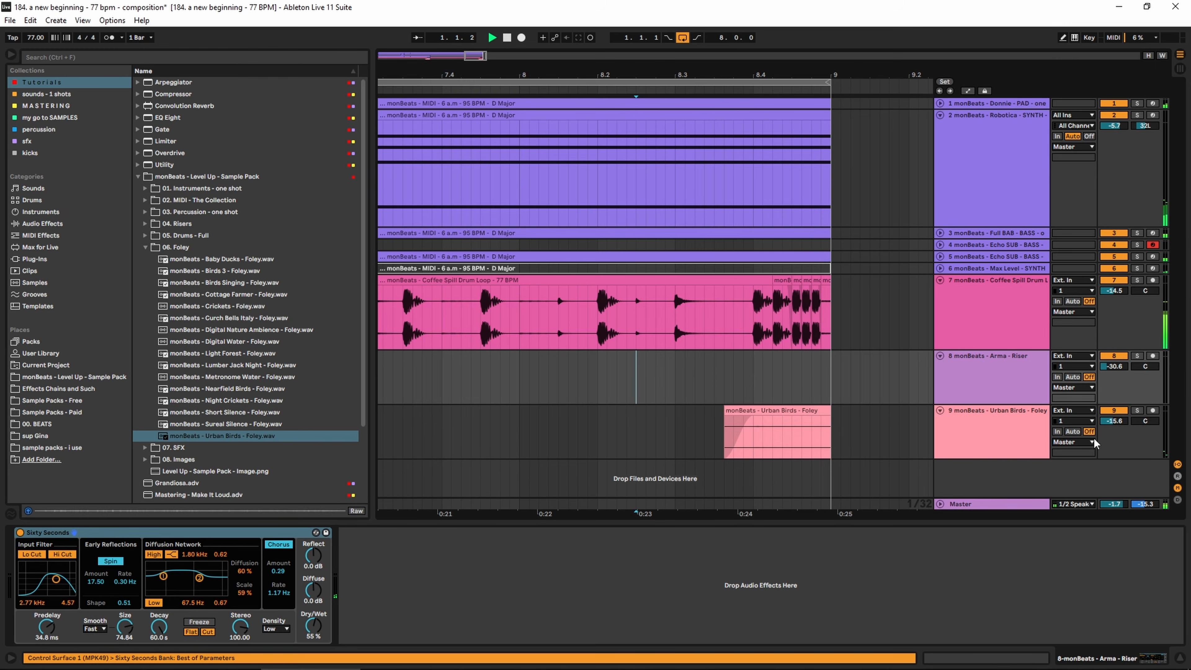
{"action": "left_click_drag", "start_coordinate": [1114, 421], "coordinate": [1114, 424]}
Step: Fold the Arma riser, Coffee Spill drum loop and Urban Birds tracks in the arrangement
{"action": "left_click_drag", "start_coordinate": [731, 76], "coordinate": [731, 35]}
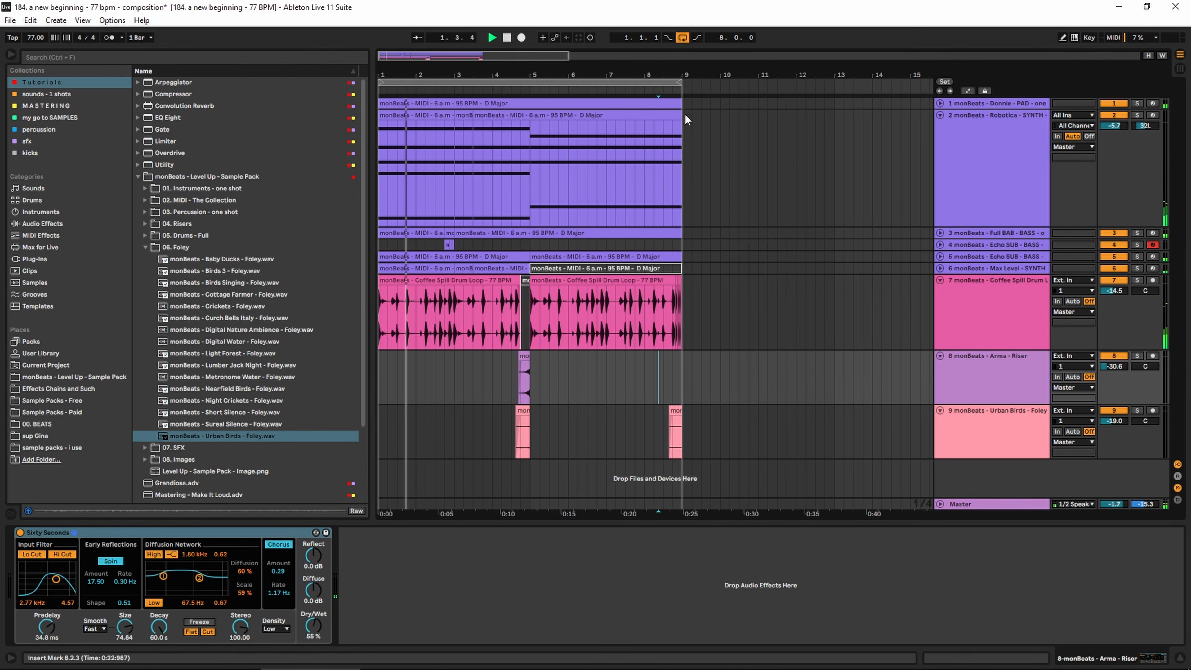
{"action": "left_click", "coordinate": [940, 356]}
{"action": "left_click", "coordinate": [940, 280]}
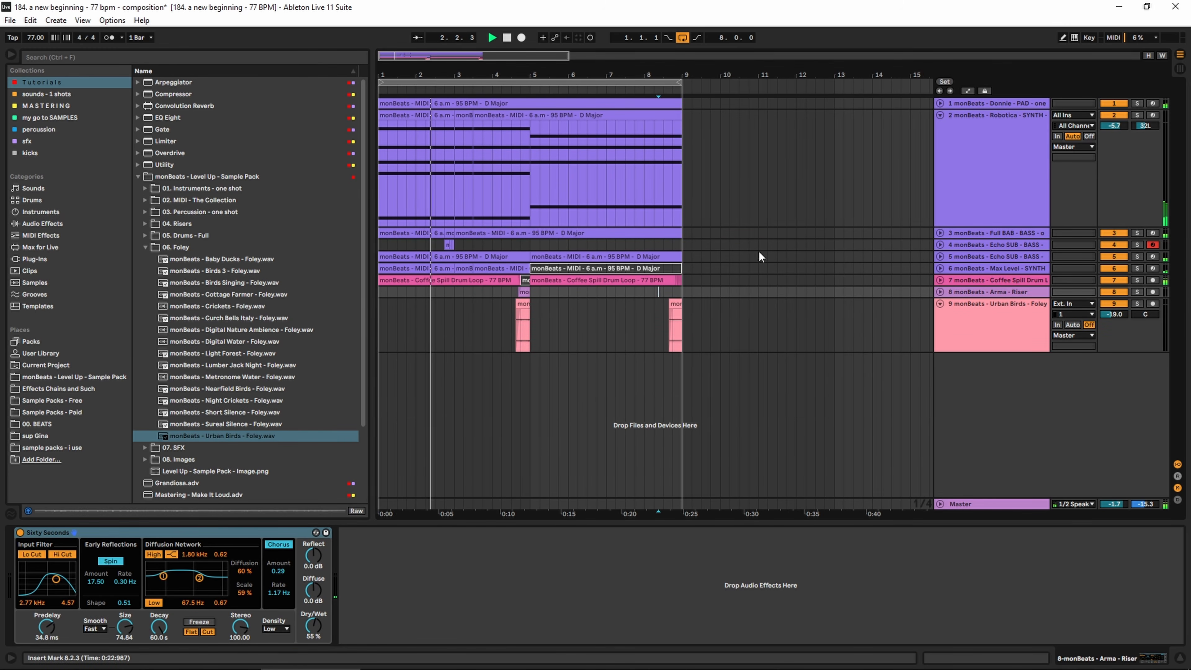
{"action": "left_click", "coordinate": [940, 303]}
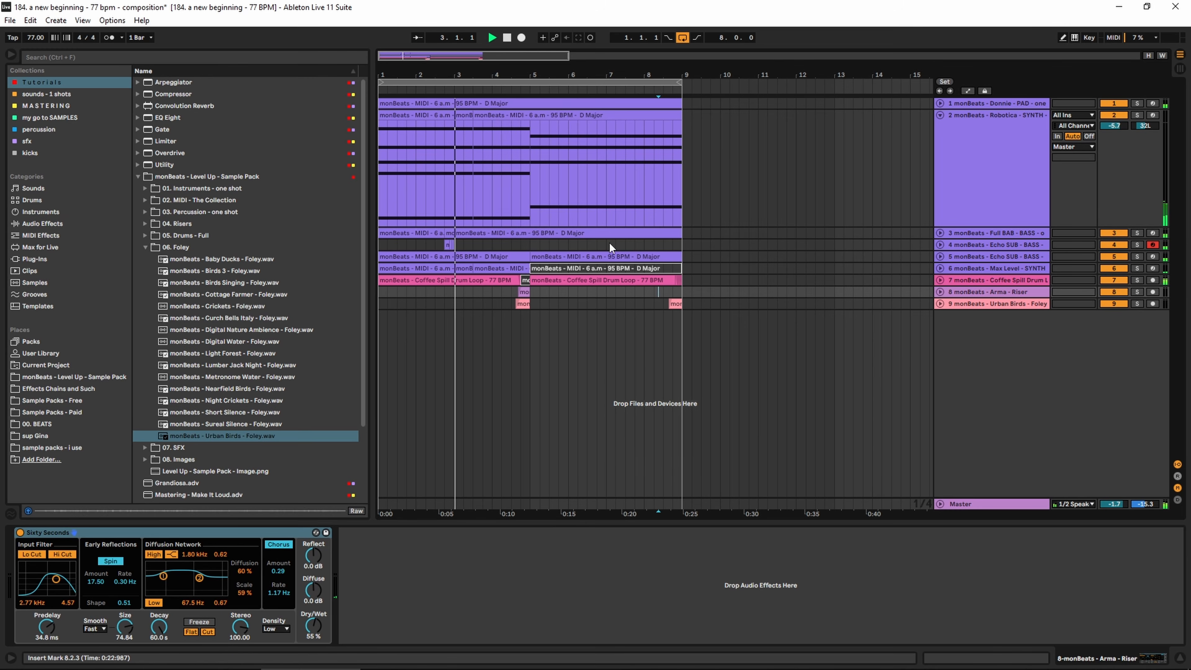
Step: Copy the Echo SUB track 4 fill at 2.4.1 and paste it at 4.4.1
{"action": "left_click", "coordinate": [940, 245]}
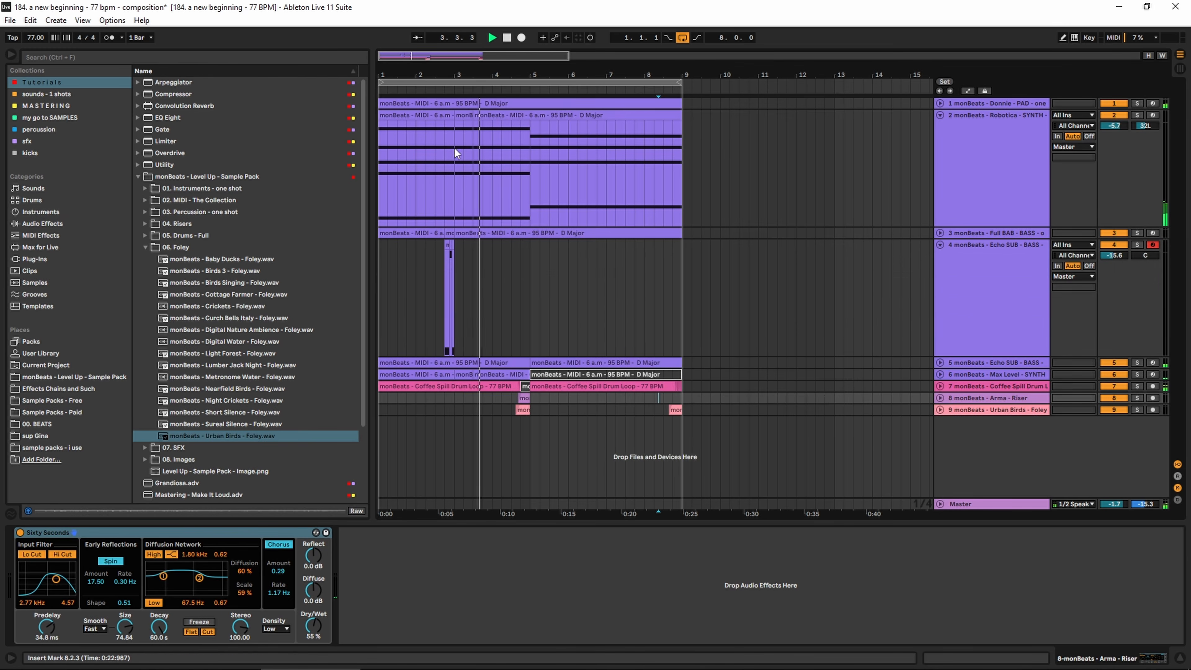
{"action": "left_click_drag", "start_coordinate": [459, 76], "coordinate": [461, 104]}
{"action": "key", "text": "space"}
{"action": "left_click_drag", "start_coordinate": [433, 271], "coordinate": [457, 271]}
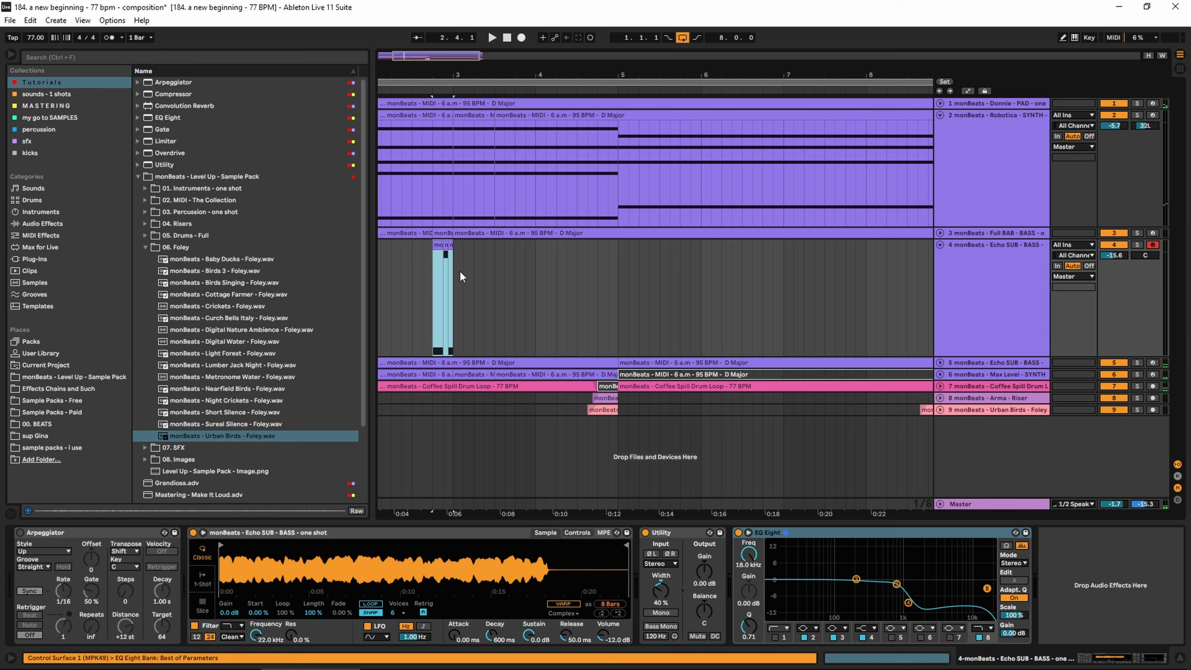
{"action": "left_click", "coordinate": [598, 277]}
{"action": "key", "text": "ctrl+v"}
Step: Open the last clip of the pasted fill, show all keys in its note editor and play the fill
{"action": "double_click", "coordinate": [615, 246]}
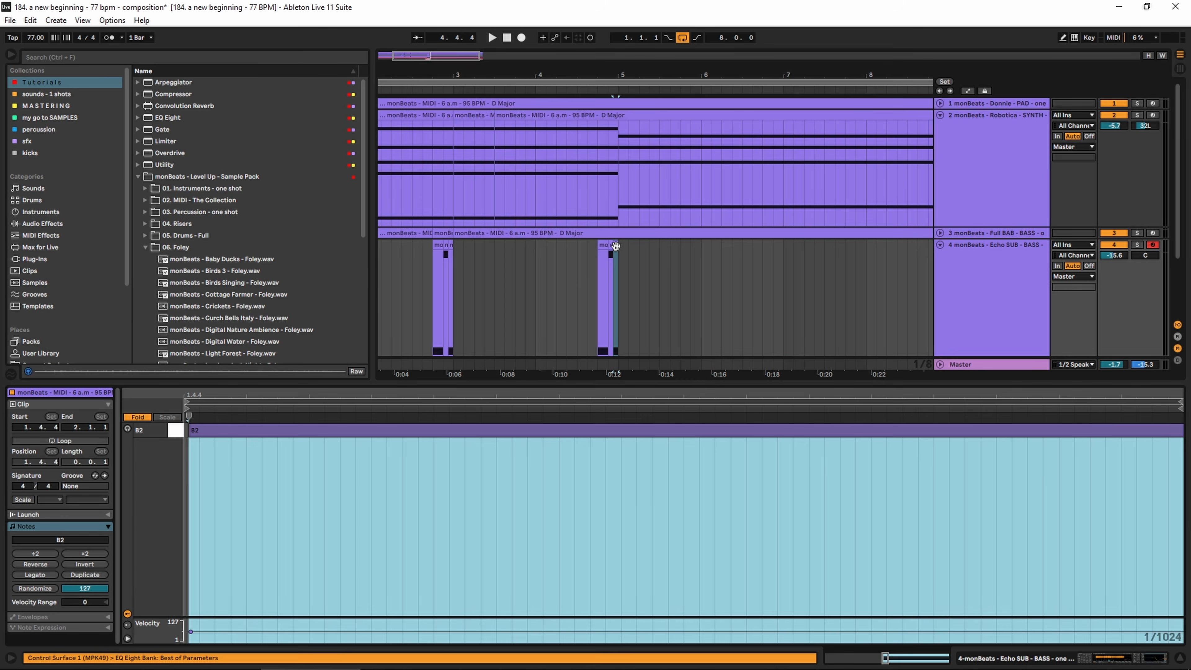
{"action": "left_click_drag", "start_coordinate": [612, 62], "coordinate": [613, 99]}
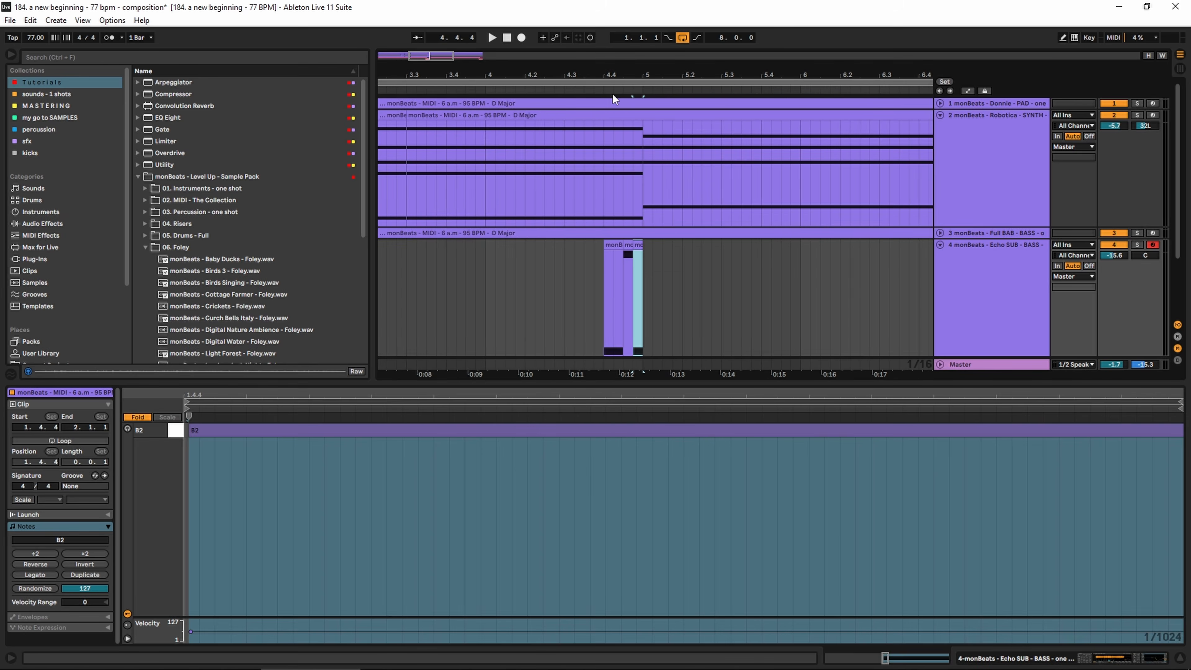
{"action": "left_click", "coordinate": [142, 417]}
{"action": "left_click", "coordinate": [585, 305]}
{"action": "key", "text": "space"}
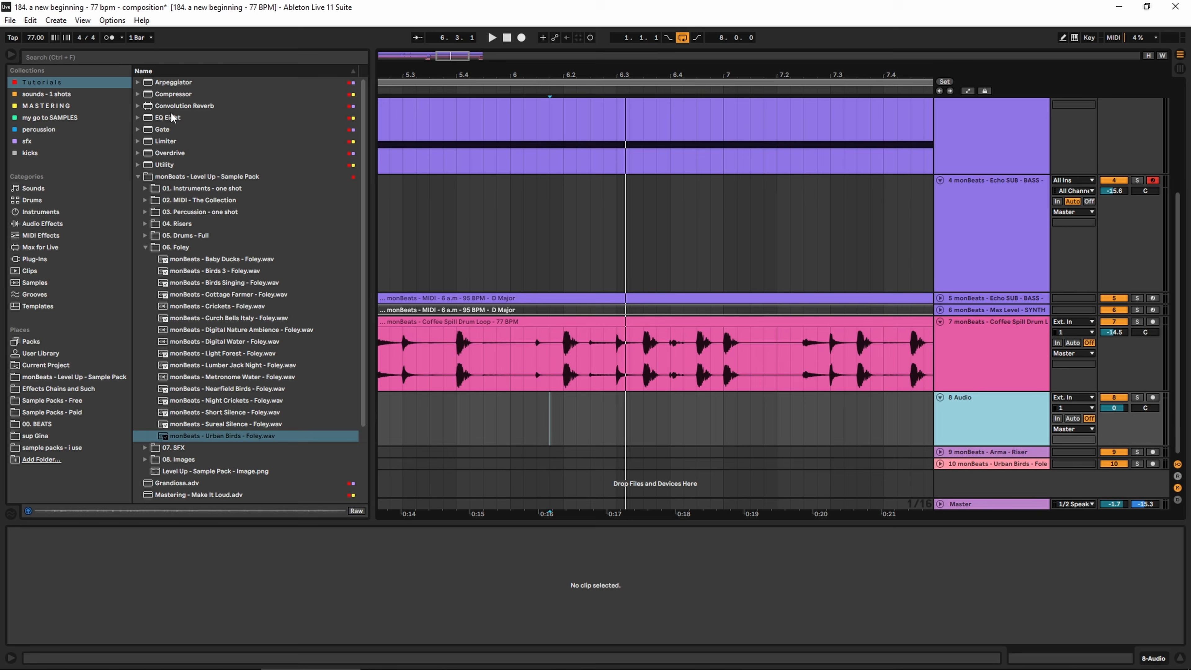
Step: Add an EQ Eight to the new empty audio track 8
{"action": "double_click", "coordinate": [168, 117]}
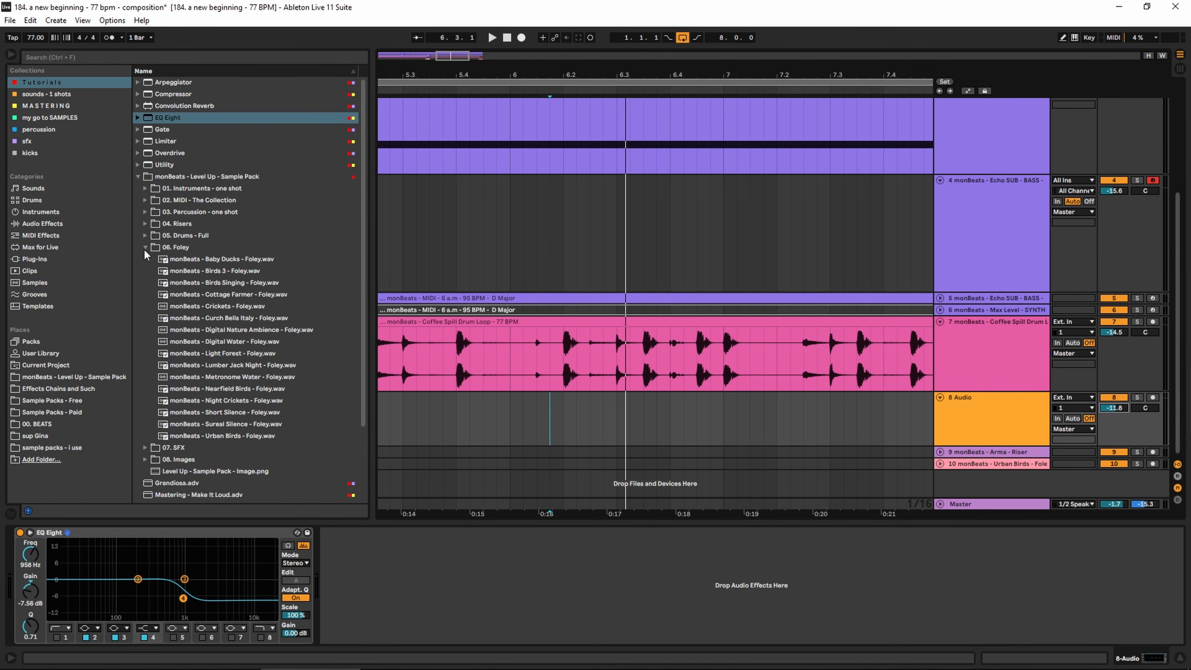
Step: Open the Percussion folder inside 03. Percussion - one shot in the sample pack
{"action": "left_click", "coordinate": [146, 223]}
{"action": "left_click", "coordinate": [148, 211]}
{"action": "left_click", "coordinate": [205, 225]}
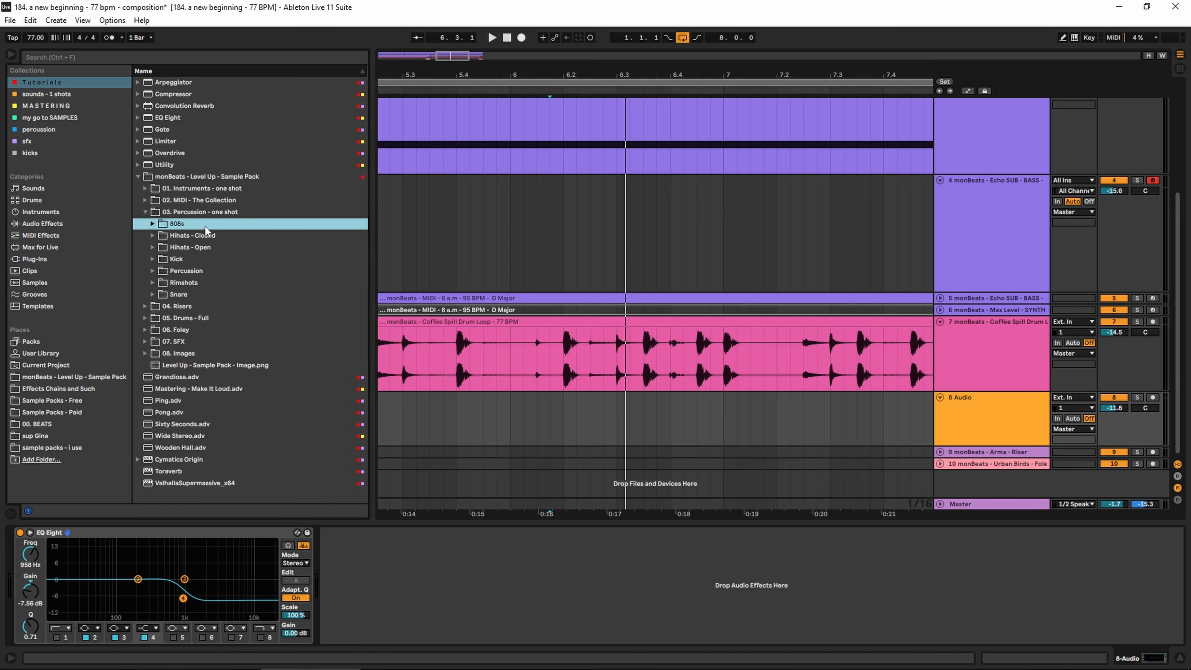
{"action": "left_click", "coordinate": [158, 271]}
Step: Audition the percussion one-shots from Acoustic through Closed Key, including Adult, Amazing Flowers, the Bungalow variants and Clean Cut
{"action": "left_click", "coordinate": [204, 294]}
{"action": "scroll", "coordinate": [234, 306], "scroll_direction": "down", "scroll_amount": 2}
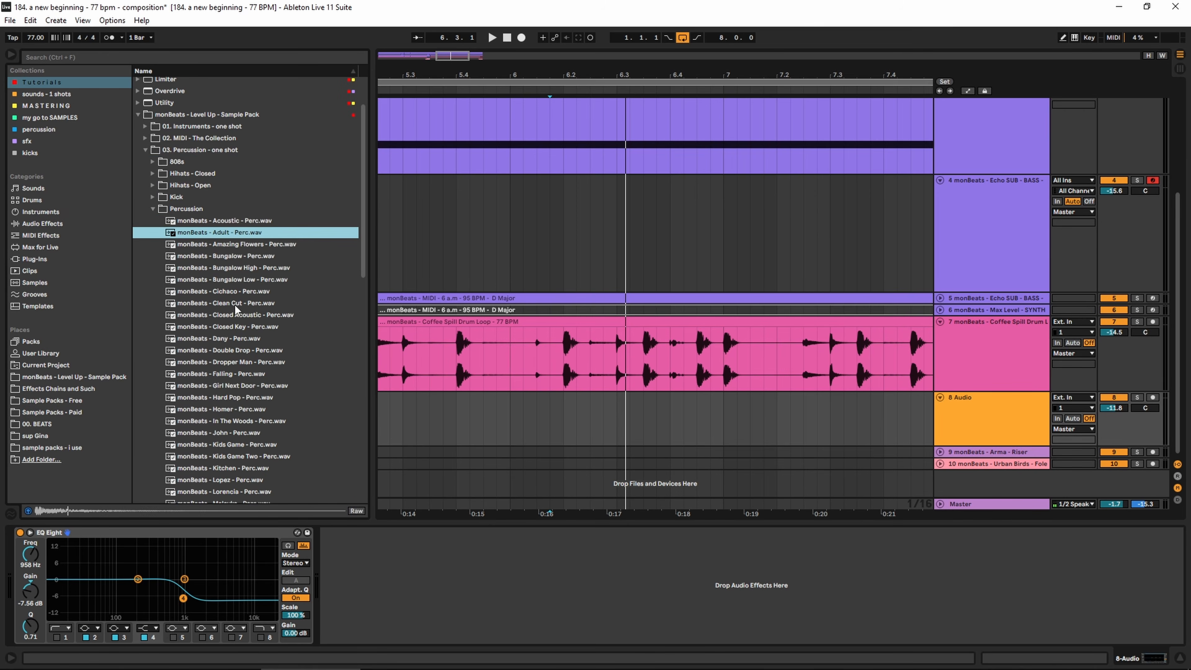
{"action": "left_click", "coordinate": [226, 244]}
{"action": "left_click", "coordinate": [223, 221]}
{"action": "left_click", "coordinate": [225, 233]}
{"action": "left_click", "coordinate": [221, 245]}
{"action": "left_click", "coordinate": [222, 255]}
{"action": "left_click", "coordinate": [219, 267]}
{"action": "left_click", "coordinate": [215, 280]}
{"action": "left_click", "coordinate": [212, 303]}
{"action": "left_click", "coordinate": [210, 326]}
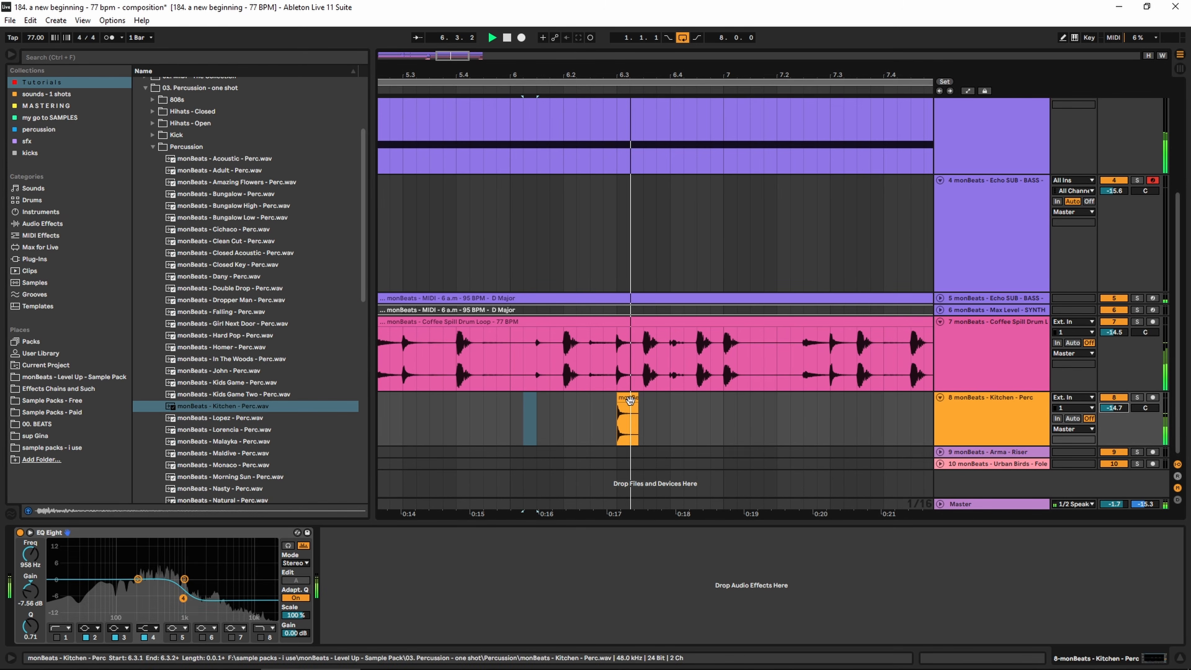
Step: Lower the Kitchen percussion track's volume to -25 dB, move its bar 6 hit into bar 7, and play the beat
{"action": "left_click_drag", "start_coordinate": [1132, 446], "coordinate": [1132, 455]}
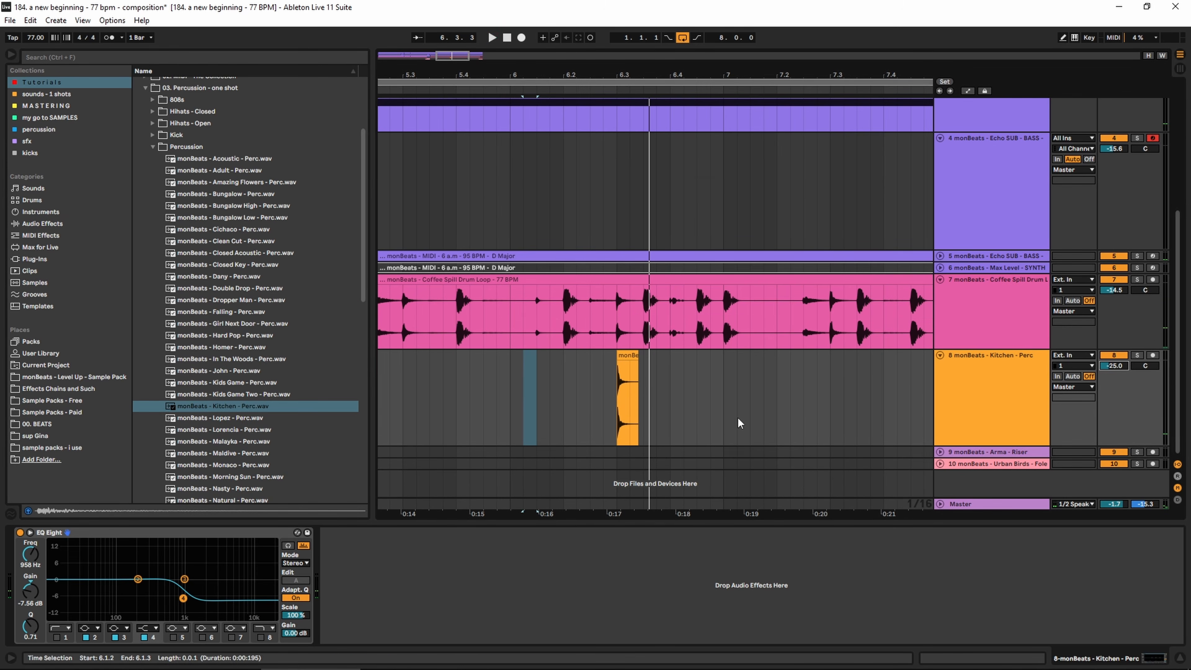
{"action": "left_click_drag", "start_coordinate": [625, 356], "coordinate": [753, 371]}
{"action": "key", "text": "space"}
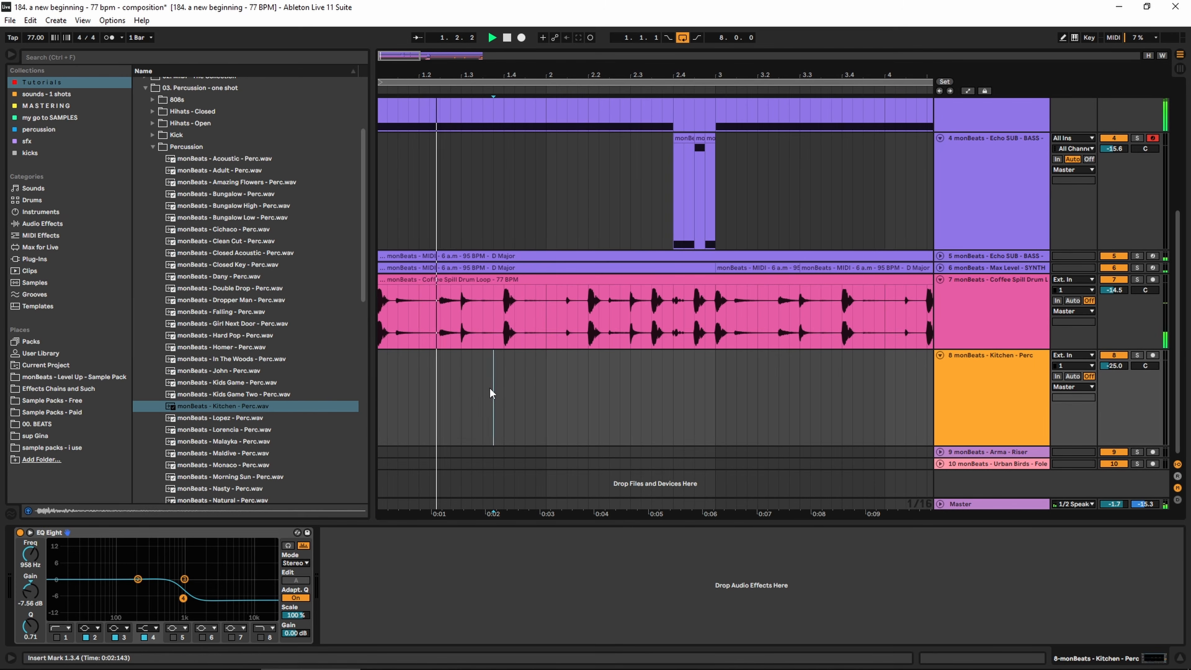
Step: Paste copies of the Kitchen percussion hit at 1.3.4 and 2.4.2 on track 8
{"action": "left_click", "coordinate": [491, 390]}
{"action": "key", "text": "ctrl+v"}
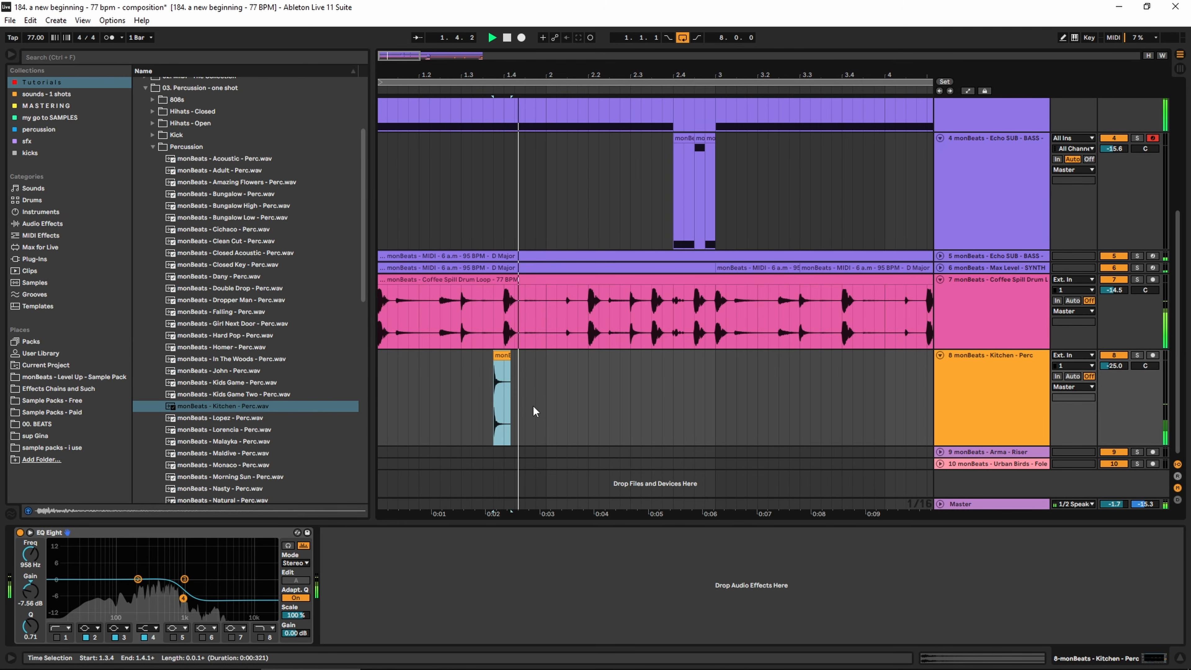
{"action": "left_click", "coordinate": [683, 382]}
{"action": "key", "text": "ctrl+v"}
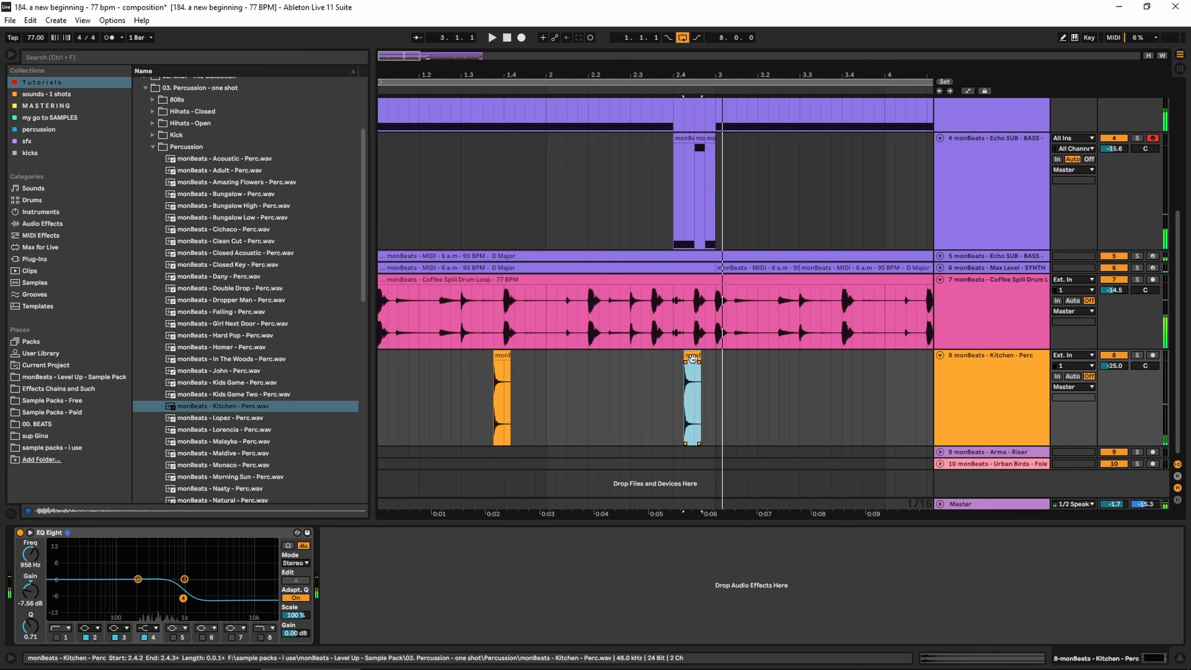
Step: Set the 2.4.2 Kitchen hit's pitch to -3 semitones and gain to -4.73 dB, and play it from 2.3.4
{"action": "key", "text": "shift+Tab"}
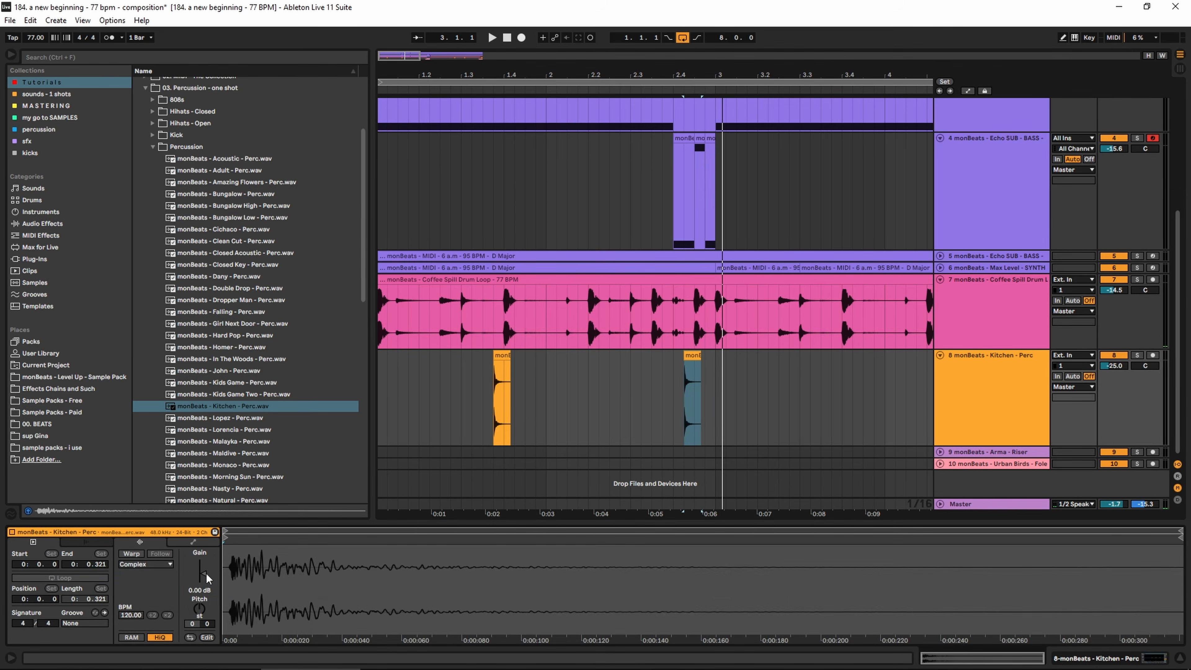
{"action": "left_click_drag", "start_coordinate": [207, 616], "coordinate": [207, 629]}
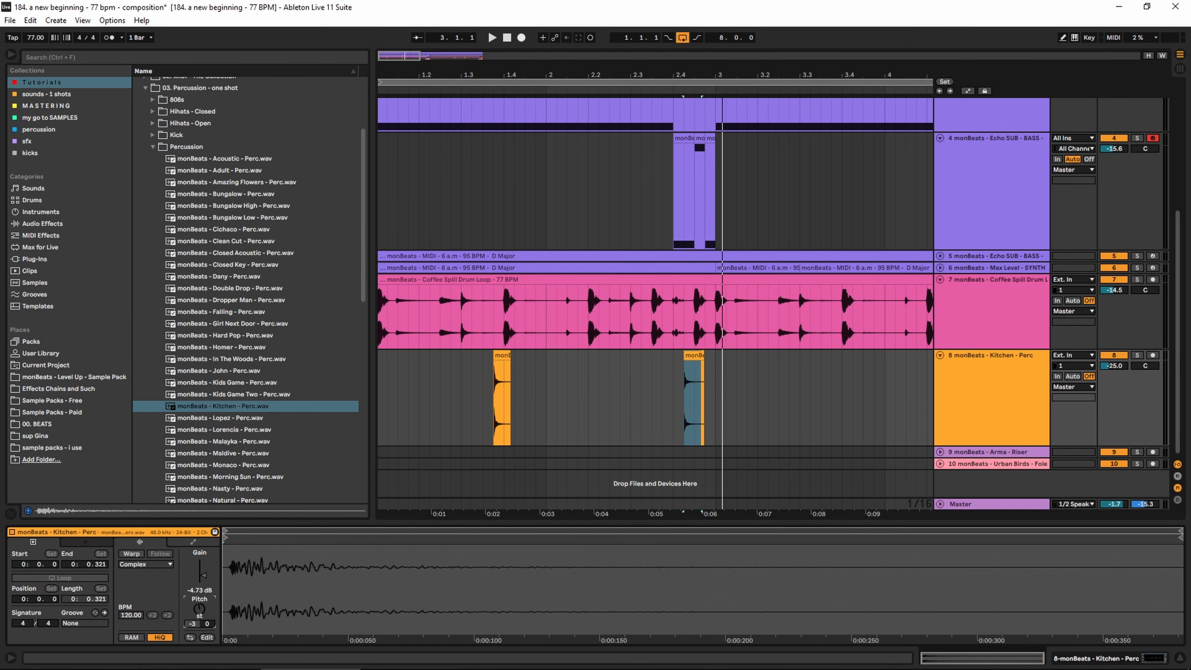
{"action": "left_click", "coordinate": [662, 397]}
{"action": "key", "text": "space"}
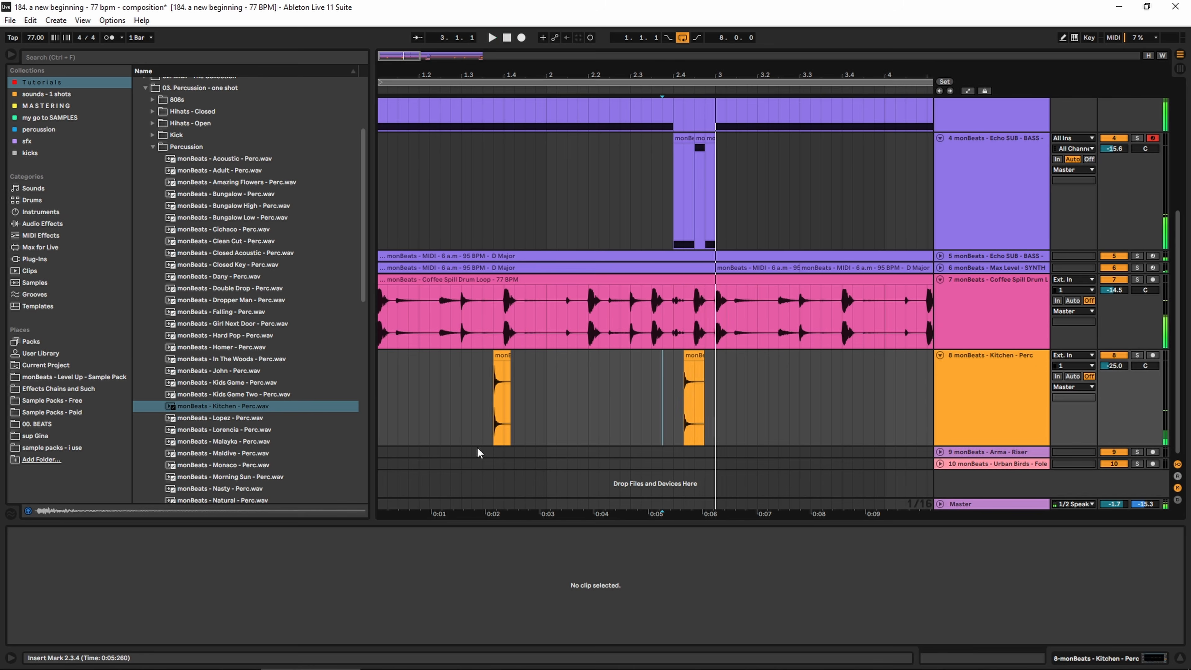
Step: Play from 3.3.4, check the drum loop slice starting at 3.4.3, and place the insert marker at 3.4.1 on the percussion track
{"action": "left_click", "coordinate": [692, 355]}
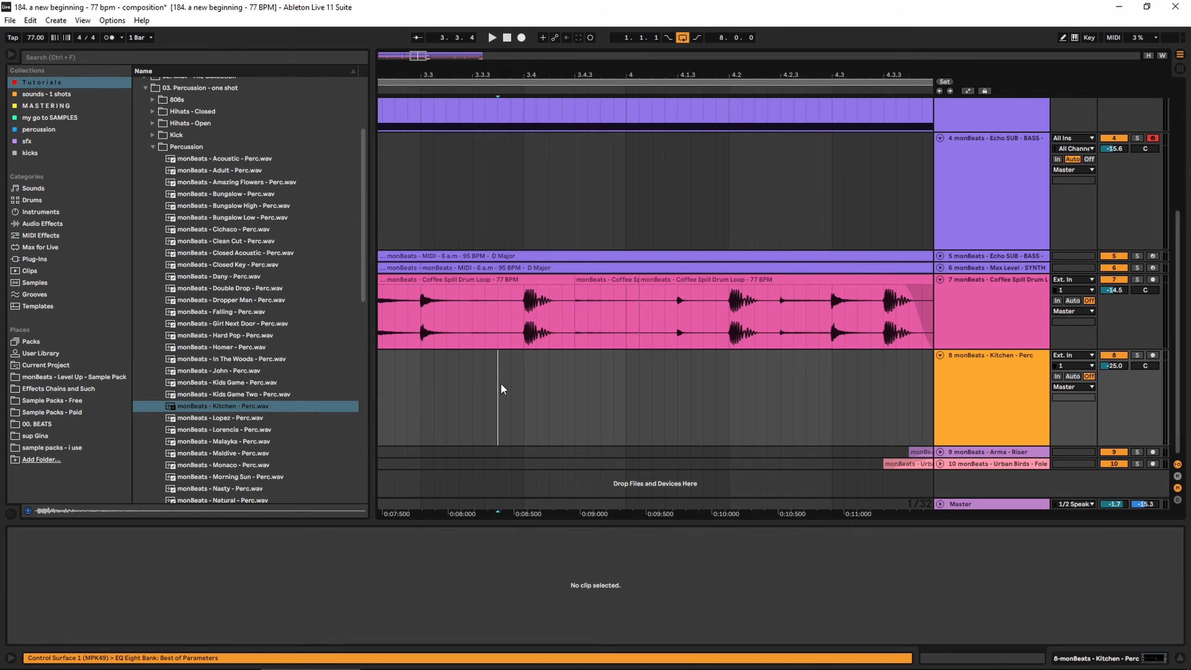
{"action": "key", "text": "space"}
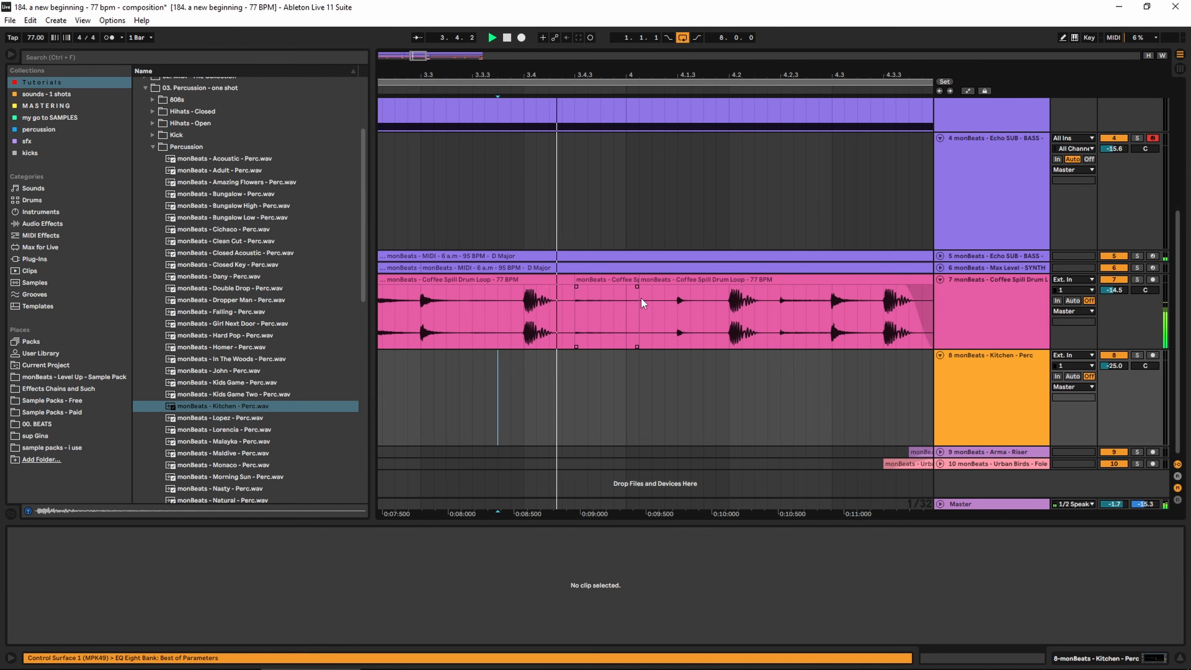
{"action": "left_click", "coordinate": [600, 323]}
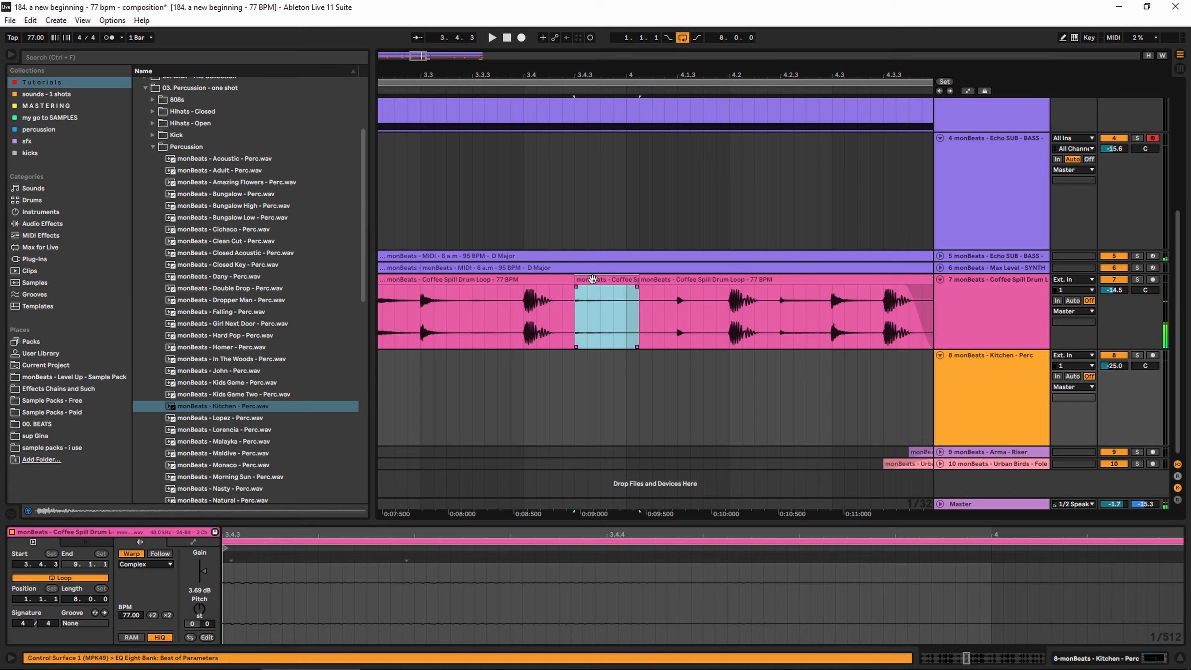
{"action": "key", "text": "space"}
{"action": "left_click", "coordinate": [525, 405]}
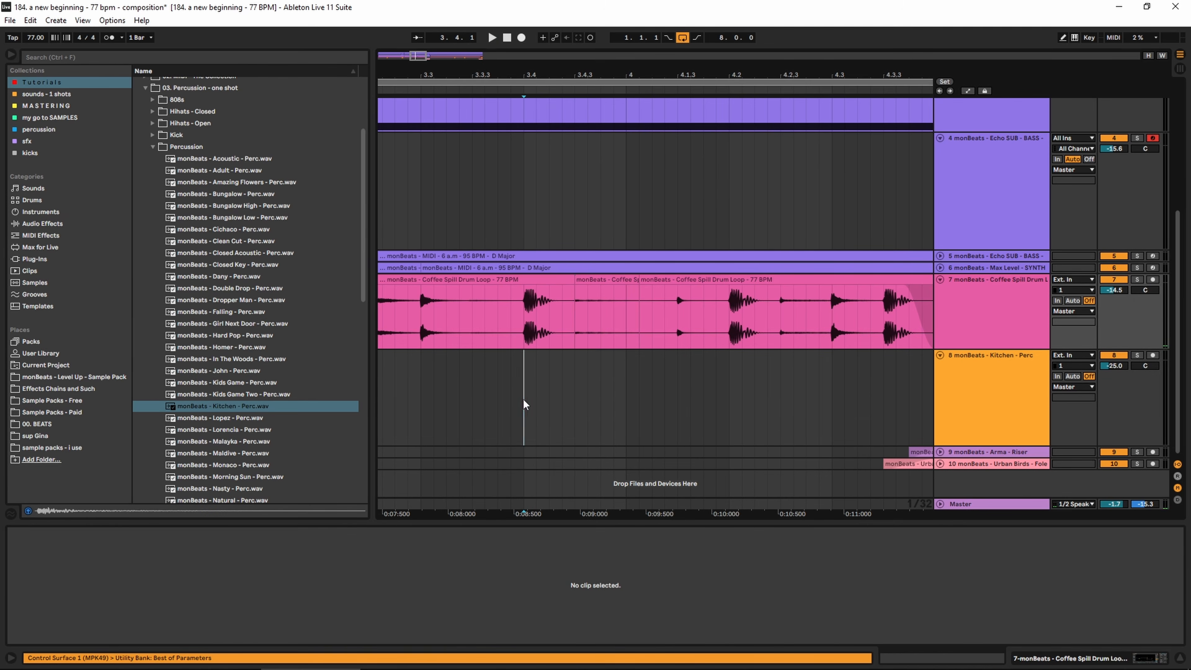
{"action": "key", "text": "space"}
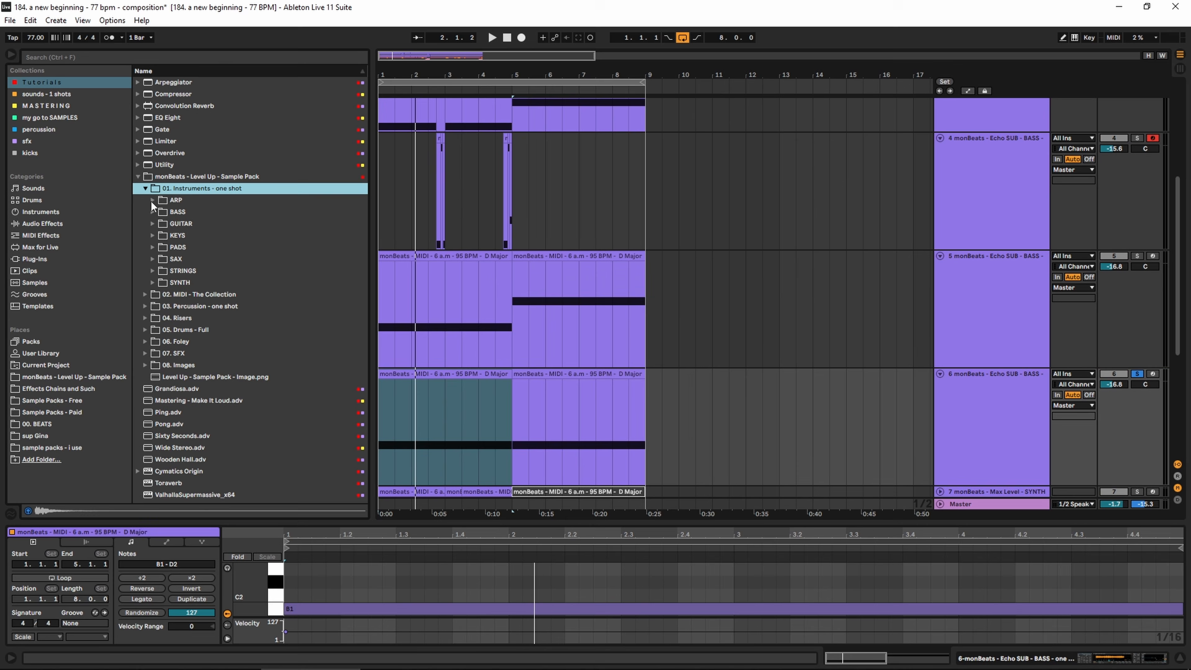
Step: Audition one-shots in the STRINGS folder and load Winter into track 6 in place of the Echo SUB bass sample
{"action": "left_click", "coordinate": [152, 271]}
{"action": "key", "text": "Down"}
{"action": "key", "text": "Down"}
{"action": "key", "text": "Down"}
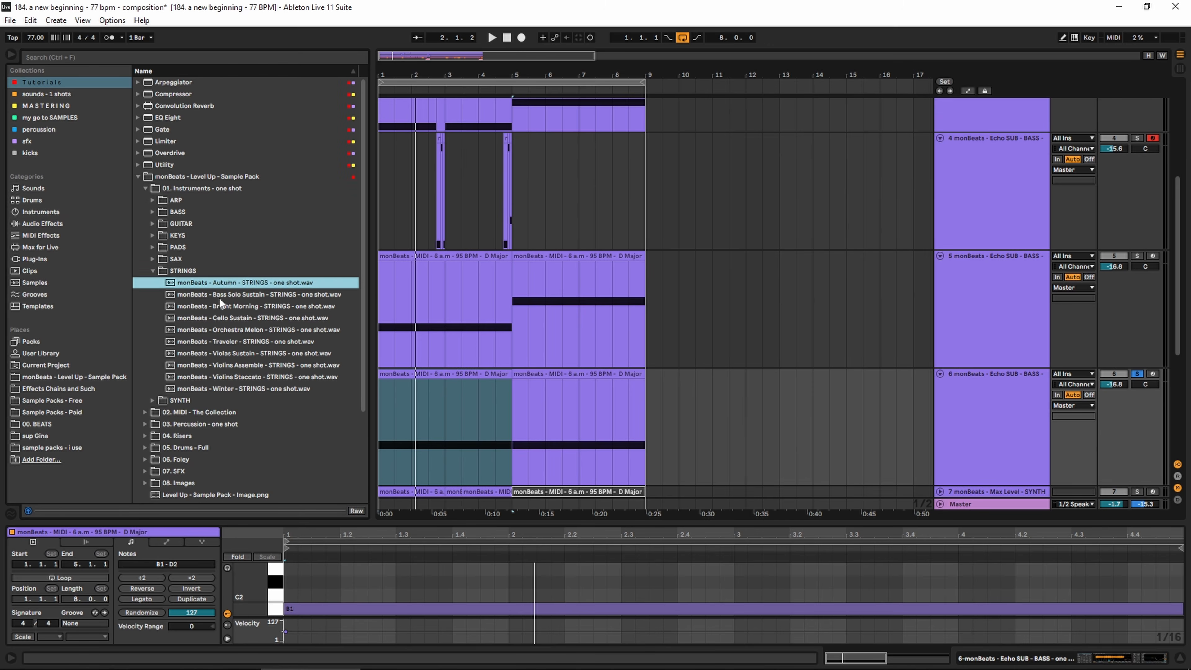
{"action": "left_click", "coordinate": [269, 392]}
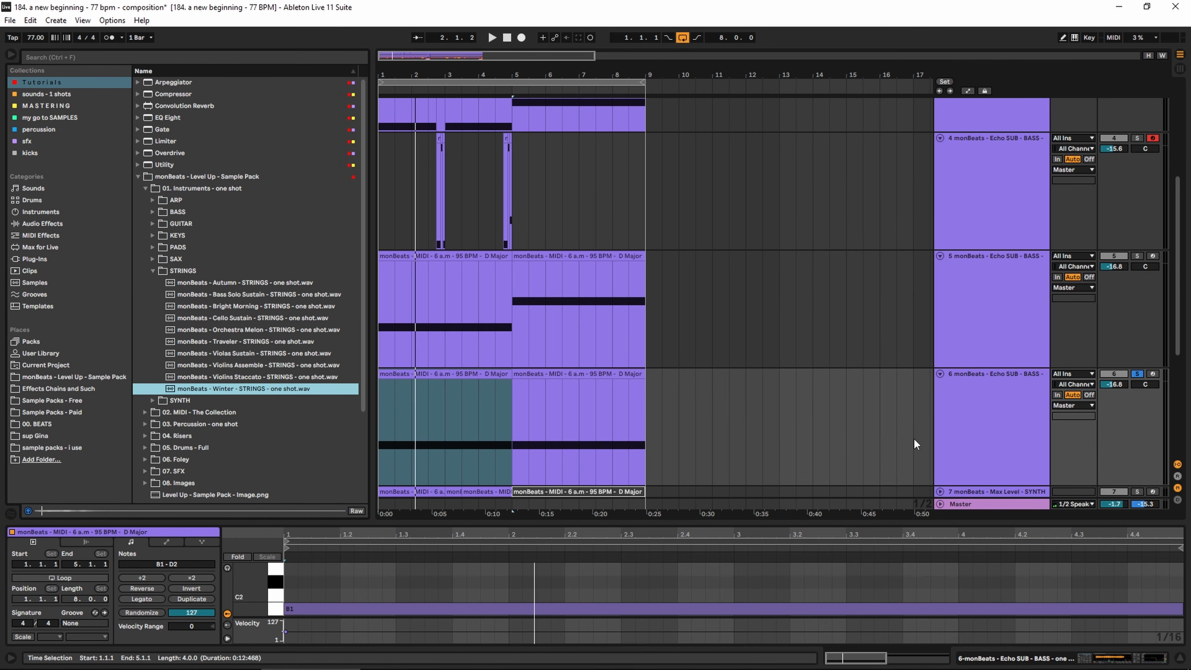
{"action": "double_click", "coordinate": [980, 428]}
{"action": "left_click_drag", "start_coordinate": [222, 388], "coordinate": [306, 566]}
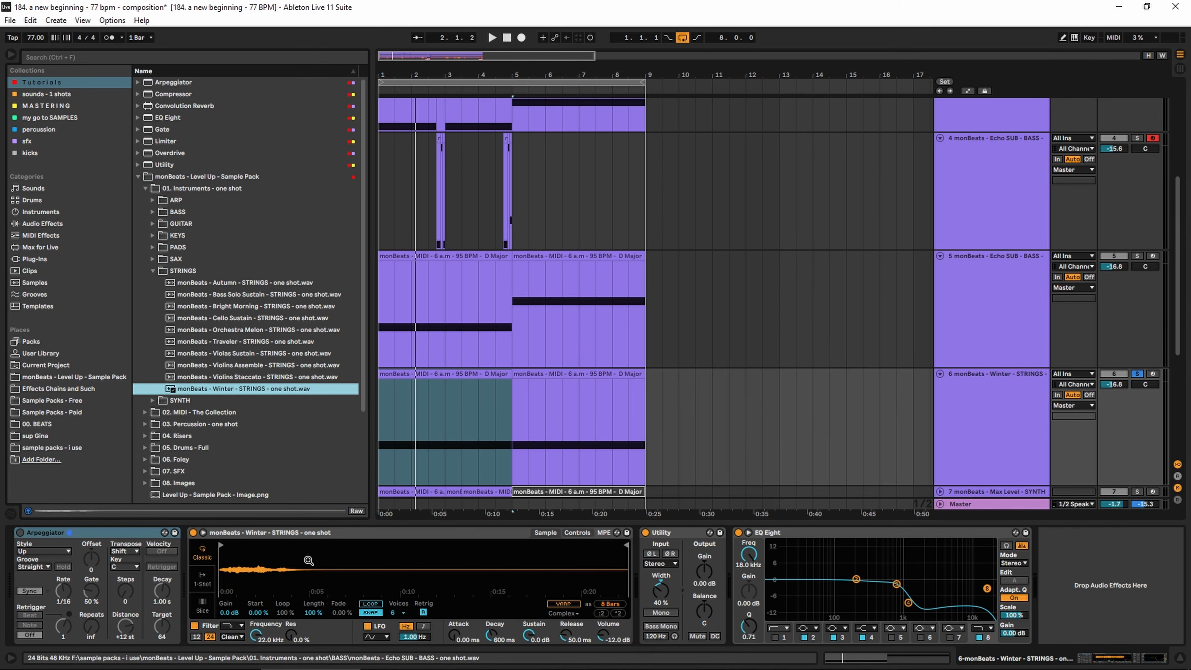
Step: Play the Winter strings track, setting its volume to -12.9 dB, pan to 22R and Utility width to 165%
{"action": "key", "text": "space"}
{"action": "left_click_drag", "start_coordinate": [1115, 384], "coordinate": [1145, 374]}
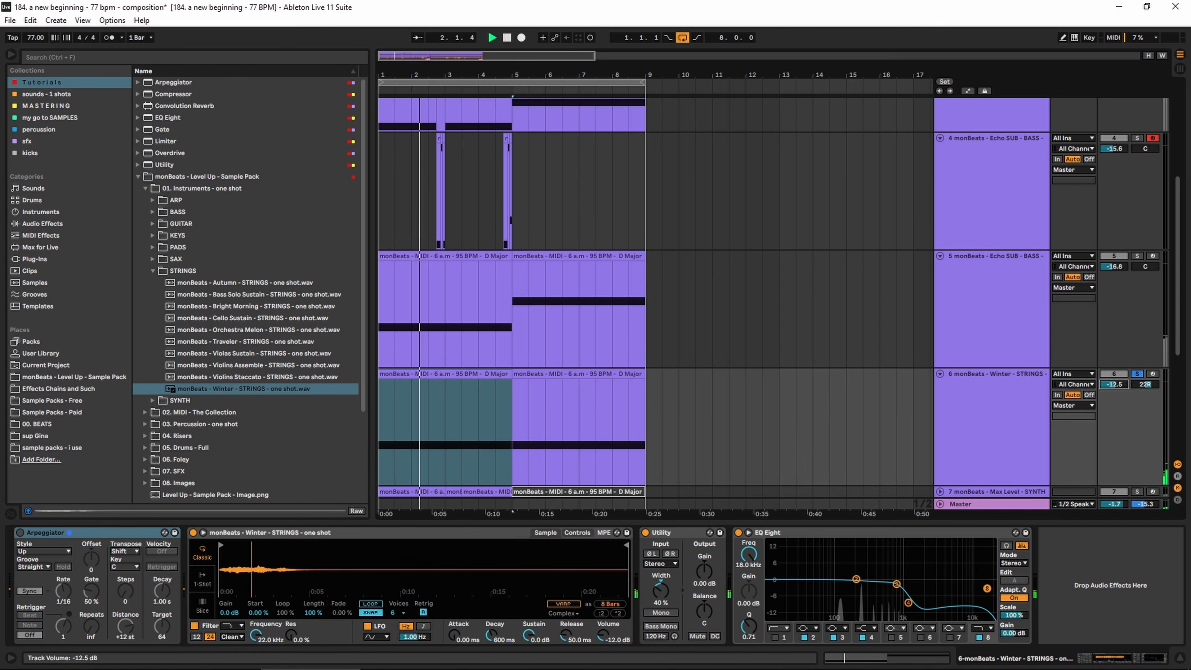
{"action": "left_click_drag", "start_coordinate": [661, 590], "coordinate": [660, 535]}
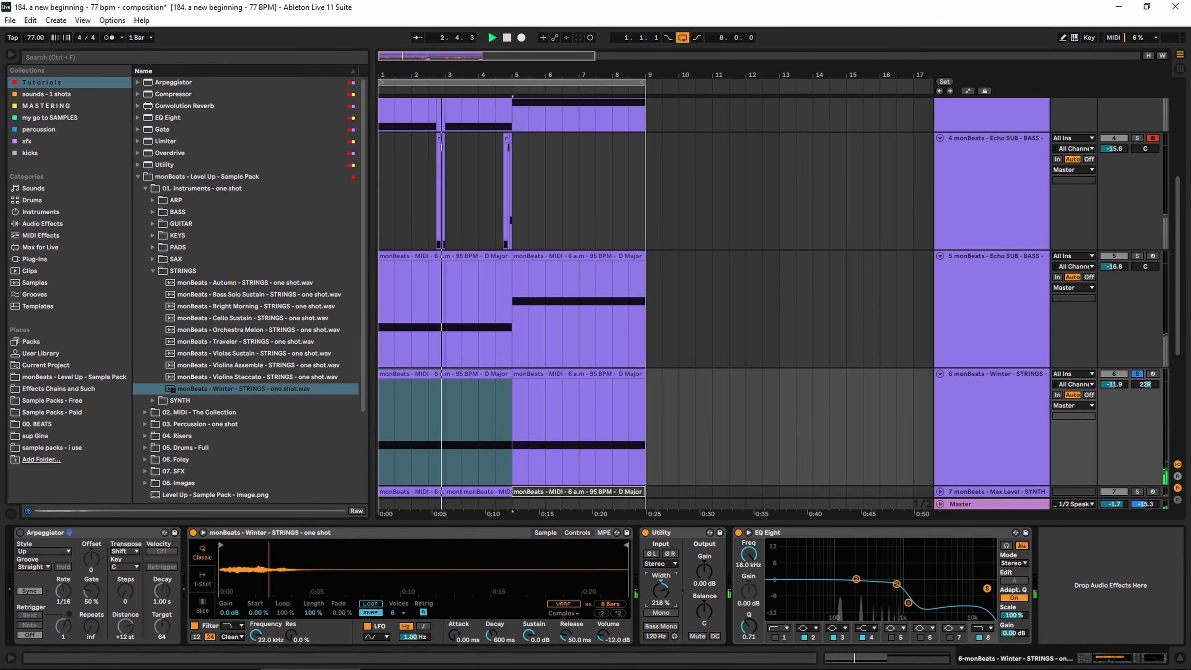
{"action": "scroll", "coordinate": [598, 407], "scroll_direction": "down", "scroll_amount": 2}
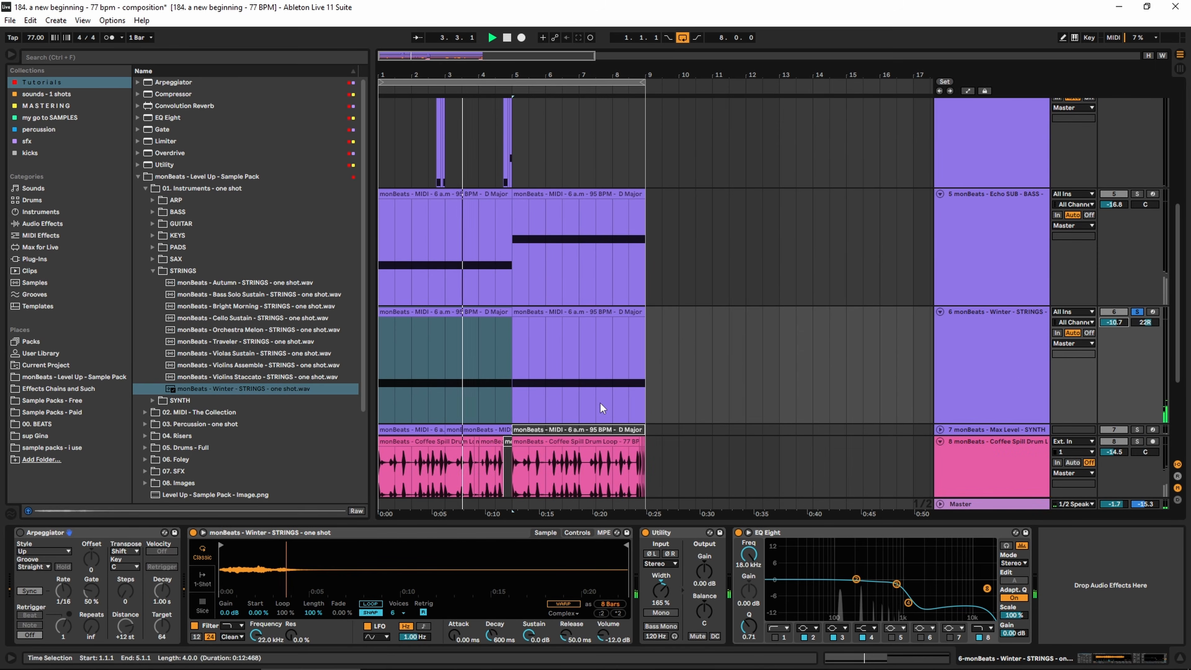
{"action": "left_click", "coordinate": [512, 312]}
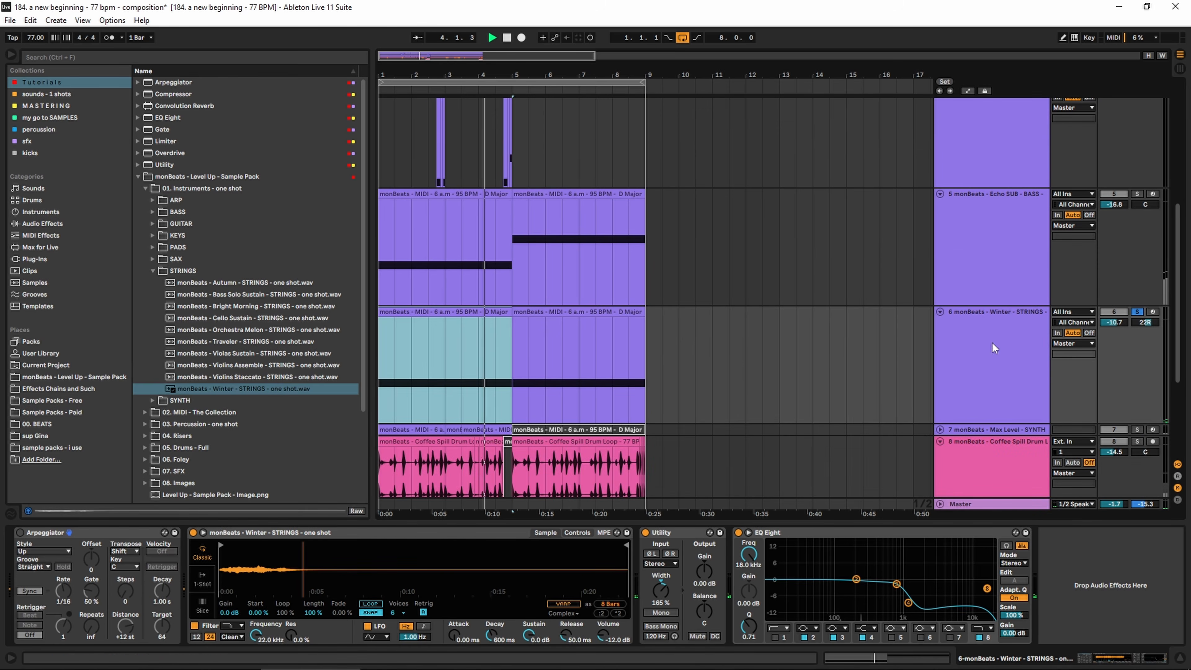
Step: Add the Sixty Seconds reverb preset to the Winter strings track and play it
{"action": "scroll", "coordinate": [188, 451], "scroll_direction": "down", "scroll_amount": 4}
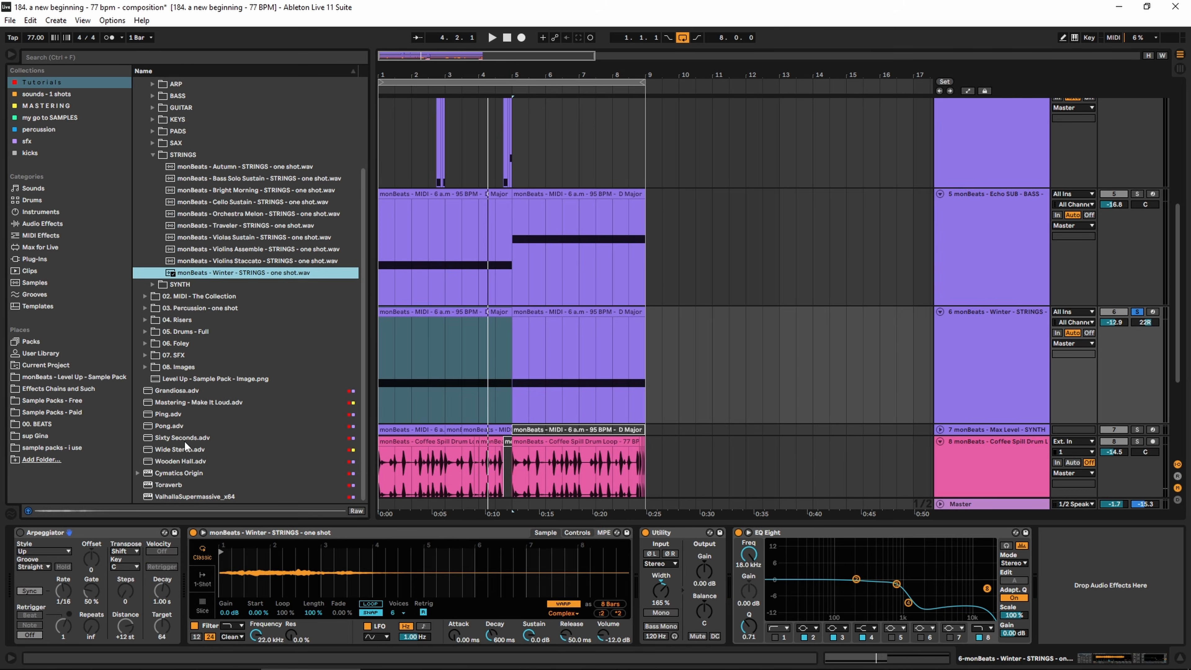
{"action": "double_click", "coordinate": [185, 440]}
{"action": "key", "text": "space"}
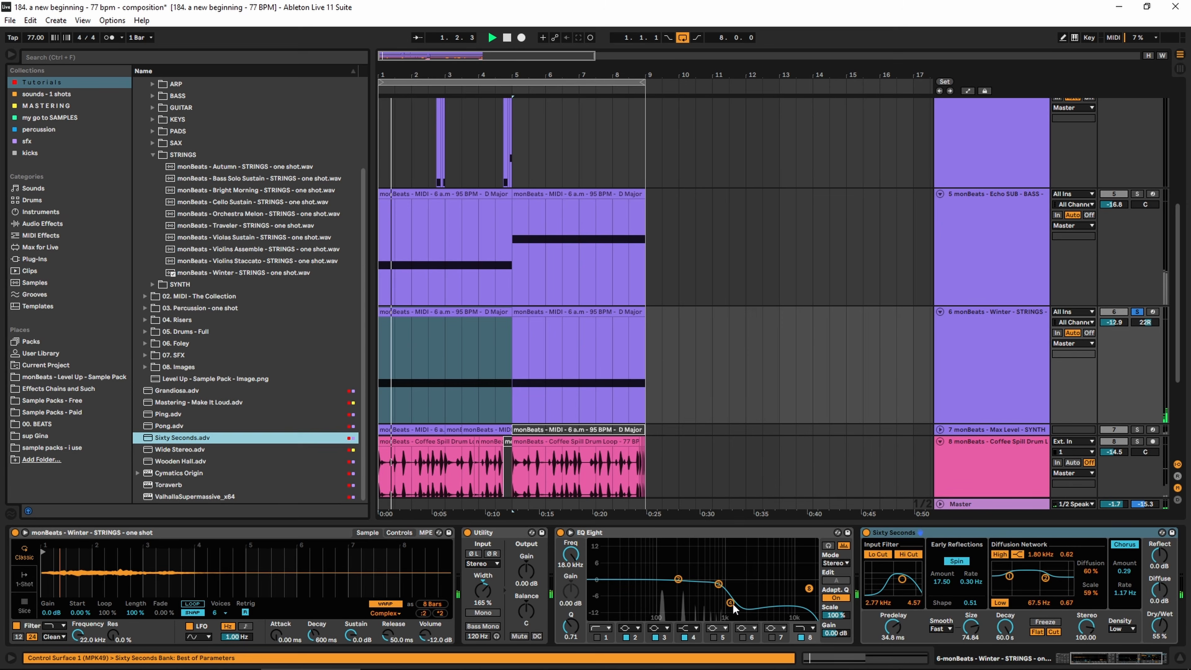
Step: Shape the strings' EQ Eight: band 8 at 16.3 kHz, band 1 low cut at 15.3 Hz, and band 2 at 163 Hz with -1.86 dB
{"action": "left_click_drag", "start_coordinate": [731, 603], "coordinate": [729, 598]}
{"action": "left_click_drag", "start_coordinate": [810, 588], "coordinate": [807, 588]}
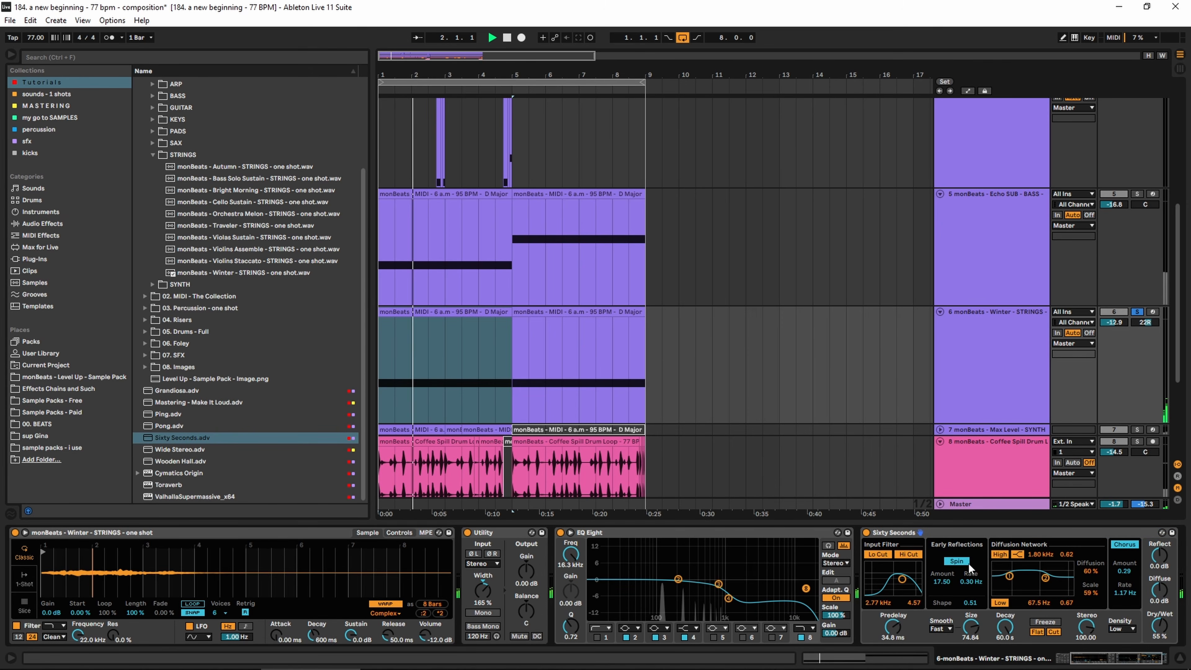
{"action": "left_click", "coordinate": [597, 637]}
{"action": "left_click_drag", "start_coordinate": [603, 588], "coordinate": [603, 617]}
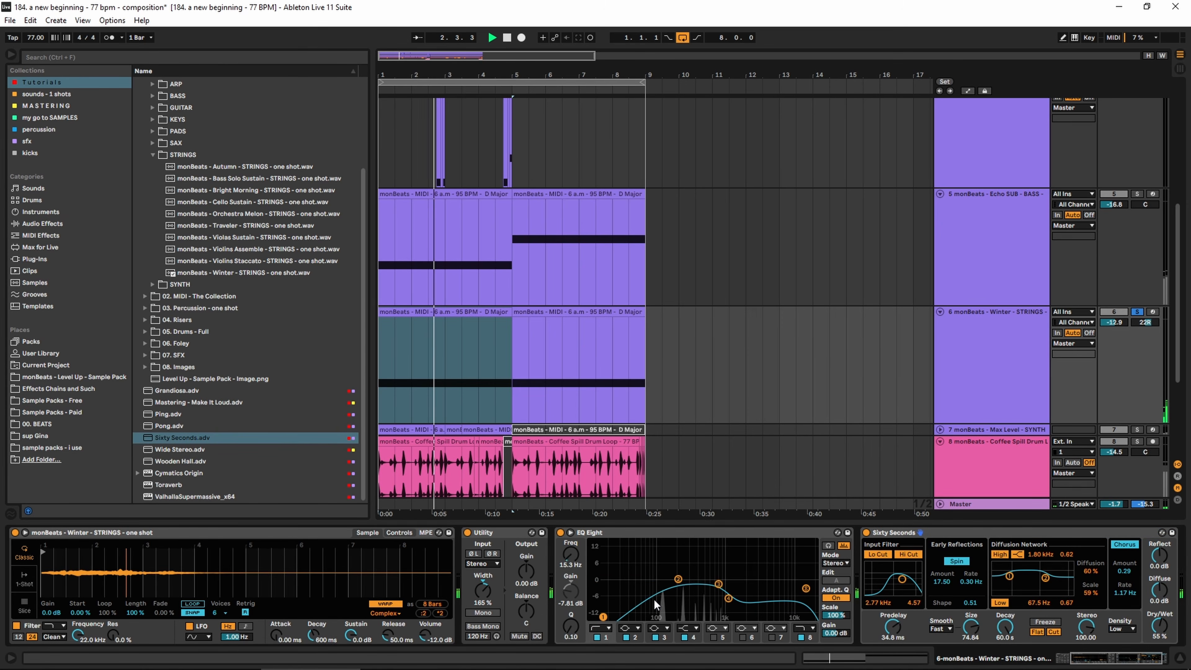
{"action": "left_click_drag", "start_coordinate": [678, 579], "coordinate": [672, 585]}
Step: Play the full mix from the start and raise the Winter strings track's volume to -9.9 dB
{"action": "key", "text": "Home"}
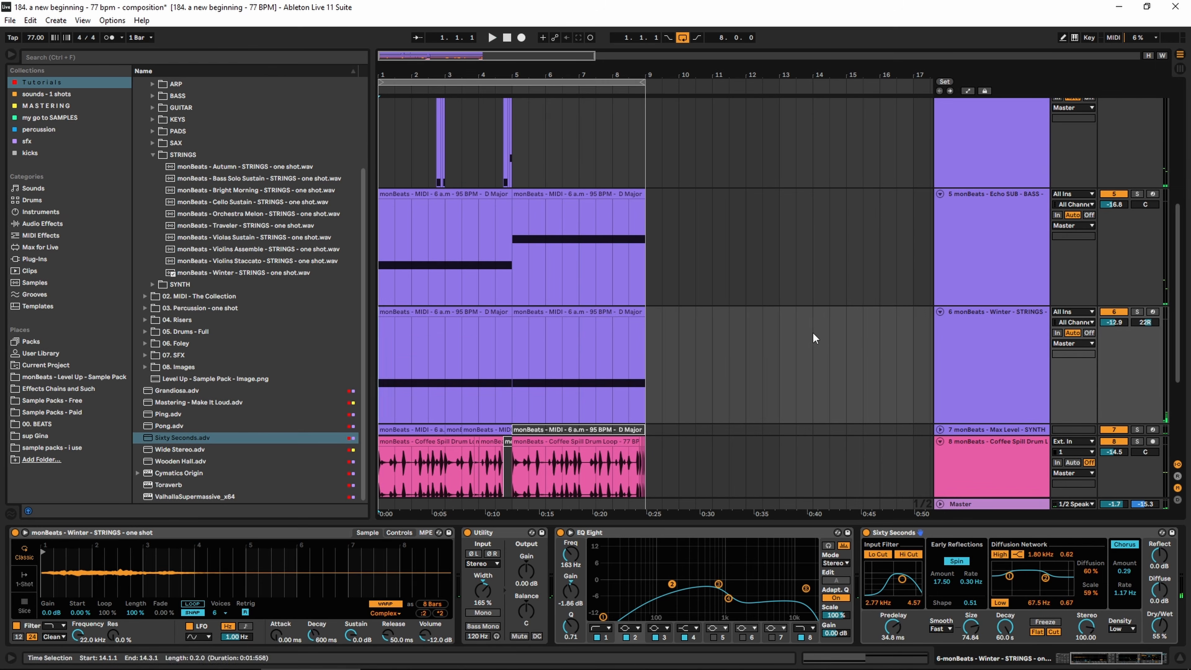
{"action": "key", "text": "space"}
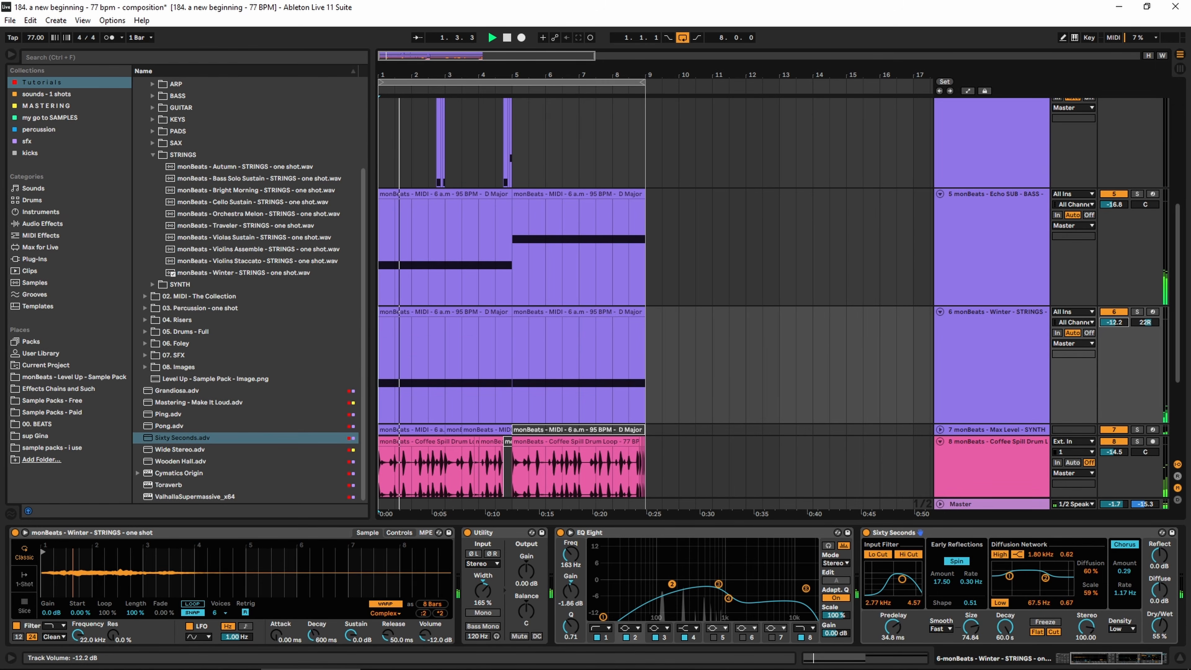
{"action": "left_click", "coordinate": [500, 323]}
{"action": "left_click", "coordinate": [533, 323]}
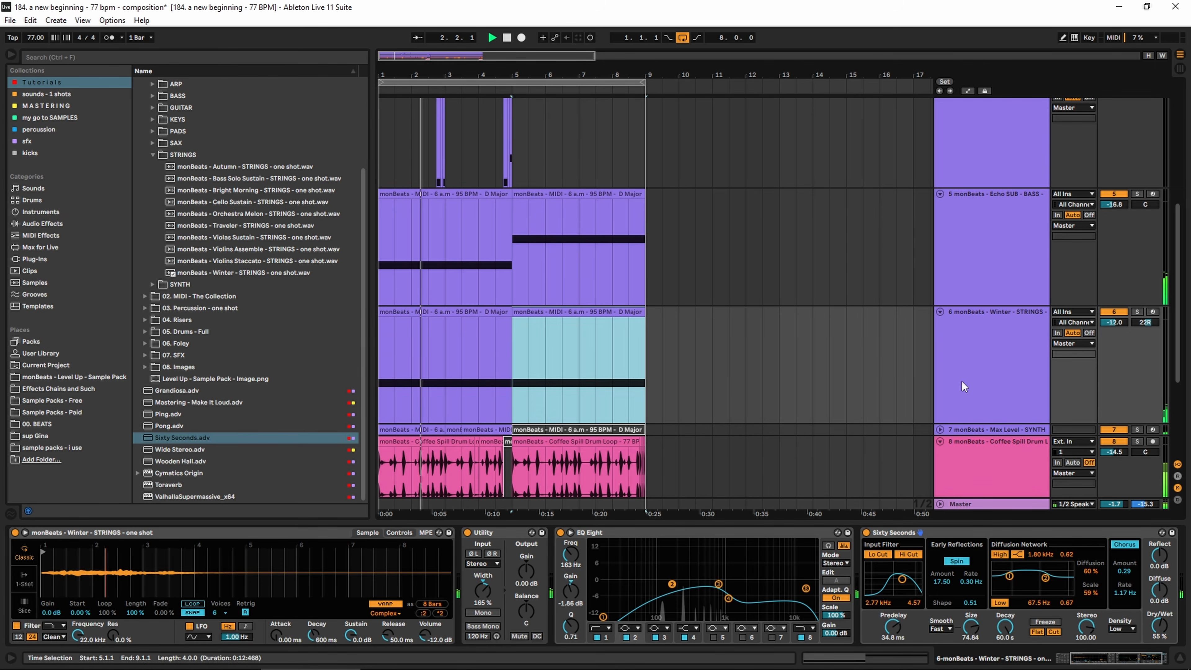
{"action": "left_click_drag", "start_coordinate": [1114, 322], "coordinate": [1114, 314]}
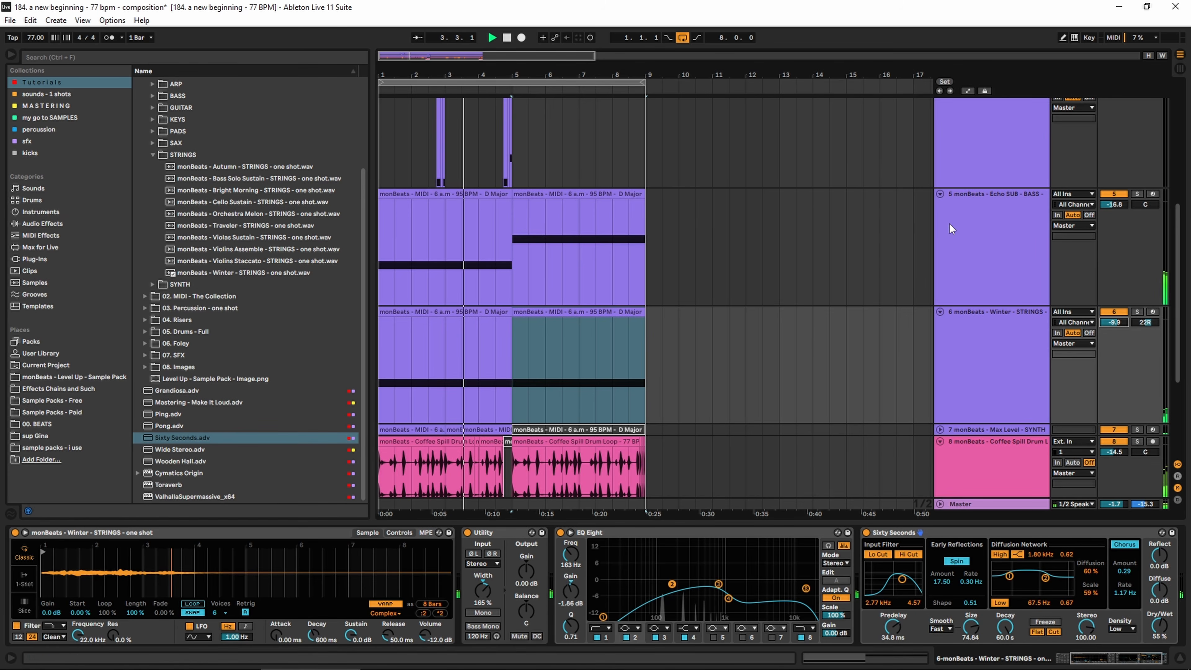
Step: Collapse the three bass tracks 5, 4 and 3 in the arrangement
{"action": "left_click", "coordinate": [940, 194]}
{"action": "scroll", "coordinate": [848, 229], "scroll_direction": "up", "scroll_amount": 4}
{"action": "left_click", "coordinate": [940, 227]}
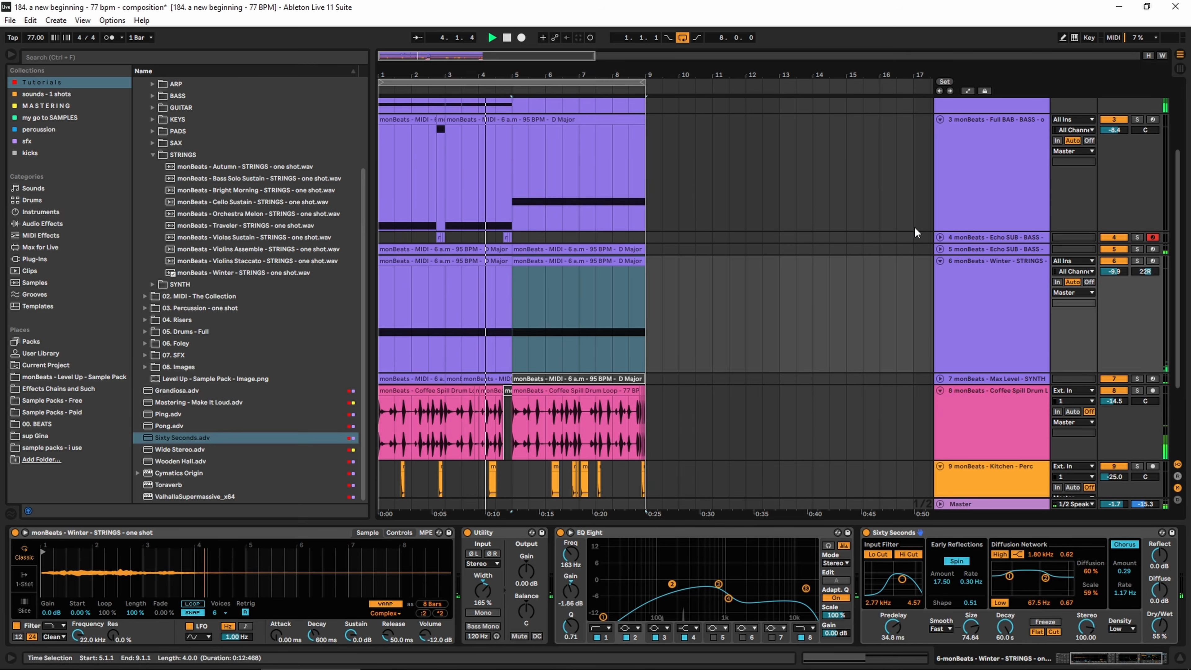
{"action": "scroll", "coordinate": [991, 230], "scroll_direction": "up", "scroll_amount": 2}
{"action": "left_click", "coordinate": [940, 182]}
Step: Adjust the upper bands of the EQ Eight on the Coffee Spill drum loop track
{"action": "left_click", "coordinate": [989, 401]}
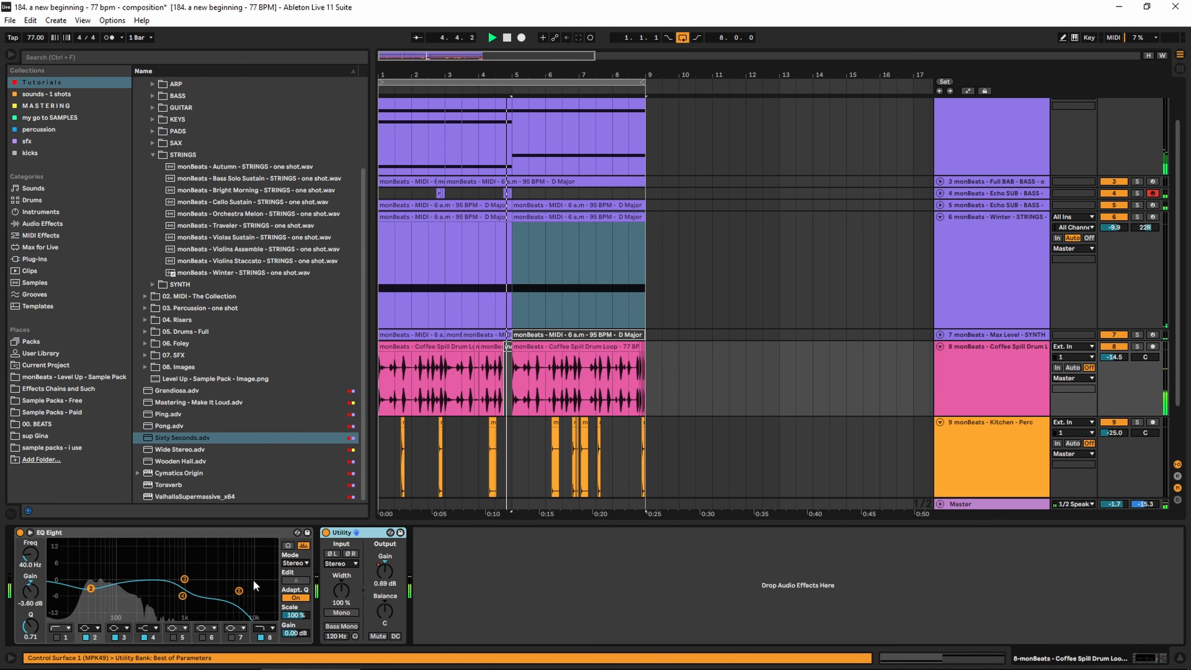
{"action": "left_click", "coordinate": [182, 596]}
{"action": "left_click_drag", "start_coordinate": [182, 596], "coordinate": [241, 591]}
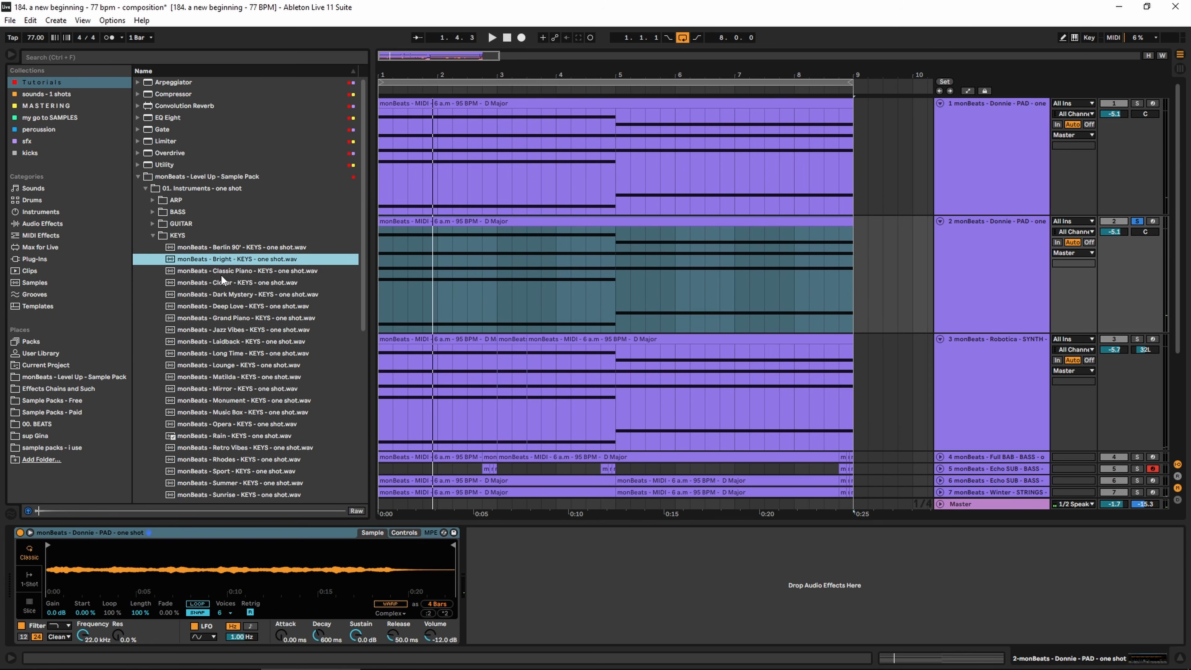
Step: Audition the KEYS one-shots from Classic Piano through Grand Piano
{"action": "left_click", "coordinate": [222, 271]}
{"action": "left_click", "coordinate": [223, 283]}
{"action": "left_click", "coordinate": [225, 294]}
{"action": "left_click", "coordinate": [227, 305]}
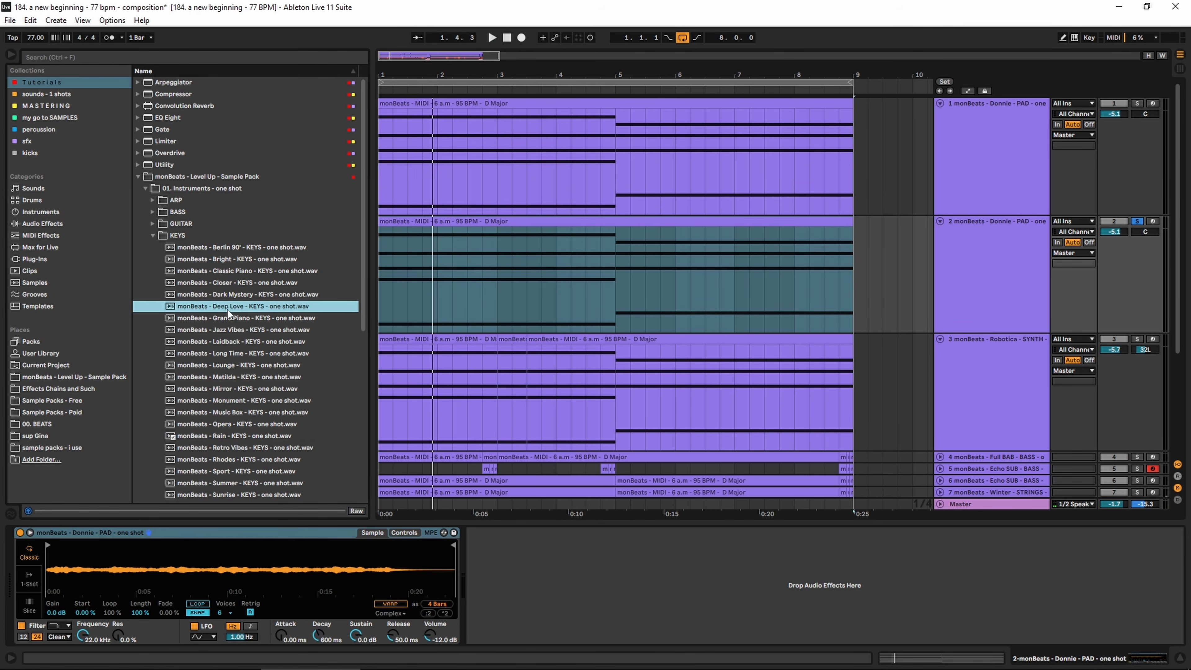
{"action": "left_click", "coordinate": [229, 318]}
Step: Replace the Donnie pad sample on track 2 with Grand Piano, play it, and lower the track's volume to -11.9 dB
{"action": "left_click", "coordinate": [669, 299]}
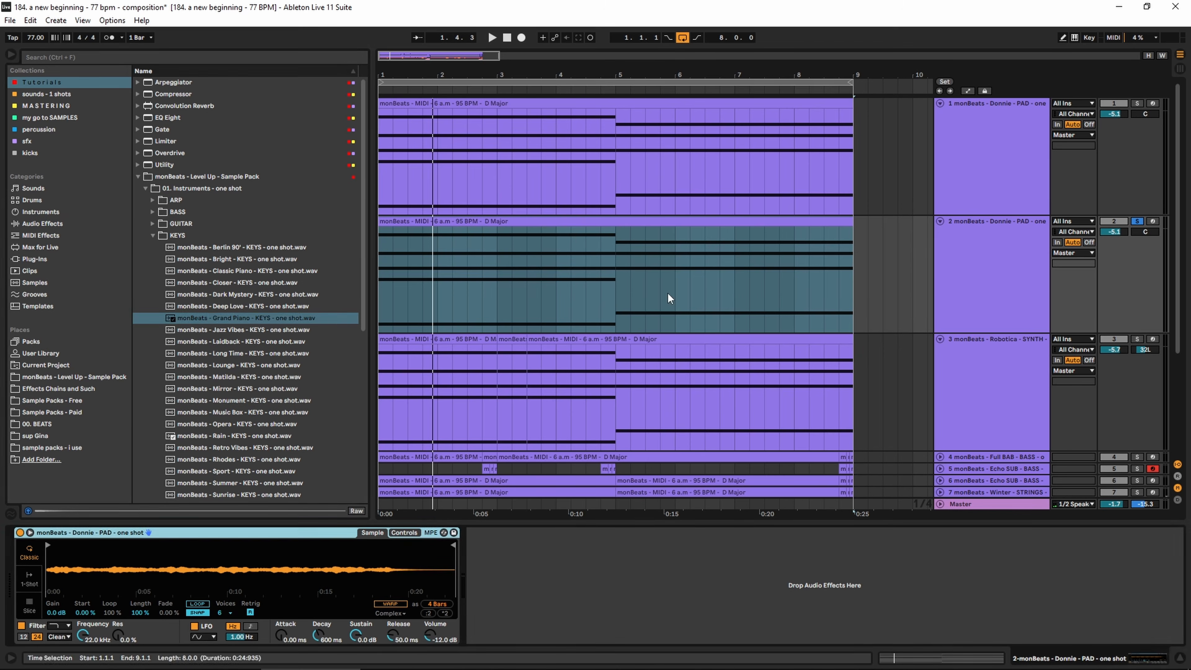
{"action": "double_click", "coordinate": [261, 321]}
{"action": "key", "text": "space"}
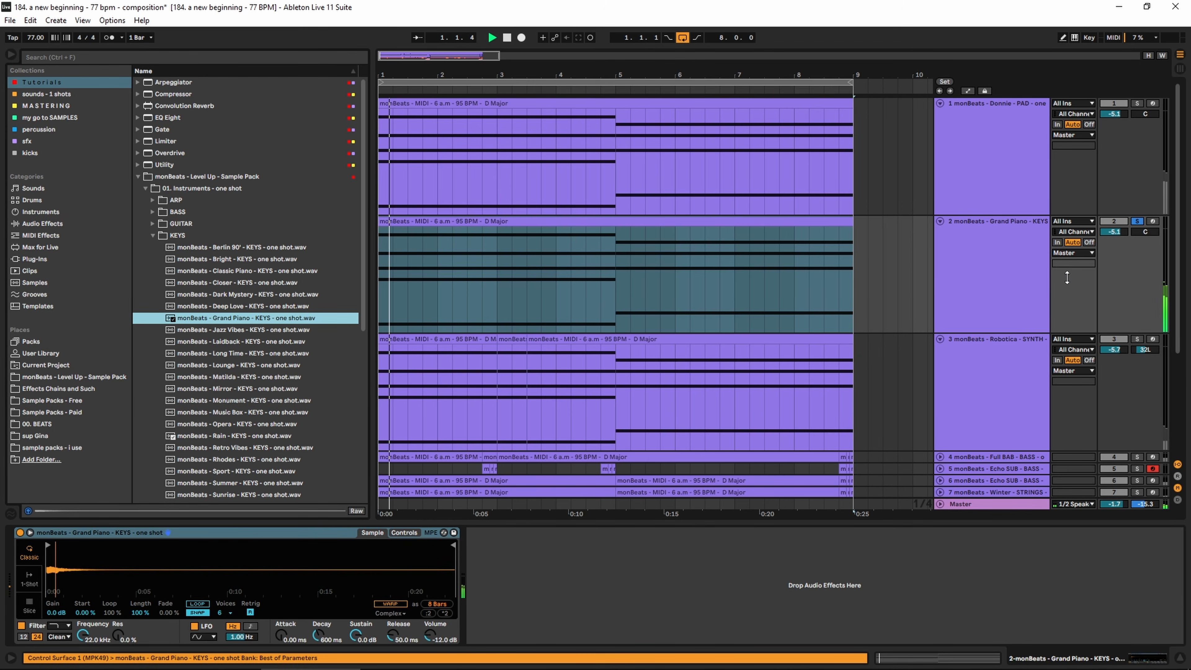
{"action": "left_click_drag", "start_coordinate": [1124, 235], "coordinate": [1125, 249]}
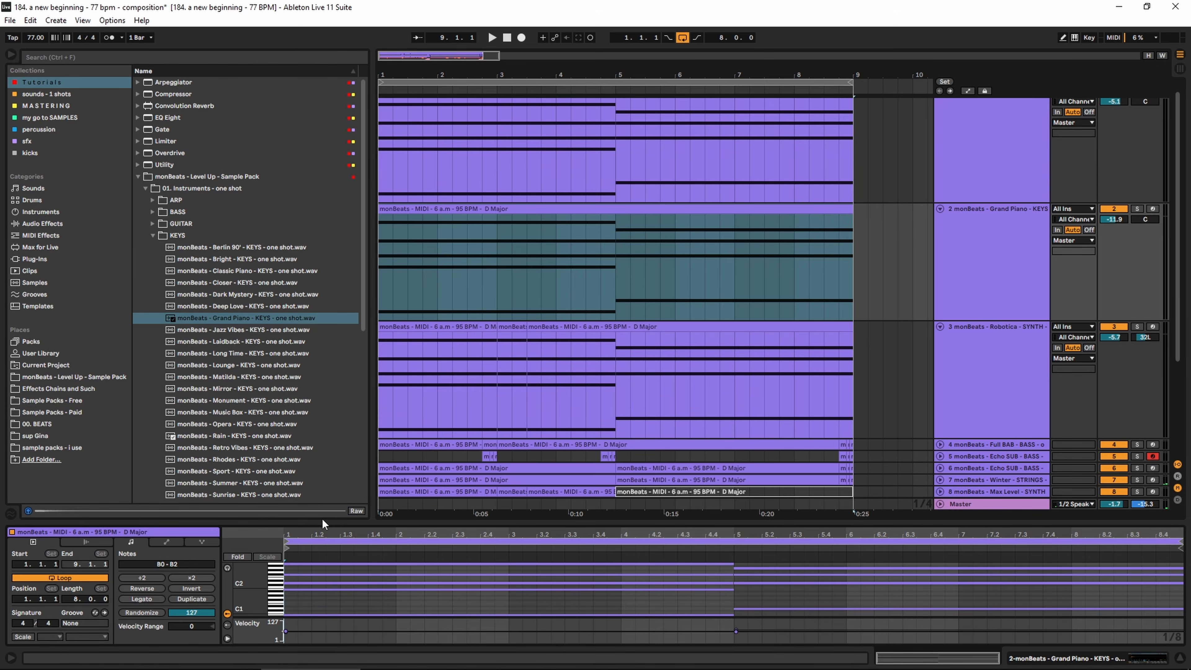
Step: Draw a track volume envelope on the Grand Piano clip, fading in from 64.7 % to full by about 1.4, and play it
{"action": "left_click_drag", "start_coordinate": [324, 522], "coordinate": [353, 355]}
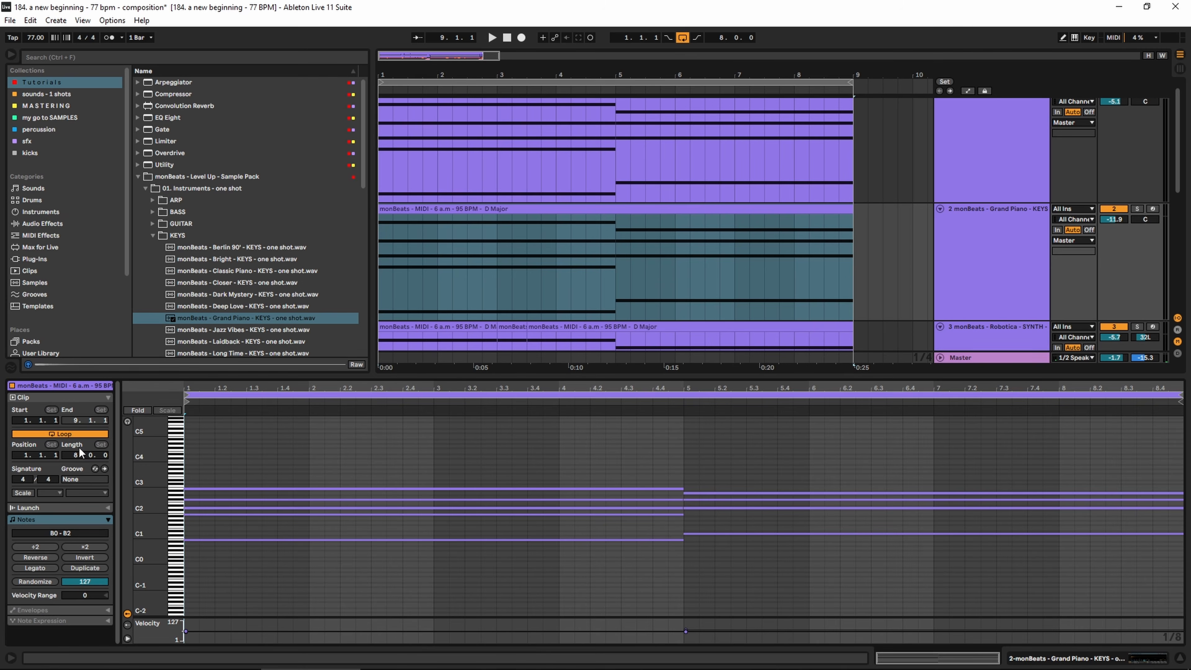
{"action": "left_click", "coordinate": [32, 612]}
{"action": "left_click", "coordinate": [107, 611]}
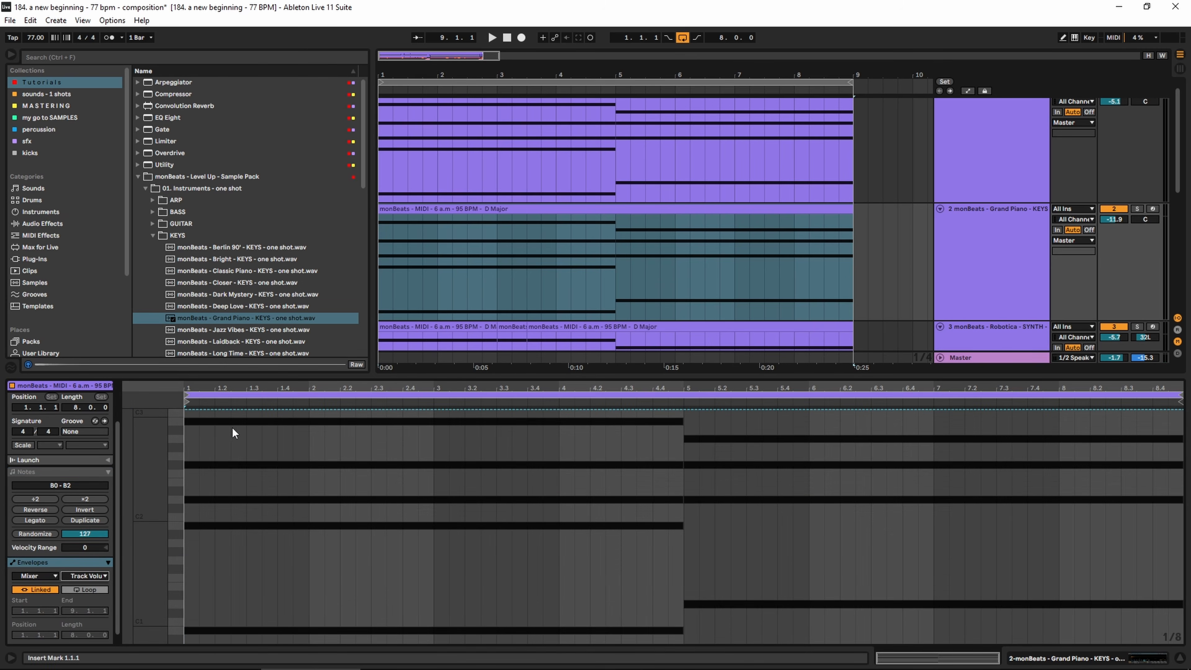
{"action": "left_click", "coordinate": [278, 410]}
{"action": "left_click_drag", "start_coordinate": [185, 410], "coordinate": [185, 491]}
{"action": "key", "text": "space"}
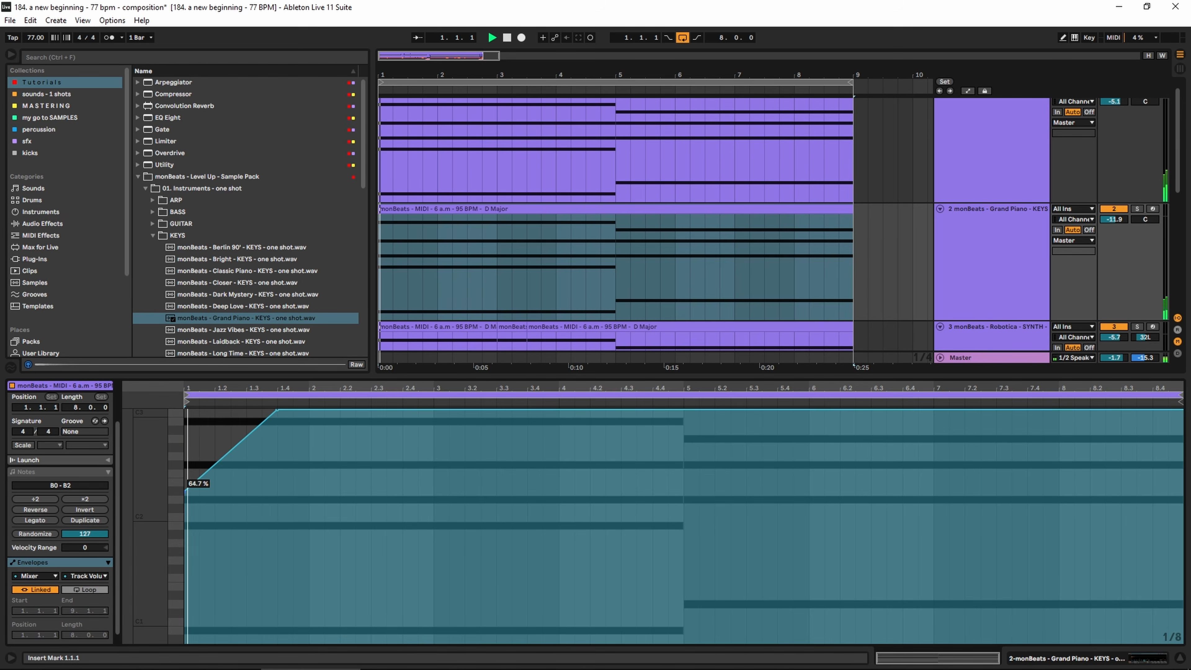
Step: Insert an audio track below the Coffee Spill drum loop, place the Adult percussion one-shot at 1.3, and set its volume to -20.6 dB
{"action": "scroll", "coordinate": [389, 226], "scroll_direction": "up", "scroll_amount": 3}
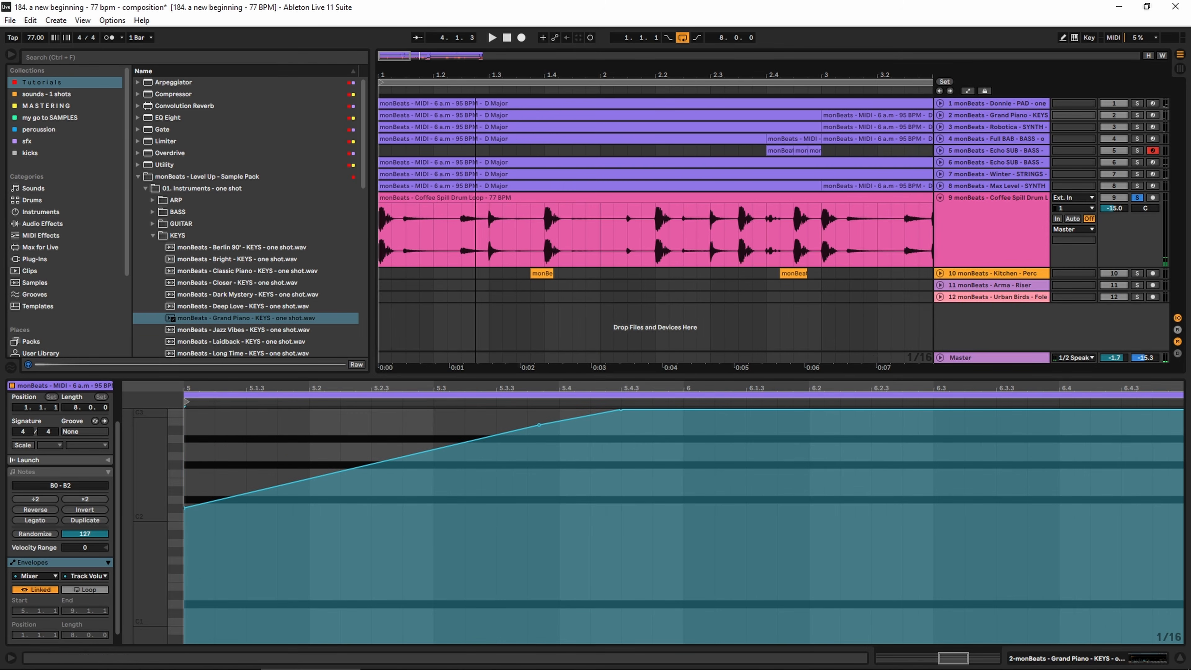
{"action": "left_click", "coordinate": [560, 226]}
{"action": "key", "text": "space"}
{"action": "left_click", "coordinate": [500, 228]}
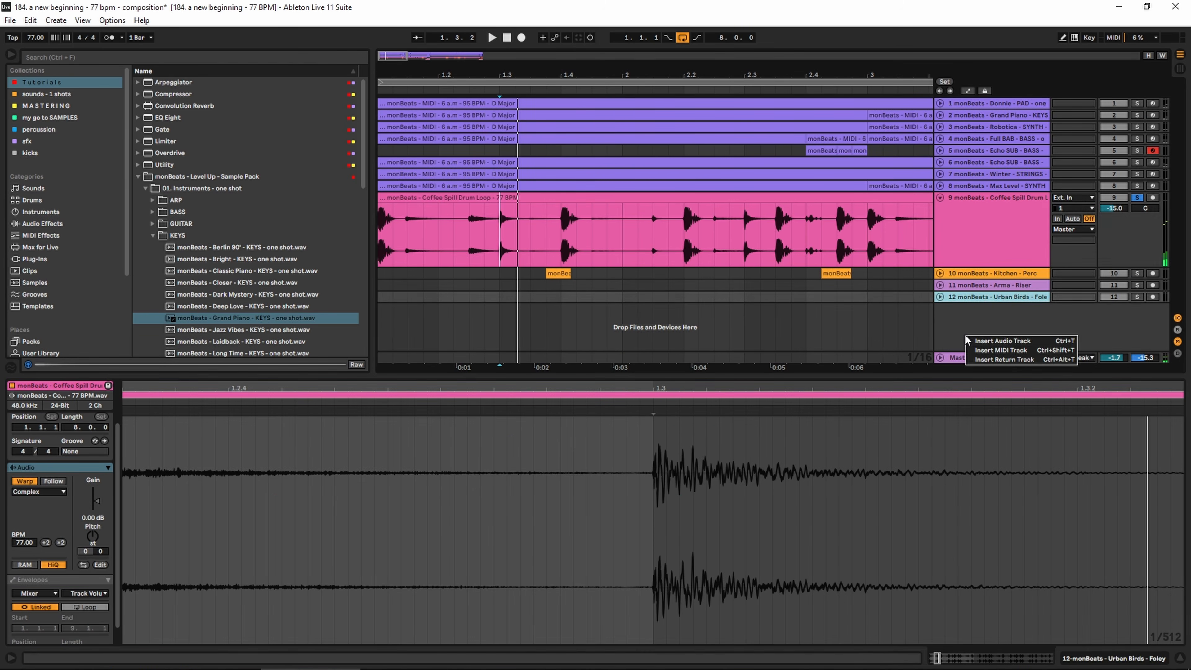
{"action": "left_click", "coordinate": [218, 170]}
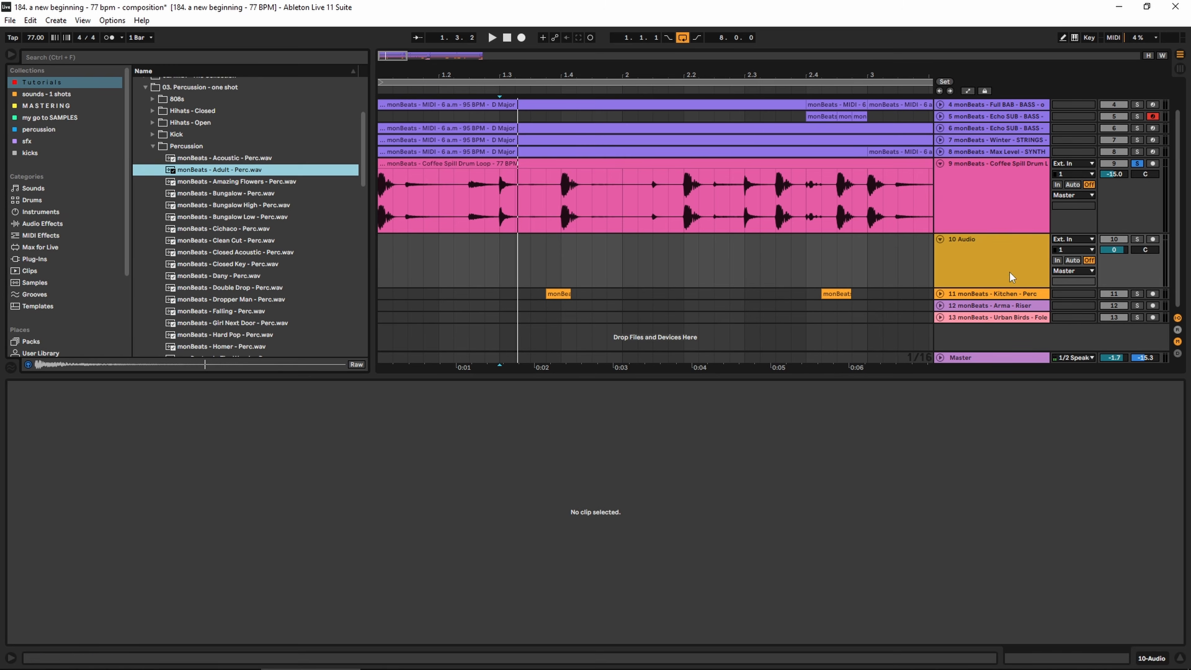
{"action": "left_click_drag", "start_coordinate": [1114, 250], "coordinate": [1113, 262]}
{"action": "left_click_drag", "start_coordinate": [251, 176], "coordinate": [501, 256]}
{"action": "left_click_drag", "start_coordinate": [1115, 249], "coordinate": [1118, 256]}
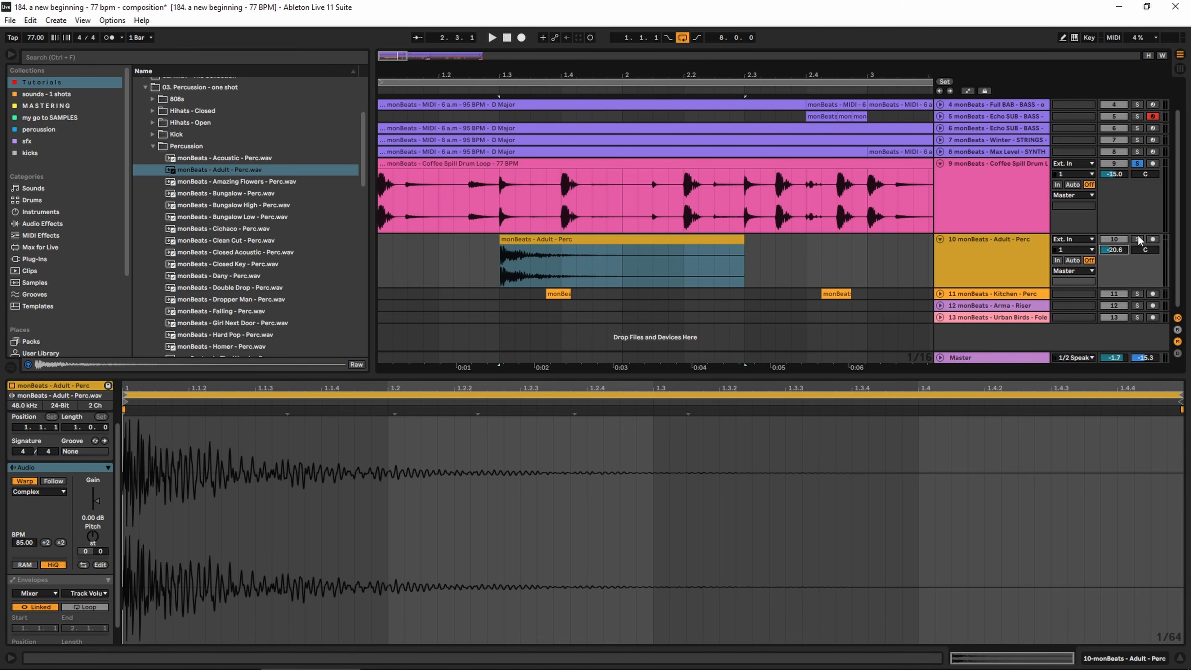
Step: Audition the Adult percussion hit soloed together with the Coffee Spill drum loop
{"action": "key", "text": "space"}
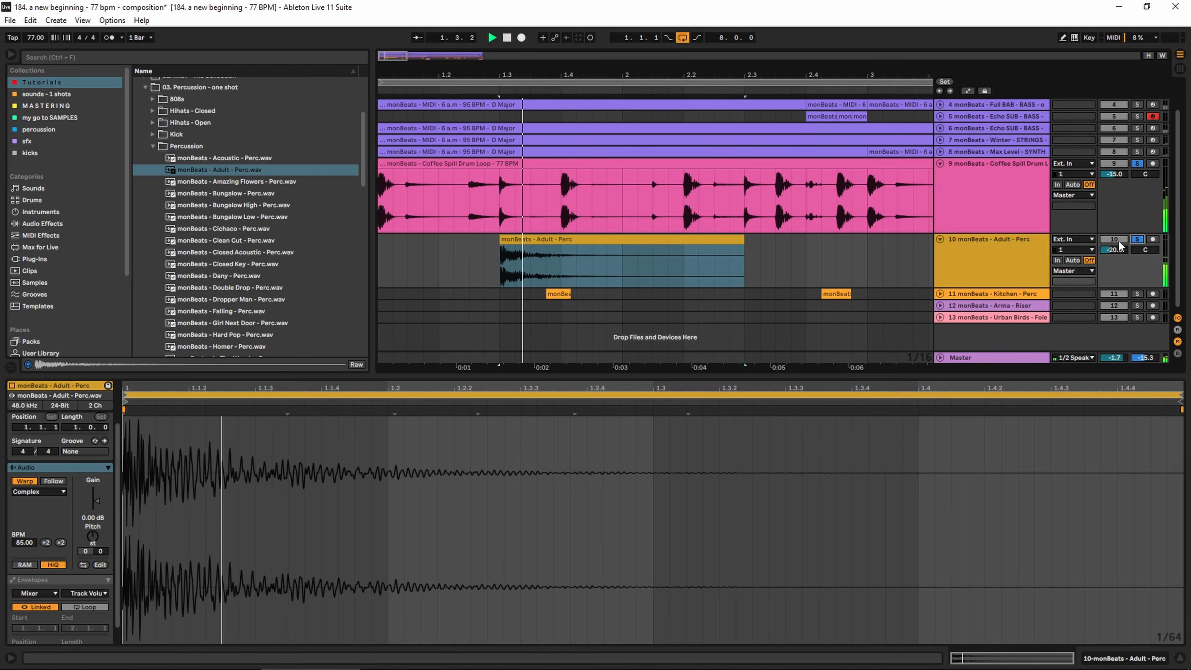
{"action": "left_click", "coordinate": [1134, 240]}
{"action": "left_click", "coordinate": [1137, 163]}
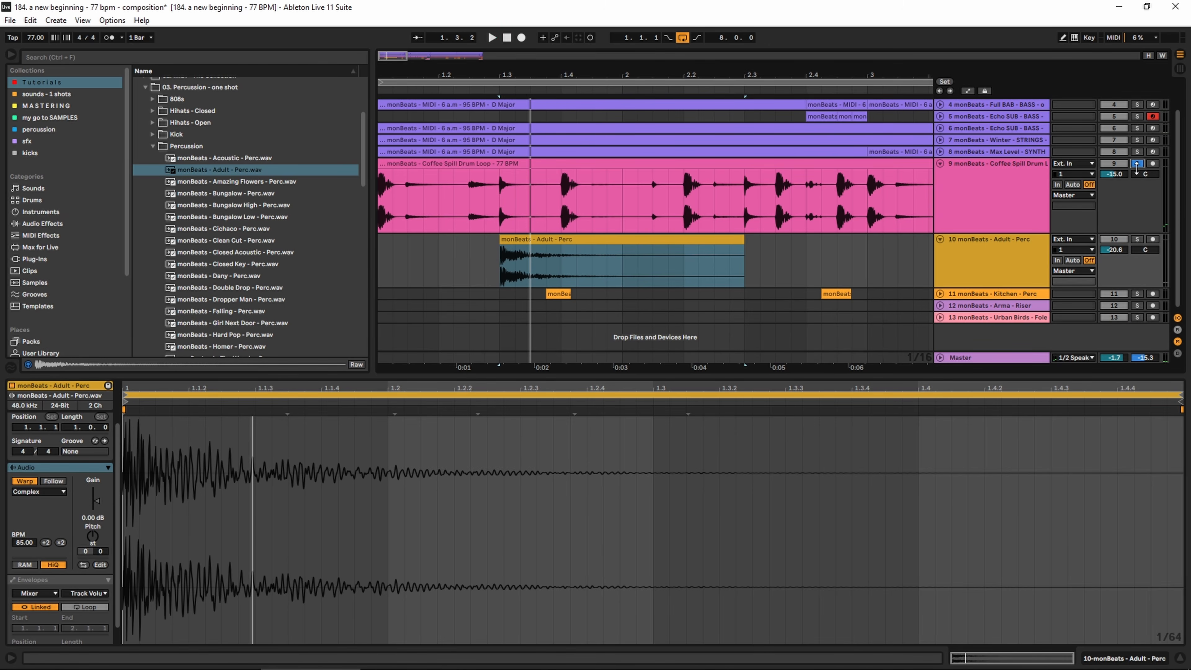
Step: Add an EQ Eight to the Adult percussion track, enable the low-cut band, and set band 4 to -6.82 dB at 2.20 kHz
{"action": "left_click", "coordinate": [979, 255]}
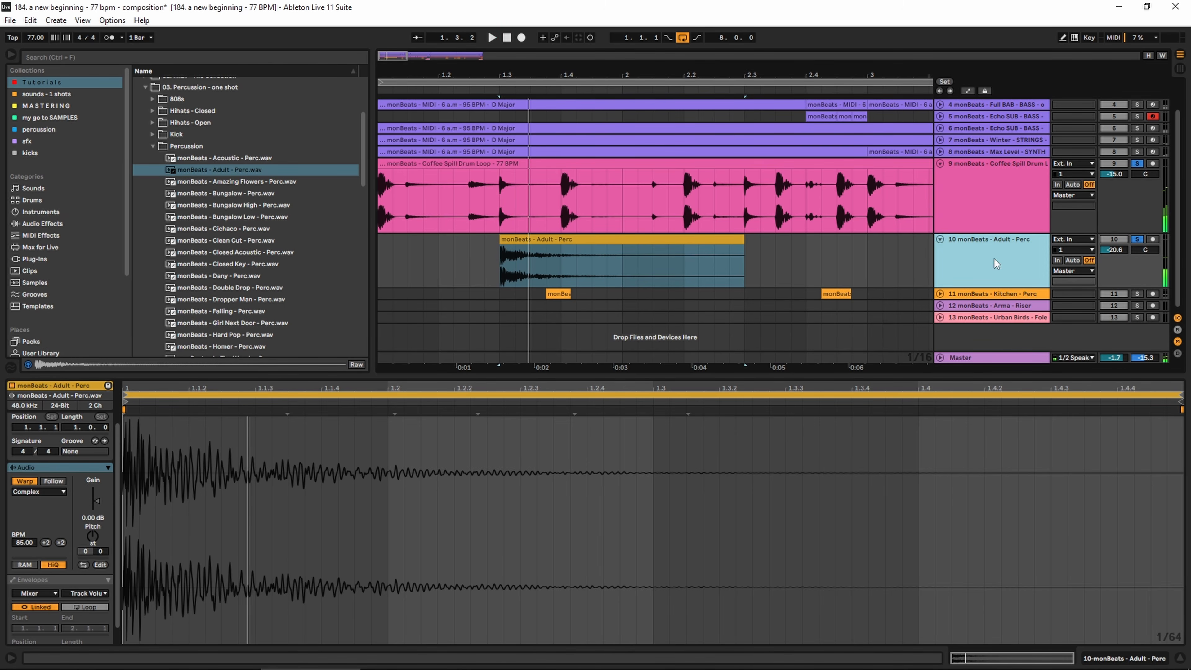
{"action": "left_click", "coordinate": [954, 262]}
{"action": "scroll", "coordinate": [193, 175], "scroll_direction": "up", "scroll_amount": 5}
{"action": "double_click", "coordinate": [177, 118]}
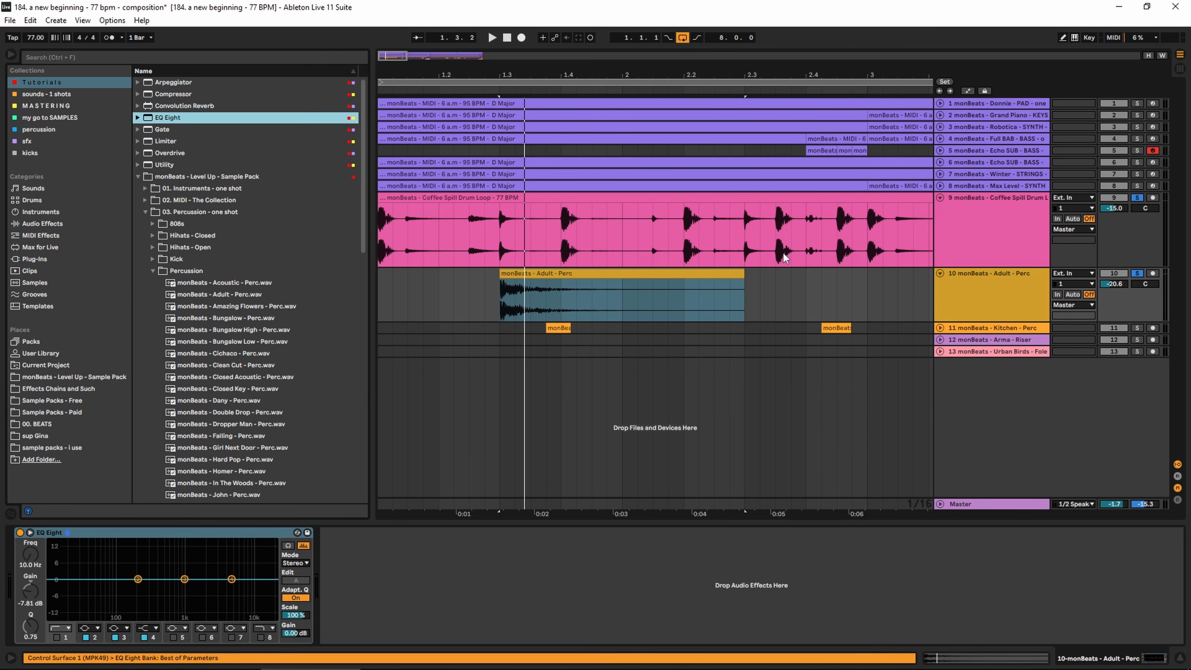
{"action": "left_click", "coordinate": [849, 295]}
{"action": "left_click", "coordinate": [58, 649]}
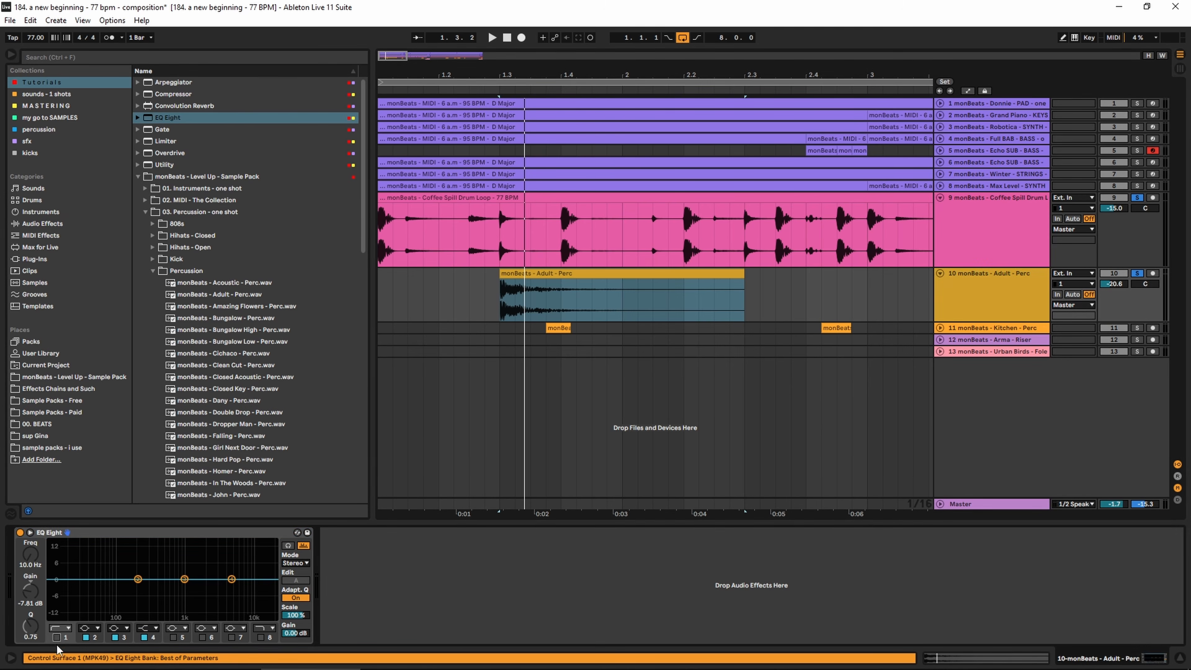
{"action": "left_click", "coordinate": [56, 638]}
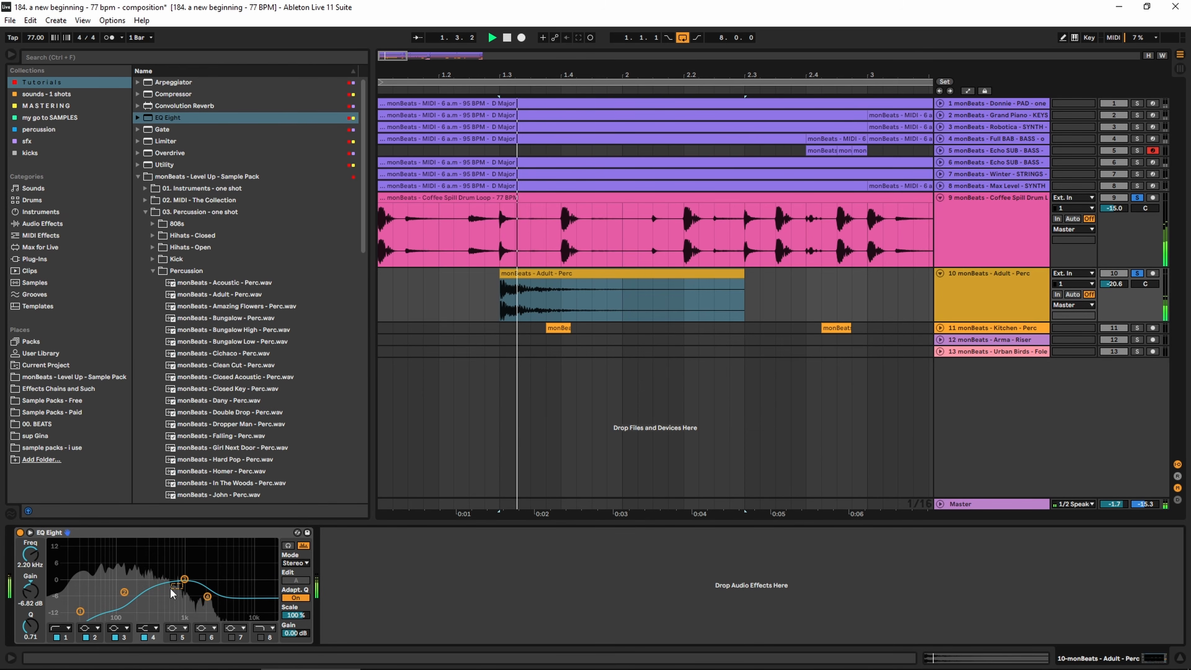
Step: Shorten the Adult percussion clip and paste a copy of it at 2.3
{"action": "left_click", "coordinate": [741, 286]}
{"action": "key", "text": "ctrl+v"}
{"action": "left_click", "coordinate": [704, 287]}
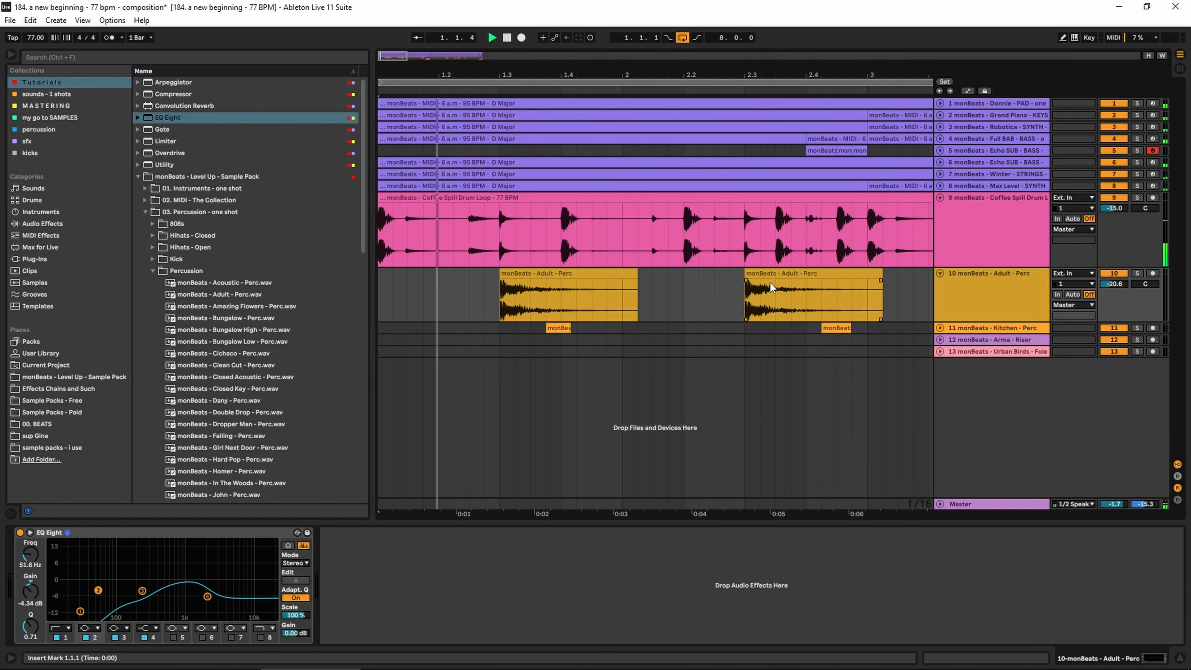
Step: Paste the Adult percussion clip on beat 3 of bars 3 to 8 and fade out the last copy at the end of bar 8
{"action": "left_click_drag", "start_coordinate": [761, 210], "coordinate": [588, 210]}
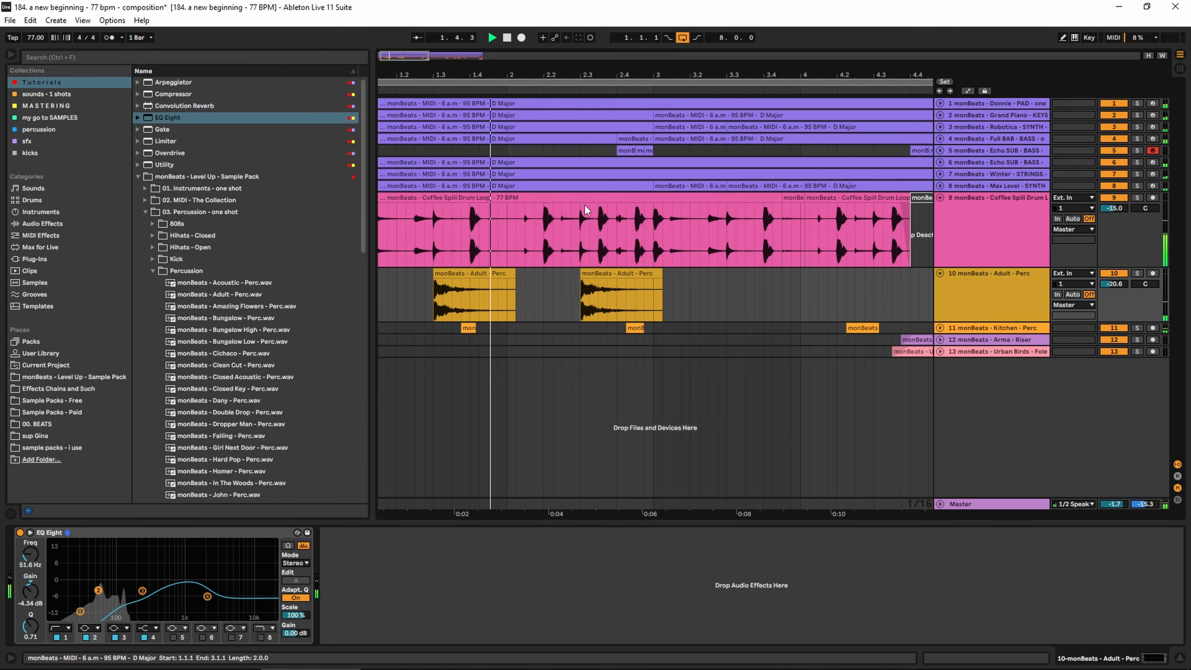
{"action": "key", "text": "ctrl+v"}
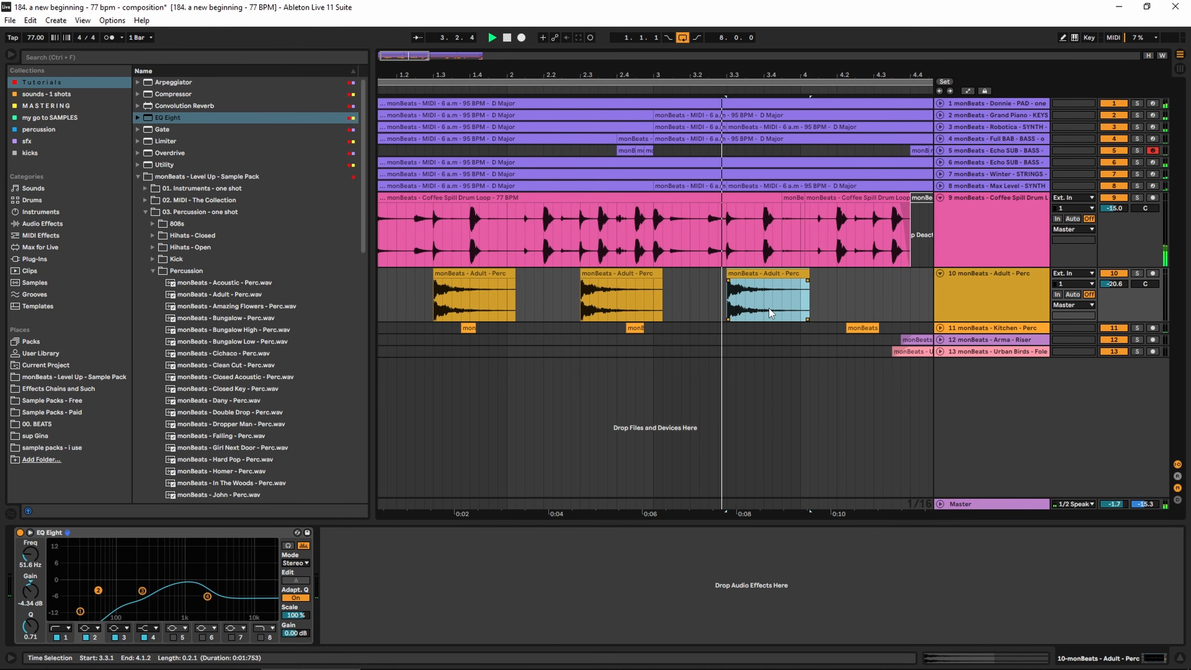
{"action": "key", "text": "ctrl+v"}
{"action": "key", "text": "ctrl+v"}
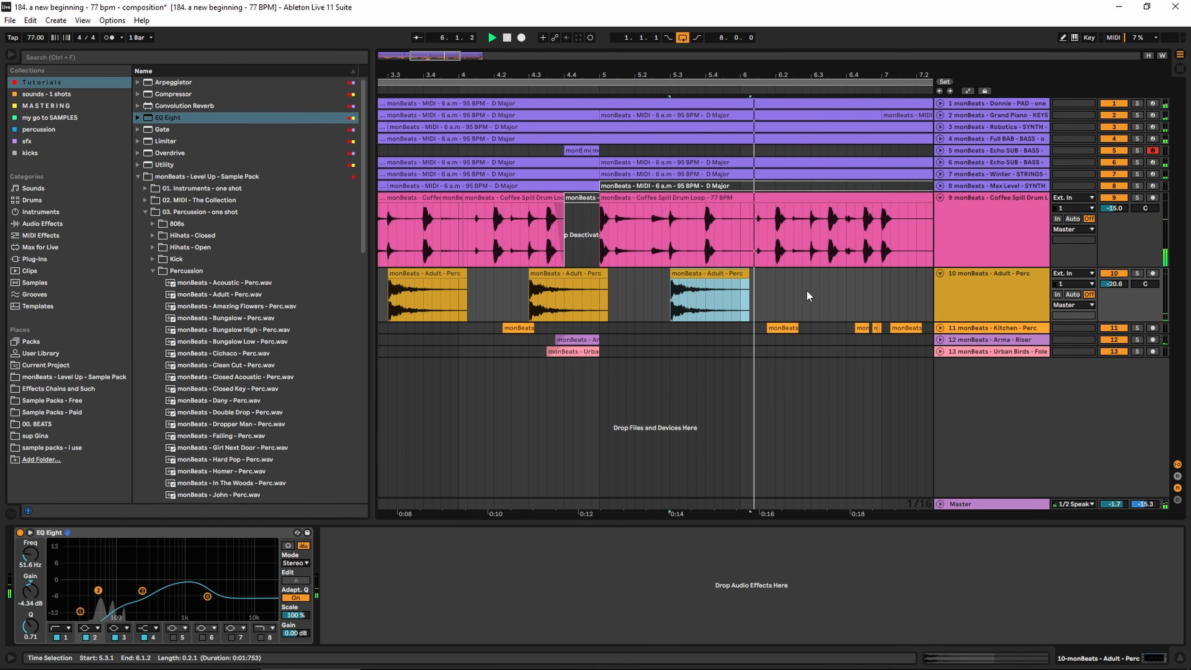
{"action": "key", "text": "ctrl+v"}
{"action": "key", "text": "ctrl+v"}
{"action": "key", "text": "ctrl+v"}
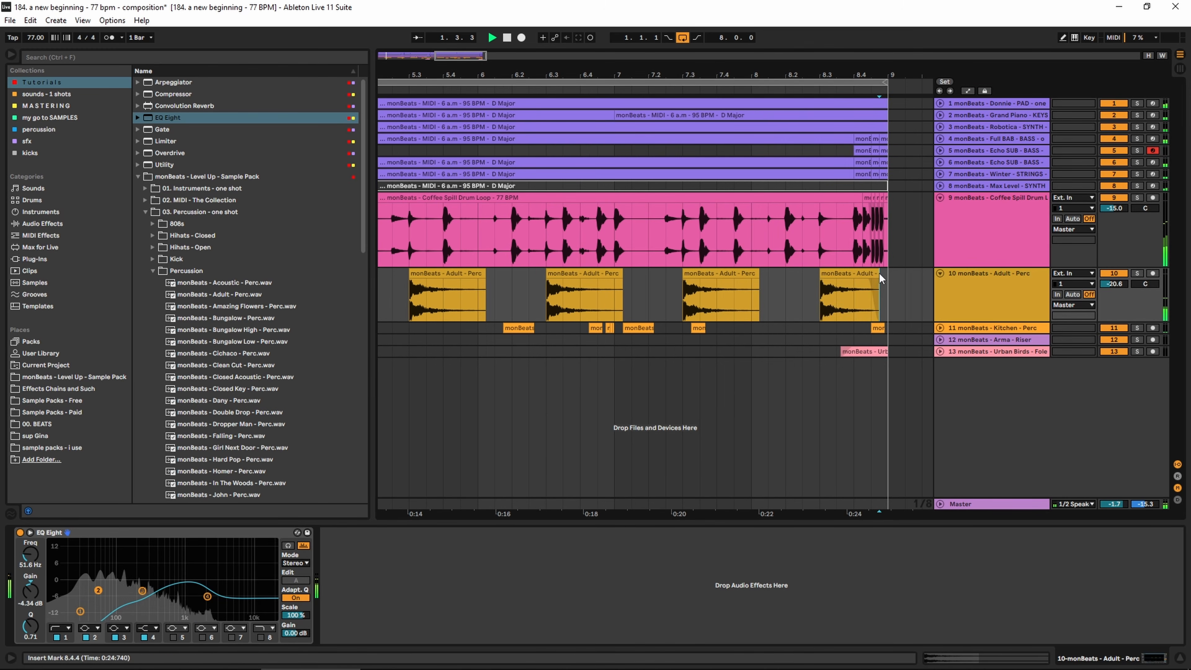
{"action": "left_click_drag", "start_coordinate": [880, 273], "coordinate": [863, 279]}
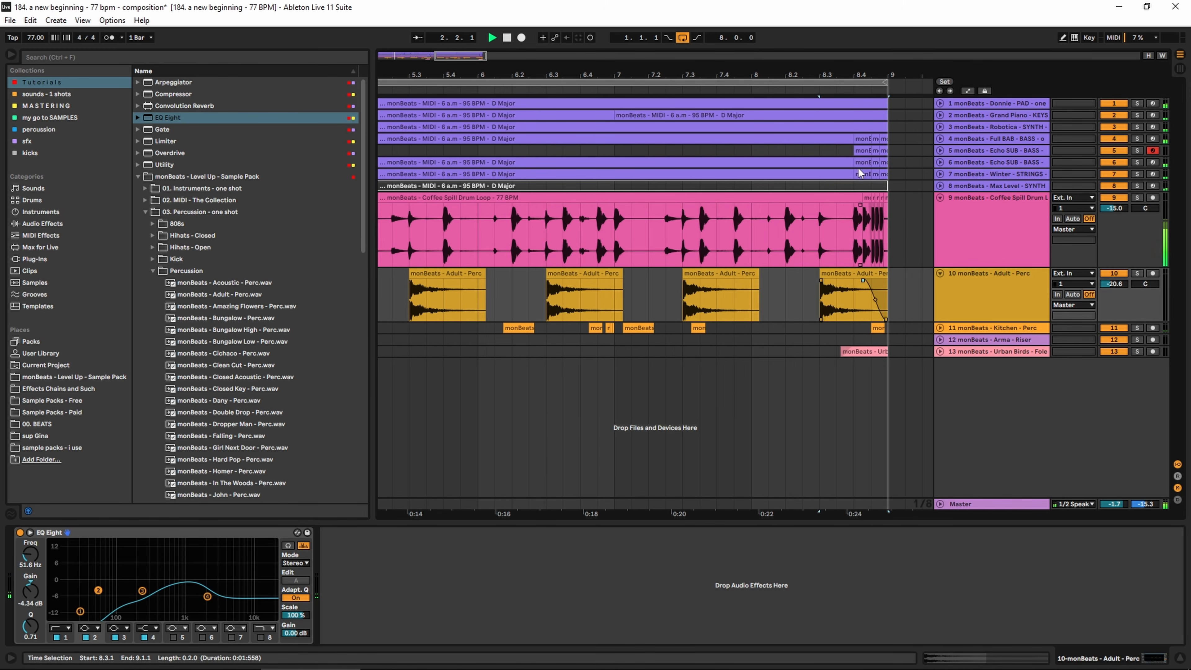
Step: Collapse the Adult percussion and Coffee Spill drum loop tracks while the full beat plays
{"action": "left_click_drag", "start_coordinate": [703, 75], "coordinate": [656, 38]}
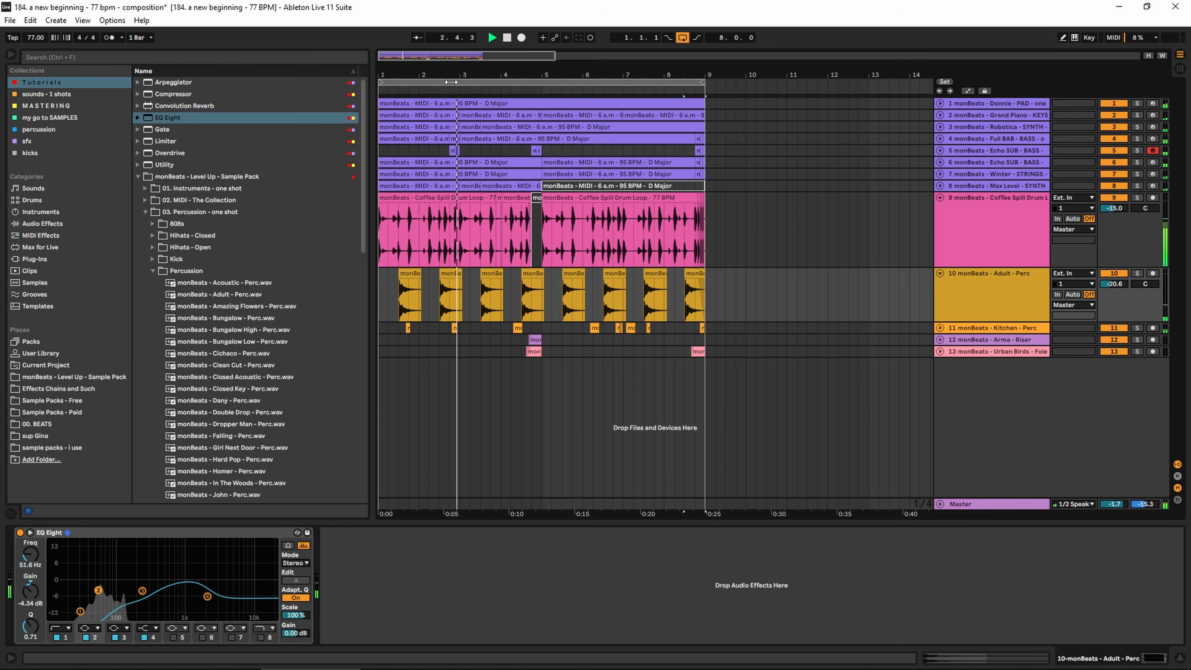
{"action": "mouse_move", "coordinate": [603, 75]}
{"action": "left_mouse_down"}
{"action": "mouse_move", "coordinate": [603, 99]}
{"action": "mouse_move", "coordinate": [603, 81]}
{"action": "left_mouse_up"}
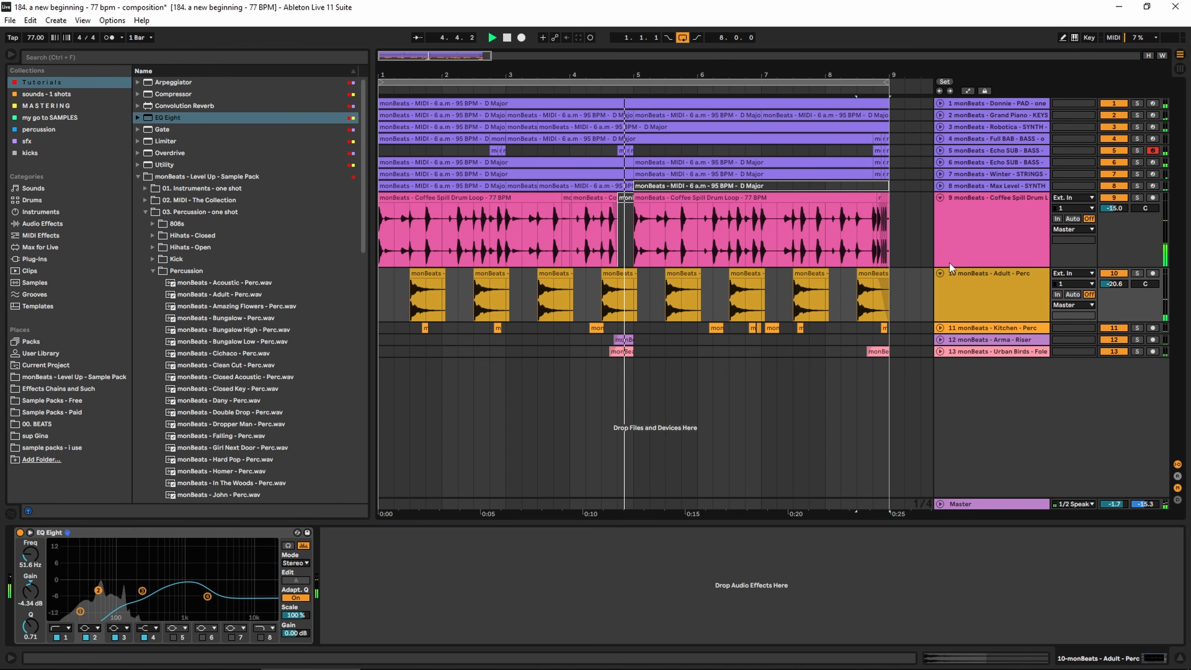
{"action": "left_click", "coordinate": [939, 273]}
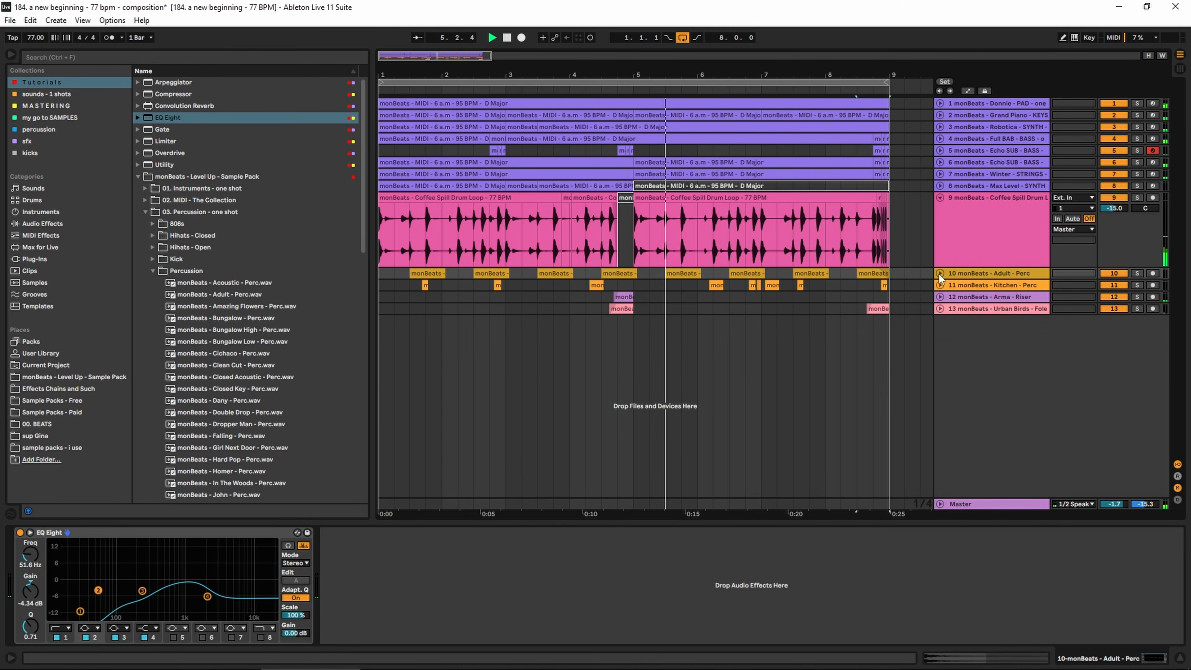
{"action": "left_click", "coordinate": [940, 199]}
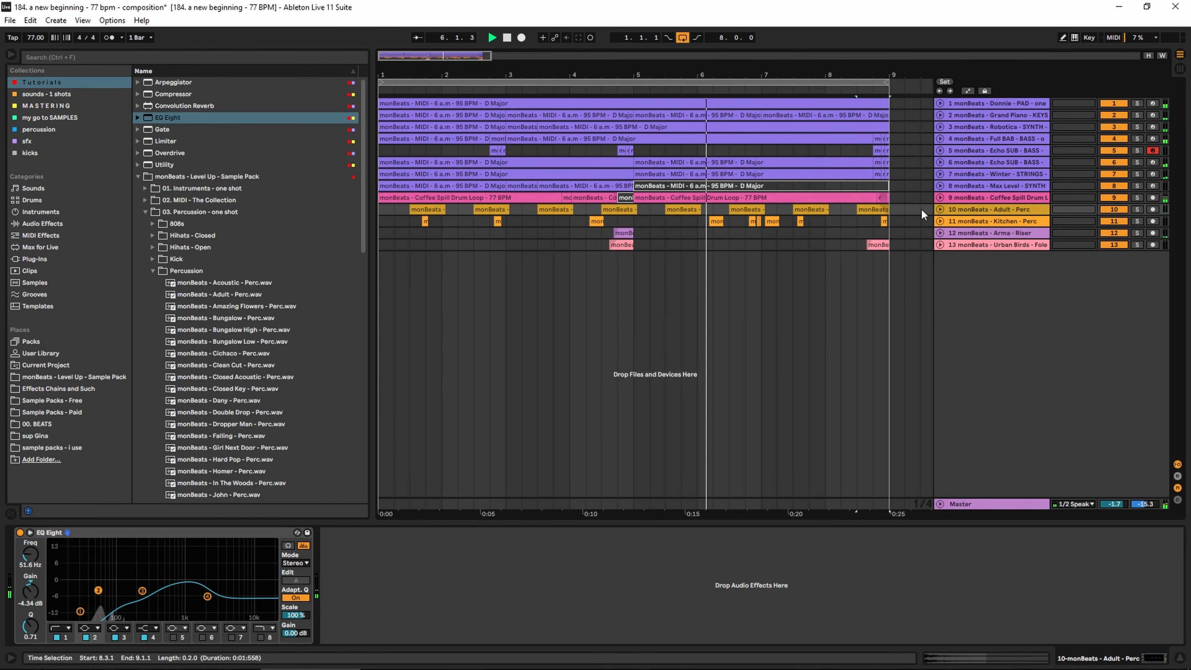